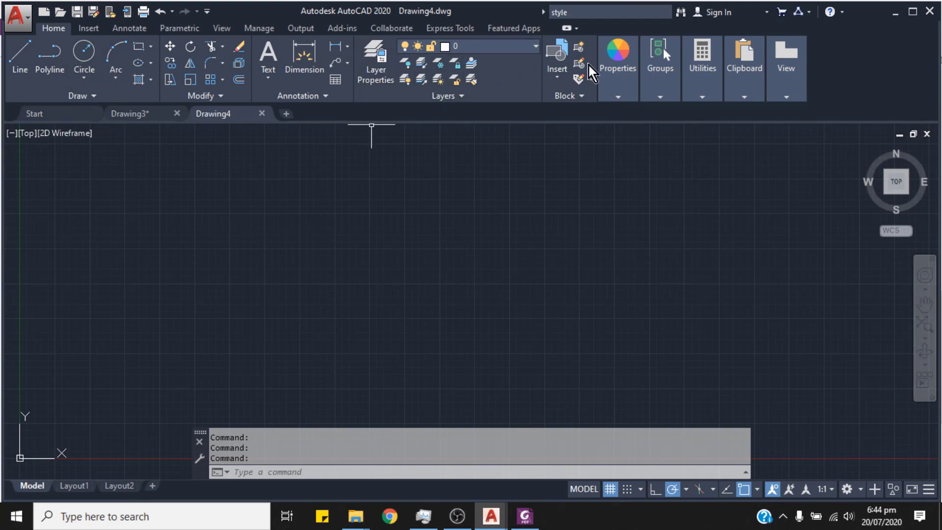
- Open the layer manager with the LAYER command and add three new layers
{"action": "left_click", "coordinate": [327, 473]}
{"action": "type", "text": "LA"}
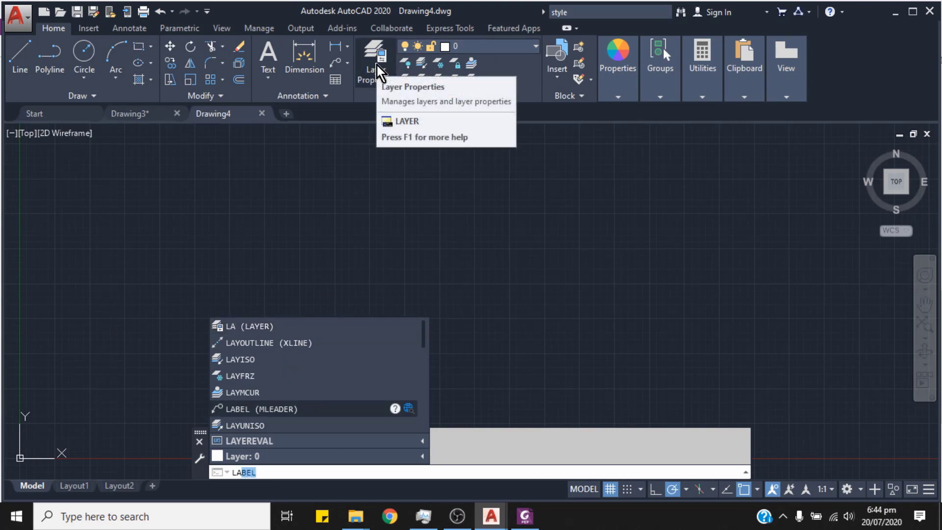
{"action": "left_click", "coordinate": [280, 473]}
{"action": "key", "text": "BackSpace"}
{"action": "key", "text": "BackSpace"}
{"action": "key", "text": "BackSpace"}
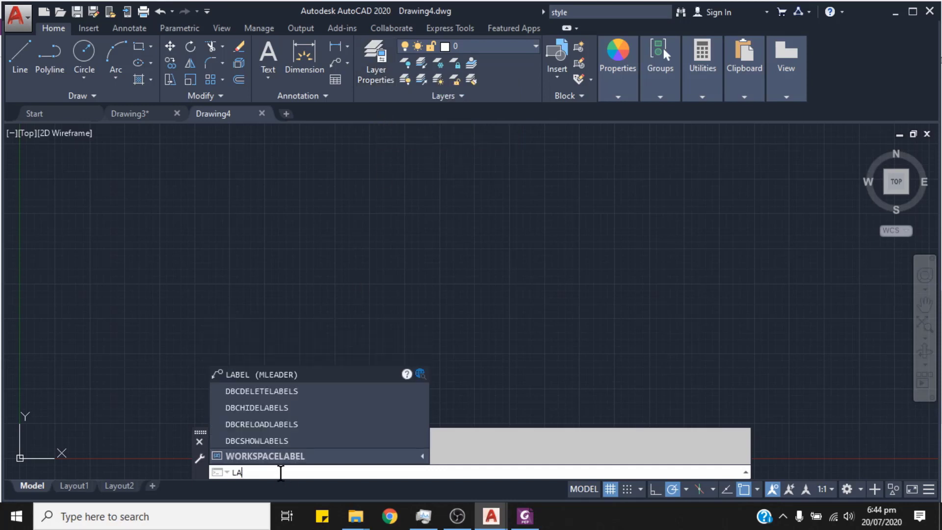
{"action": "key", "text": "Return"}
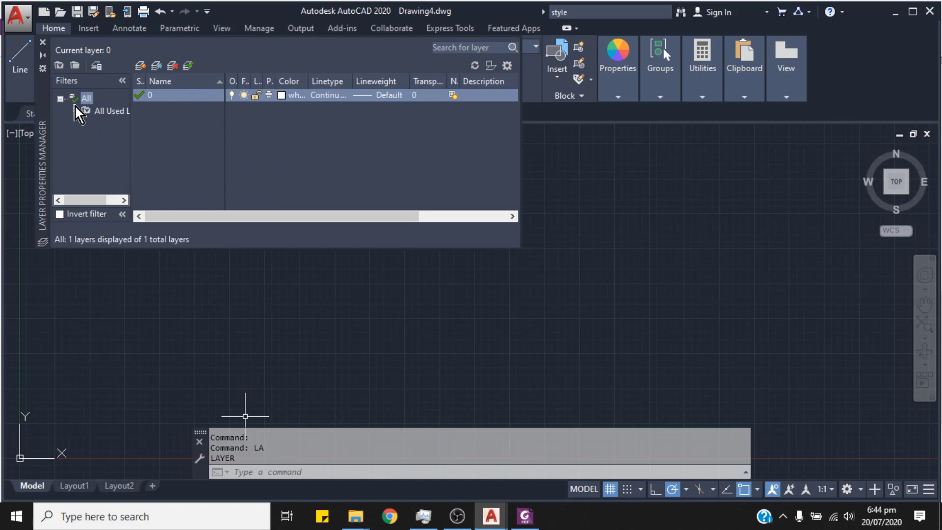
{"action": "left_click", "coordinate": [140, 66]}
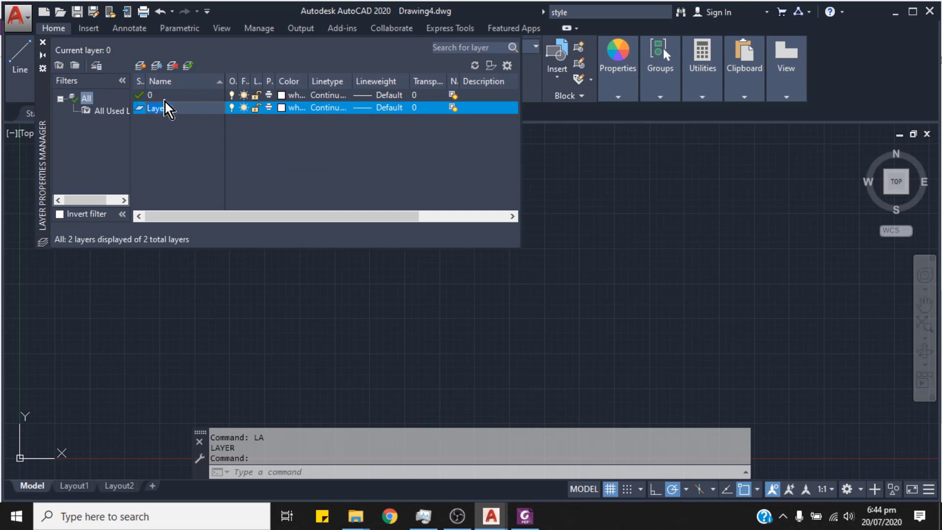
{"action": "left_click", "coordinate": [140, 66]}
{"action": "left_click", "coordinate": [140, 66]}
- Rename the first new layer as back
{"action": "left_click", "coordinate": [162, 108]}
{"action": "left_click", "coordinate": [178, 107]}
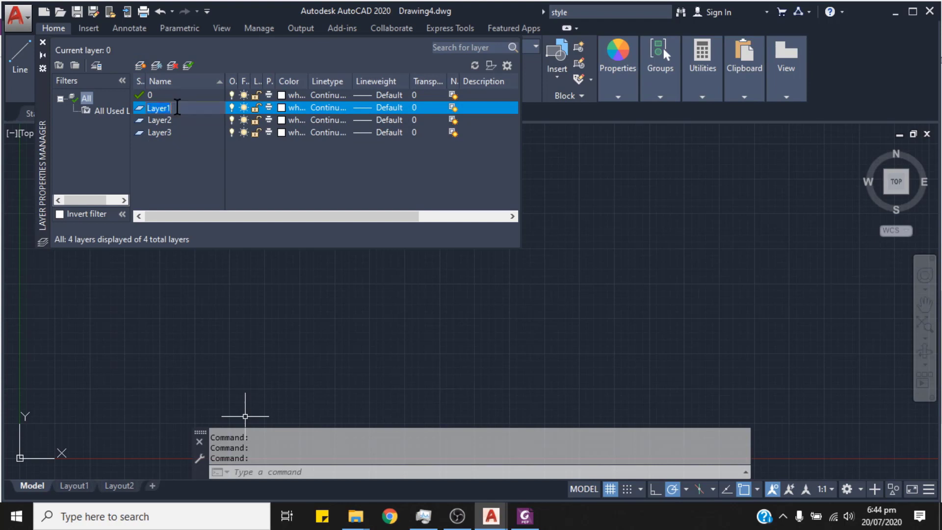
{"action": "type", "text": "back"}
- Rename the second new layer as sides
{"action": "key", "text": "Down"}
{"action": "key", "text": "F2"}
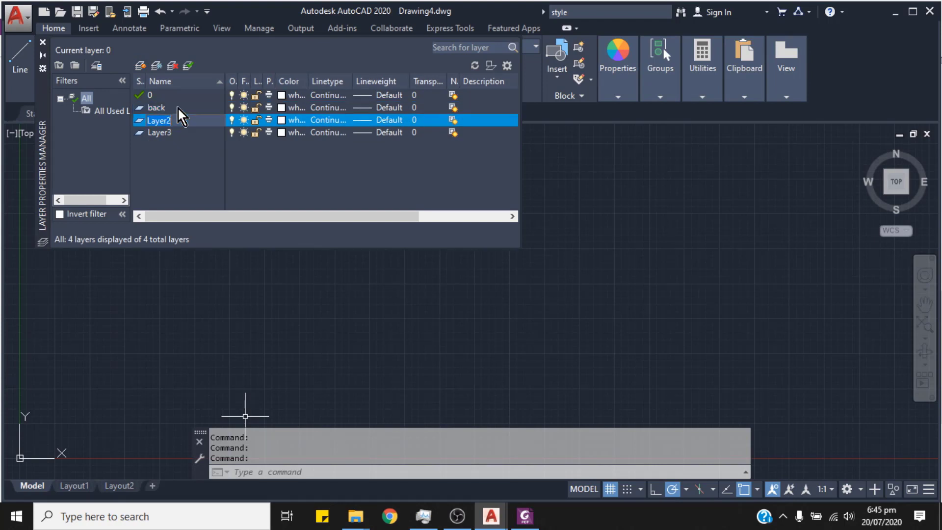
{"action": "key", "text": "BackSpace"}
{"action": "key", "text": "BackSpace"}
{"action": "key", "text": "BackSpace"}
{"action": "key", "text": "BackSpace"}
{"action": "key", "text": "BackSpace"}
{"action": "key", "text": "BackSpace"}
{"action": "type", "text": "sides"}
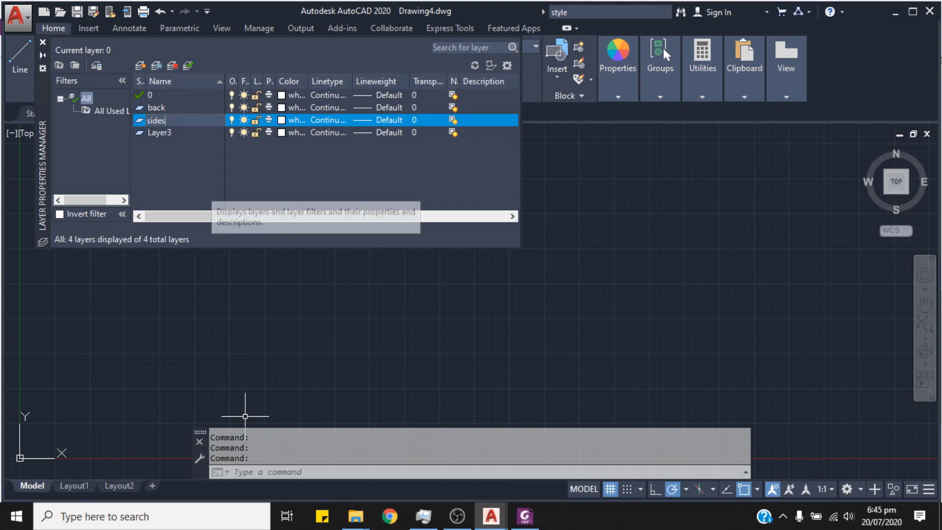
- Rename the third new layer as seat
{"action": "left_click", "coordinate": [174, 134]}
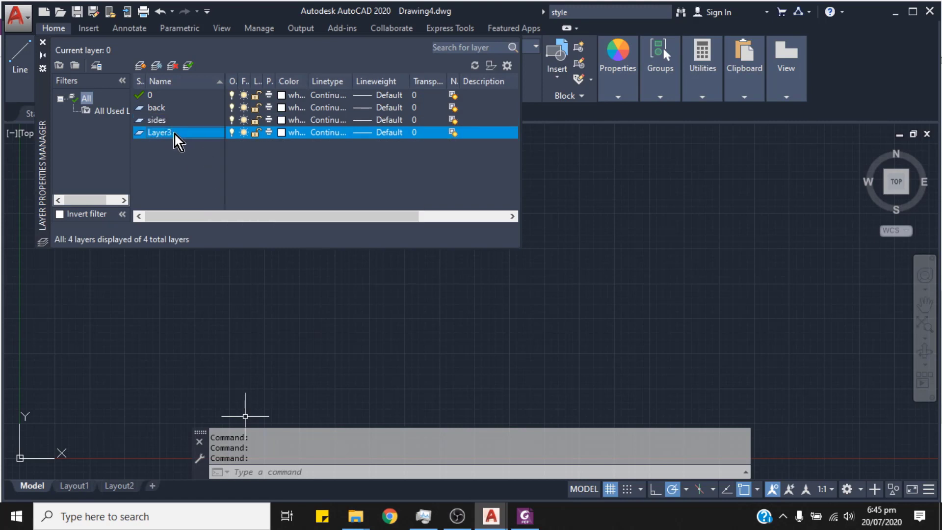
{"action": "key", "text": "F2"}
{"action": "type", "text": "set"}
{"action": "key", "text": "BackSpace"}
{"action": "type", "text": "at"}
{"action": "key", "text": "Return"}
- Set the color of the back layer to green
{"action": "left_click", "coordinate": [171, 109]}
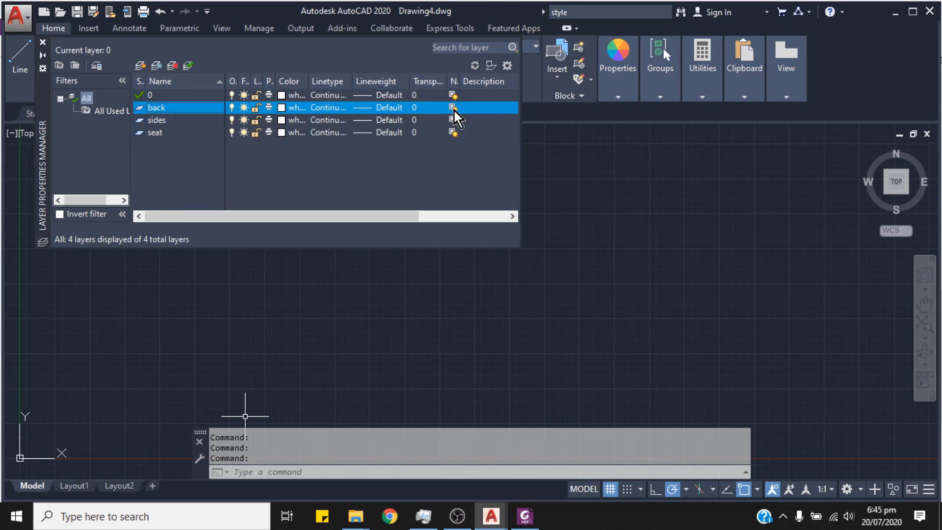
{"action": "left_click", "coordinate": [283, 109]}
{"action": "left_click", "coordinate": [388, 292]}
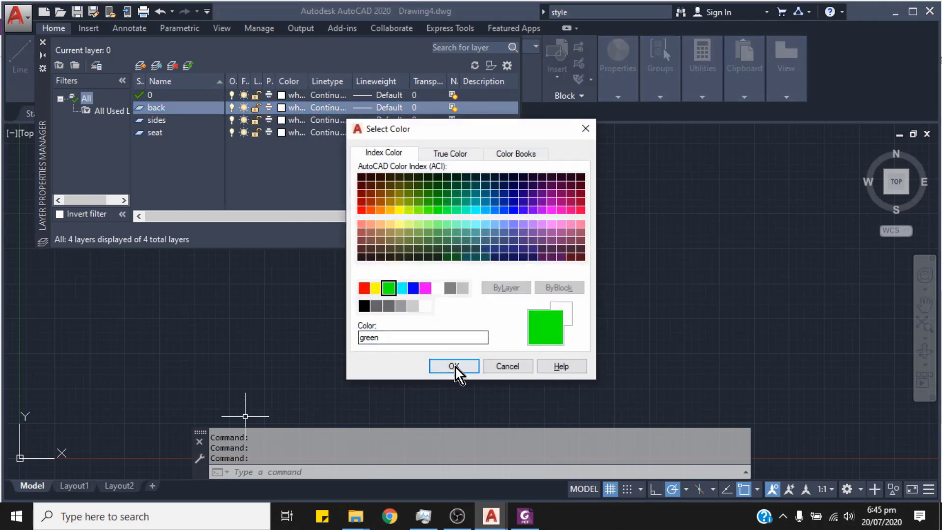
{"action": "left_click", "coordinate": [459, 366]}
- Check the chair drawing in Foxit PhantomPDF, return to AutoCAD and set the color of the sides layer to red
{"action": "left_click", "coordinate": [527, 519]}
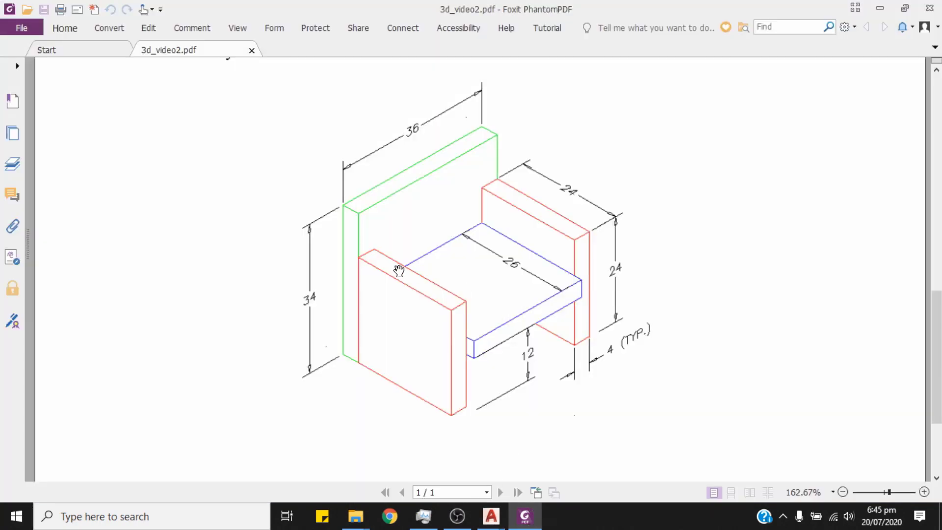
{"action": "left_click", "coordinate": [526, 517]}
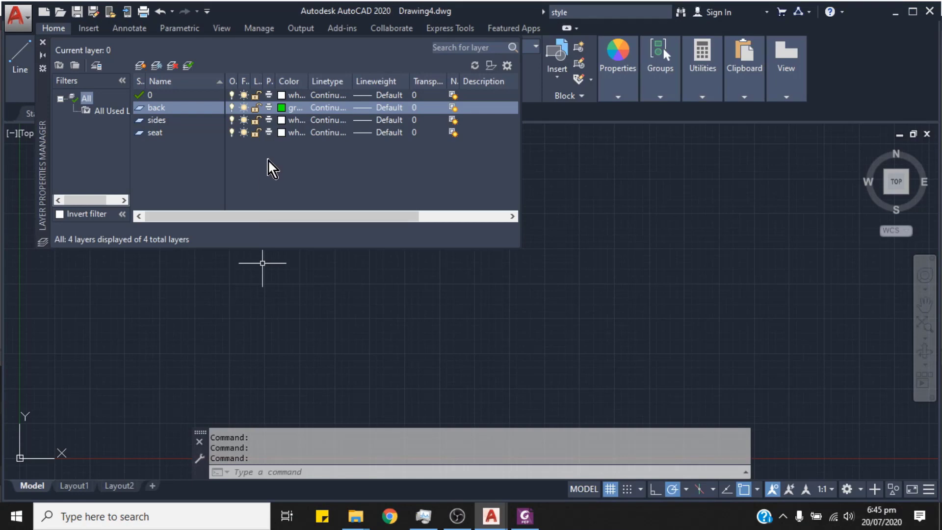
{"action": "left_click", "coordinate": [283, 120]}
{"action": "left_click", "coordinate": [364, 288]}
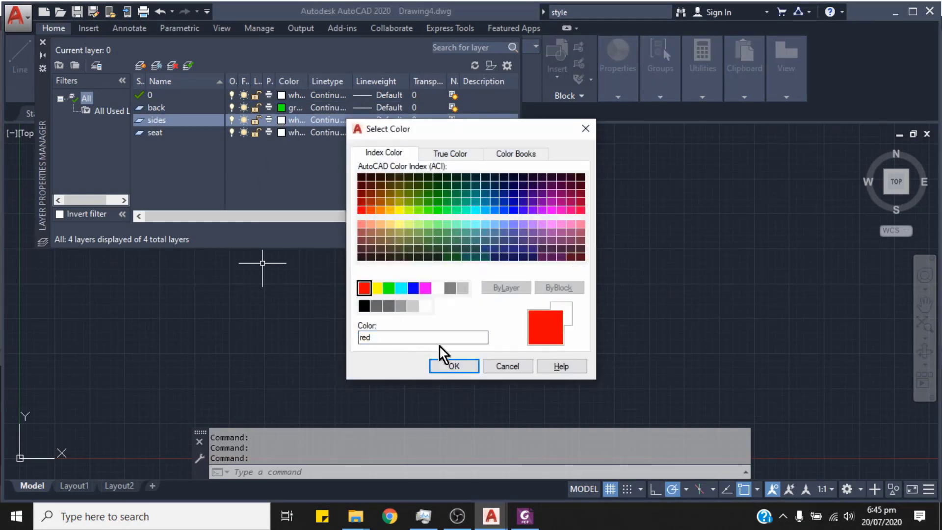
{"action": "left_click", "coordinate": [444, 365]}
- Set the color of the seat layer to blue
{"action": "left_click", "coordinate": [283, 132]}
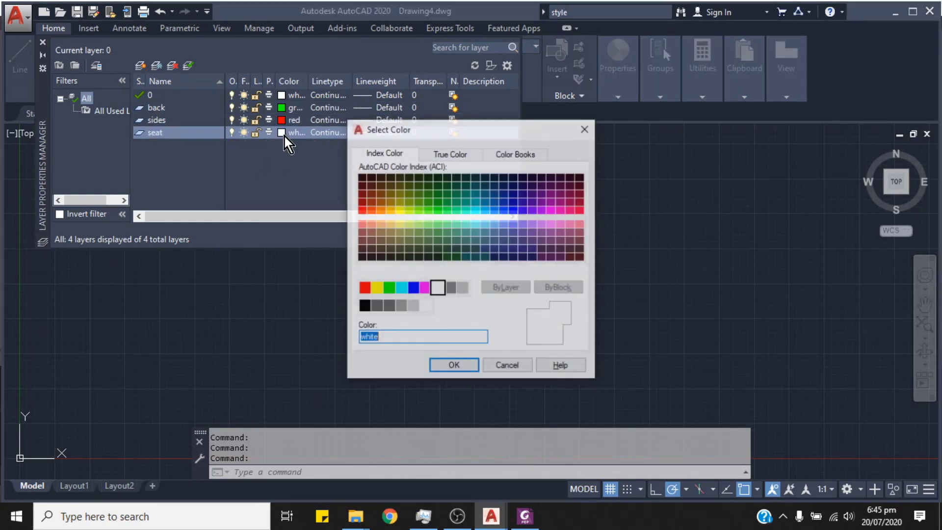
{"action": "left_click", "coordinate": [414, 288]}
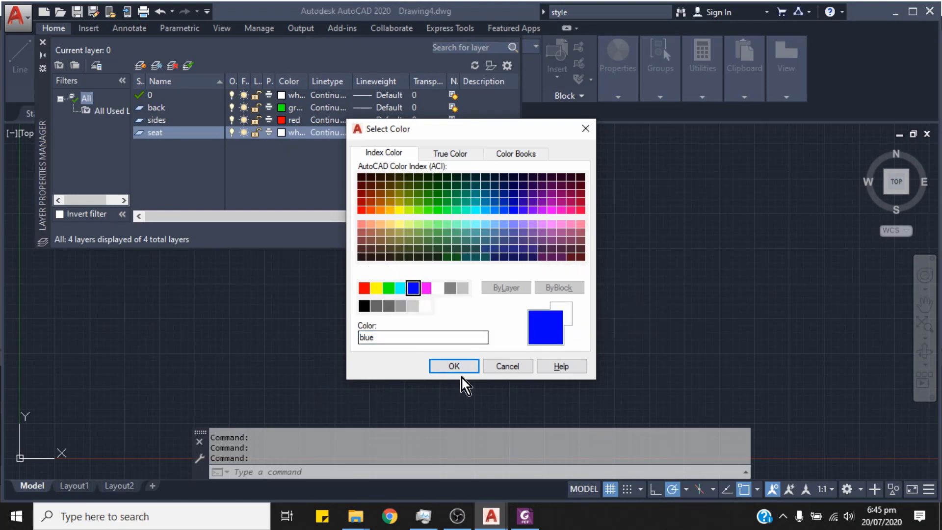
{"action": "left_click", "coordinate": [459, 367]}
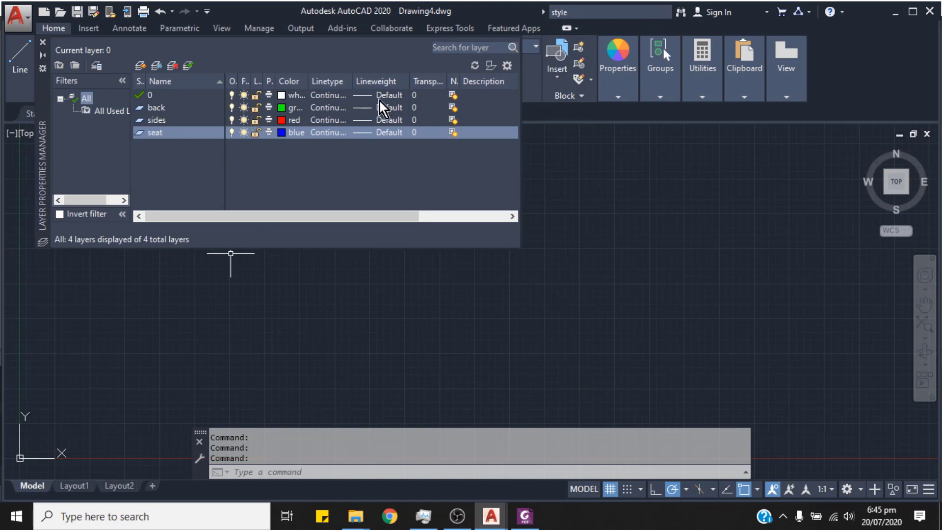
- Close the layer manager and make back the current layer
{"action": "left_click", "coordinate": [44, 43]}
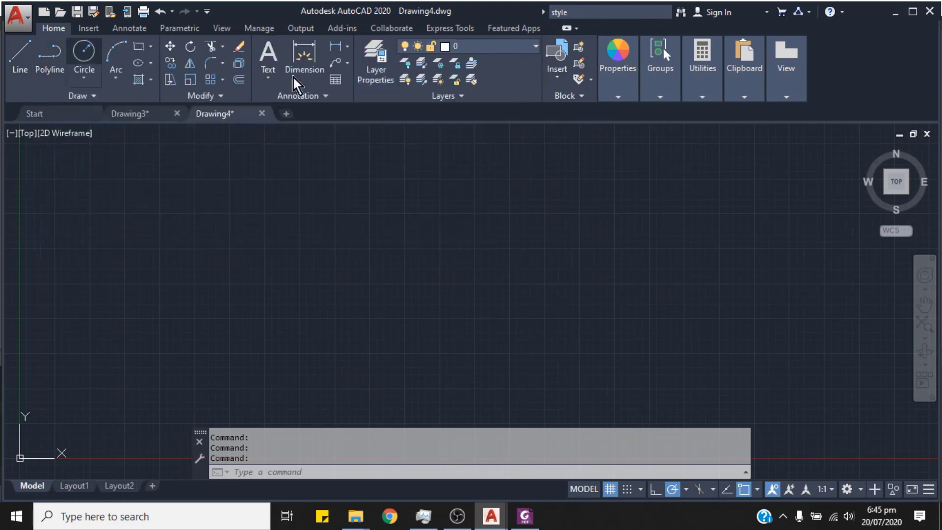
{"action": "left_click", "coordinate": [535, 46]}
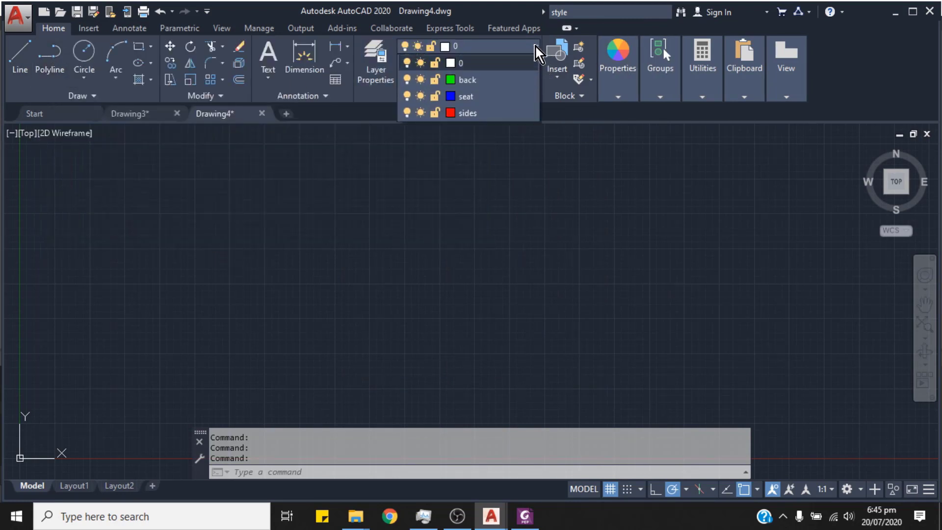
{"action": "left_click", "coordinate": [474, 81]}
{"action": "left_click", "coordinate": [328, 472]}
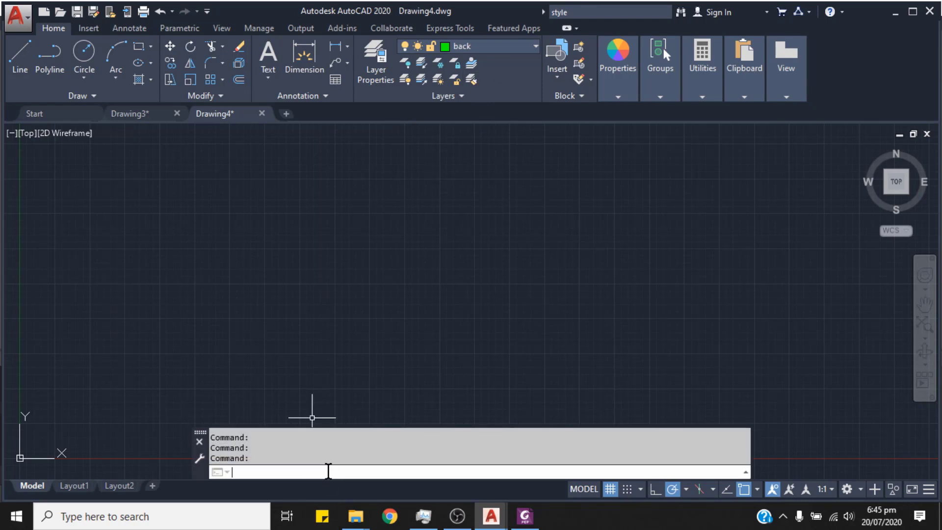
{"action": "type", "text": "rec"}
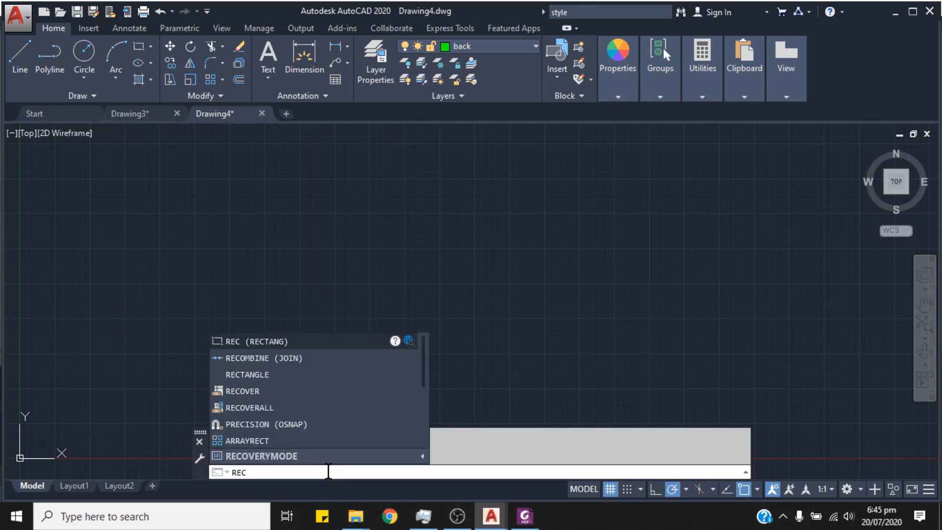
{"action": "key", "text": "Escape"}
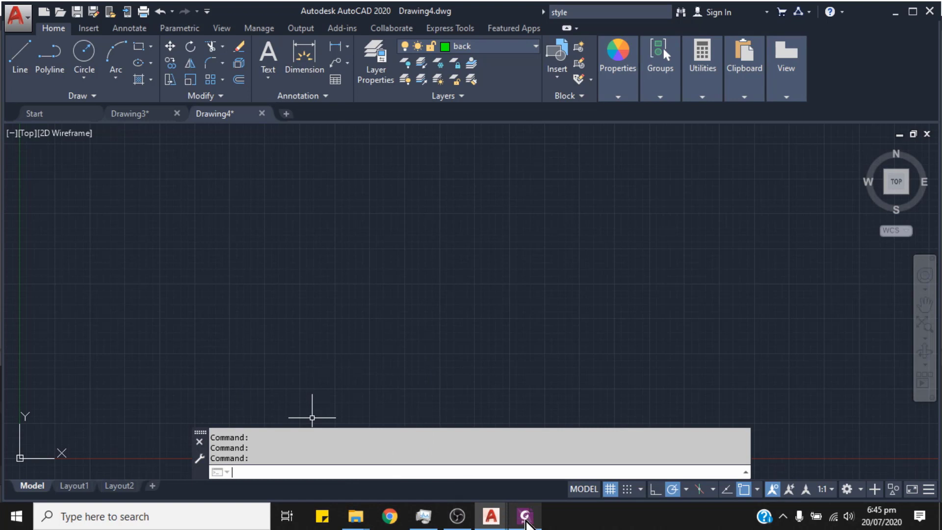
- Consult the chair exercise in Foxit PhantomPDF, return to AutoCAD and switch the drawing to the SE Isometric view
{"action": "left_click", "coordinate": [525, 516]}
{"action": "scroll", "coordinate": [432, 236], "scroll_direction": "up", "scroll_amount": 1}
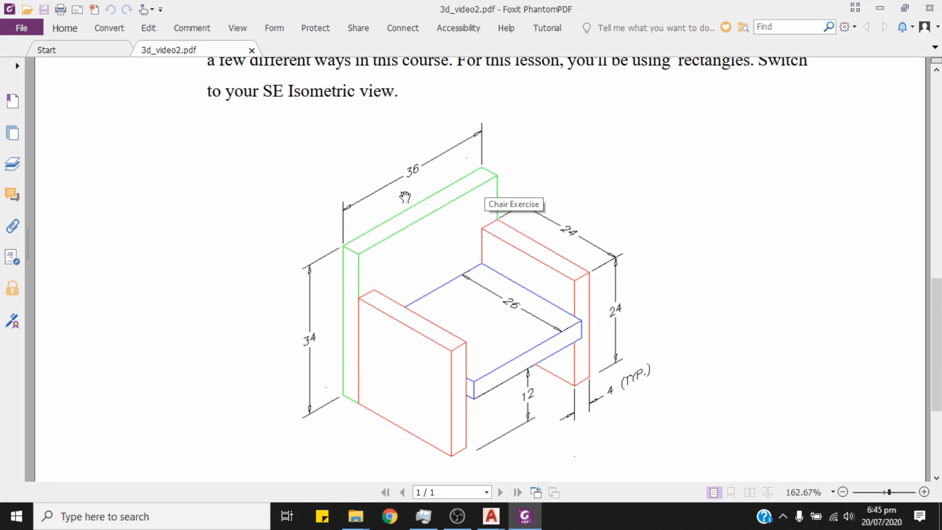
{"action": "left_click", "coordinate": [491, 516]}
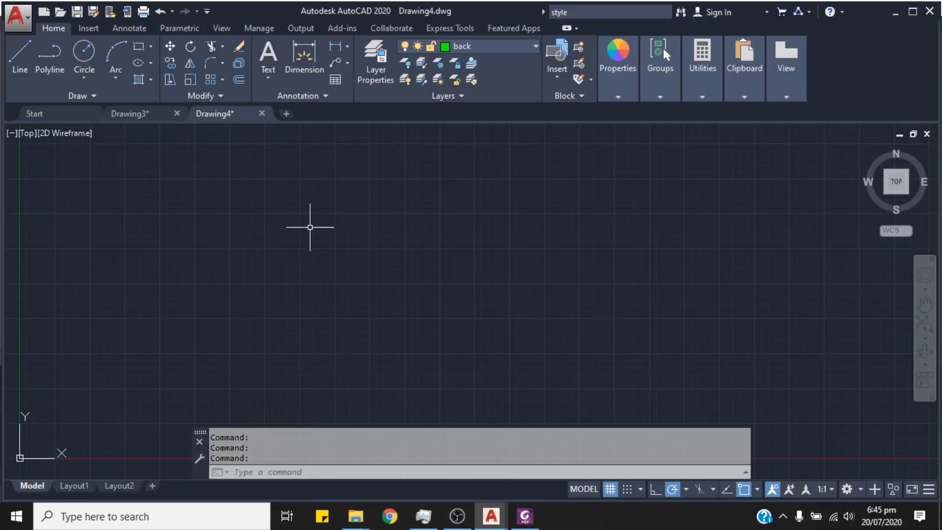
{"action": "left_click", "coordinate": [224, 29]}
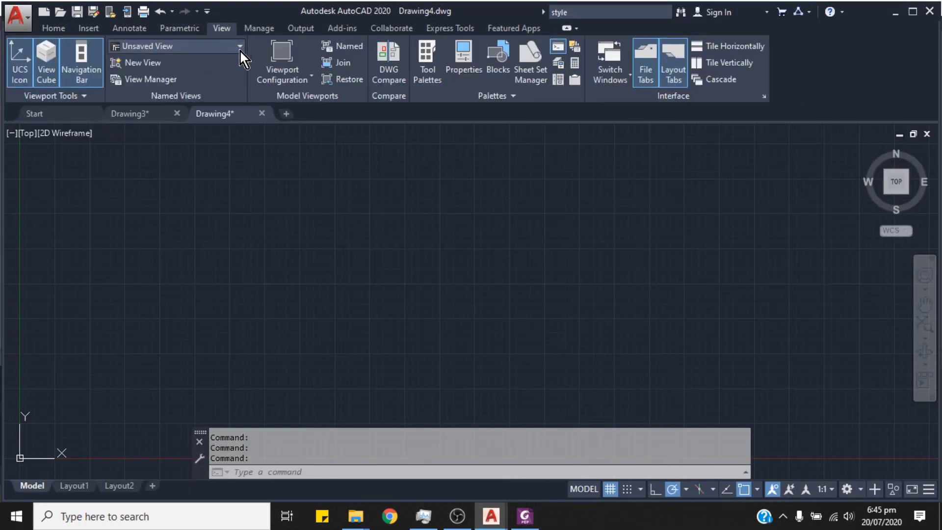
{"action": "left_click", "coordinate": [239, 46]}
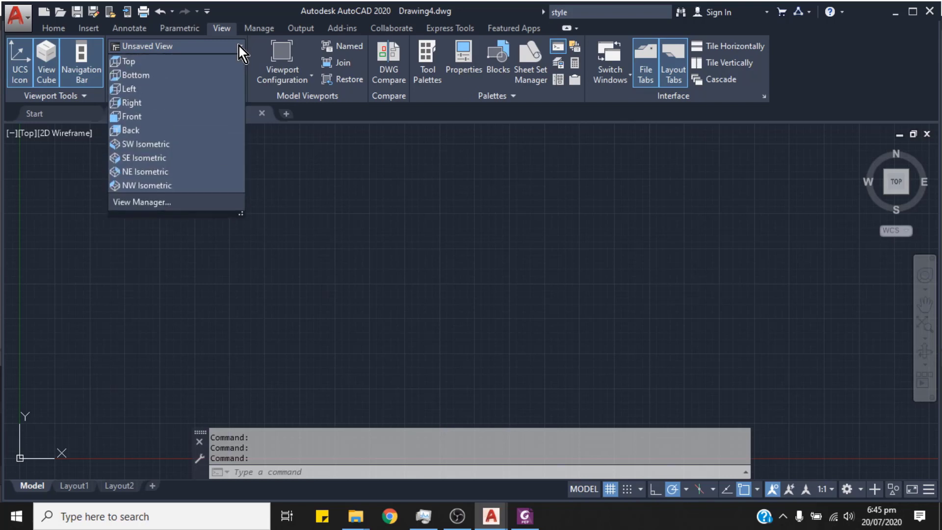
{"action": "left_click", "coordinate": [156, 162]}
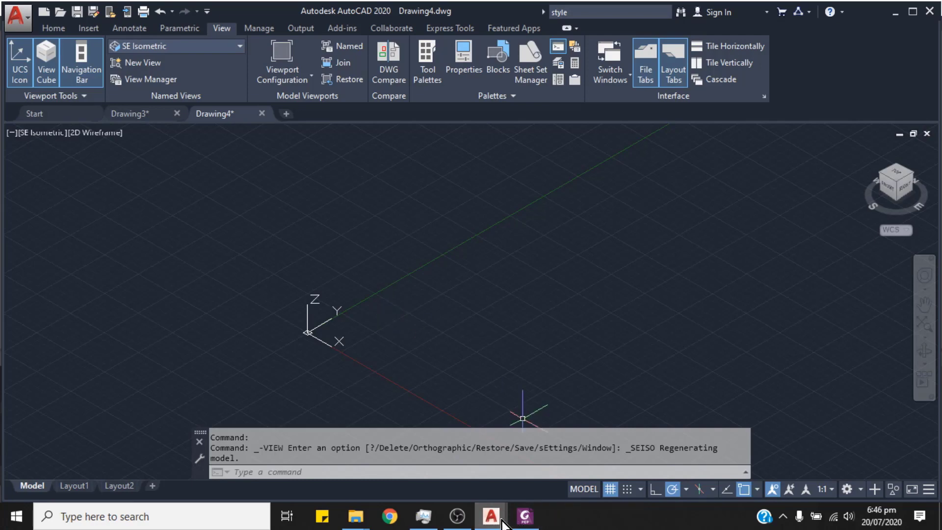
- Review the chair's dimensions in the Foxit PhantomPDF drawing and return to AutoCAD
{"action": "mouse_move", "coordinate": [502, 521]}
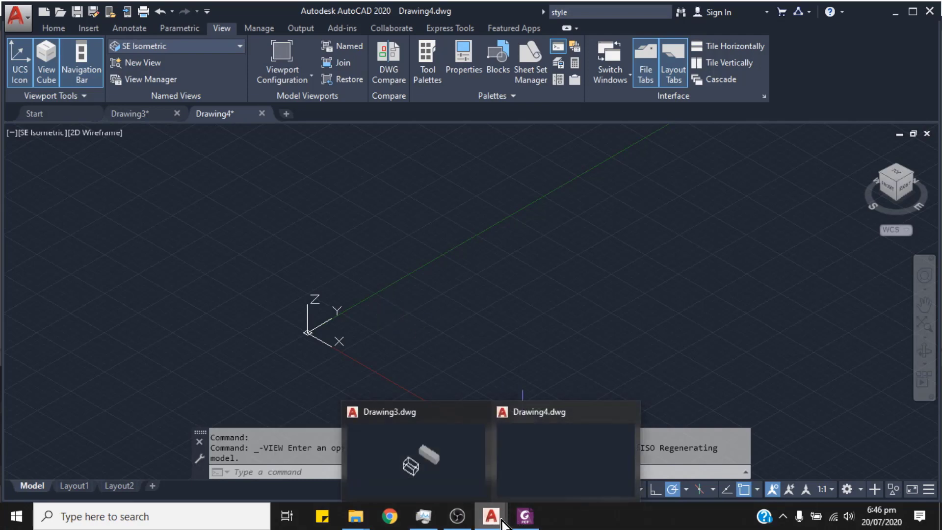
{"action": "left_click", "coordinate": [529, 522]}
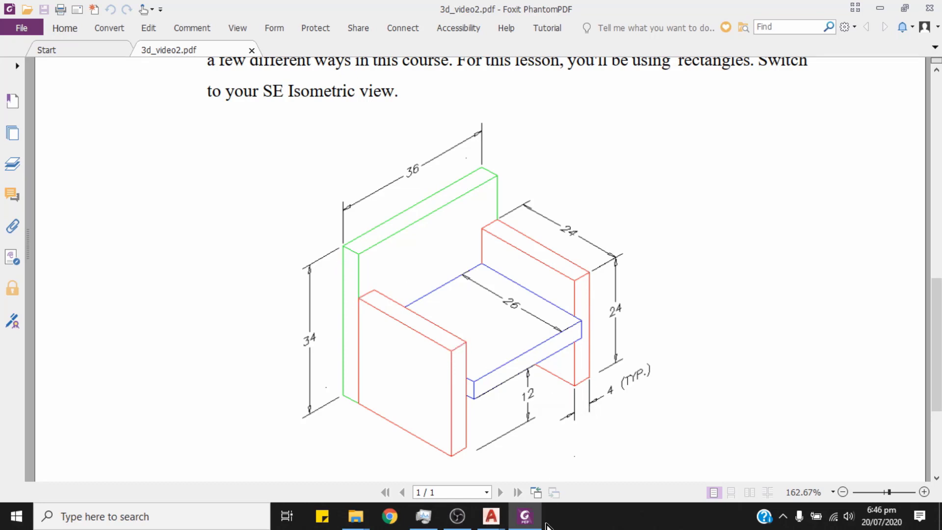
{"action": "left_click", "coordinate": [524, 523]}
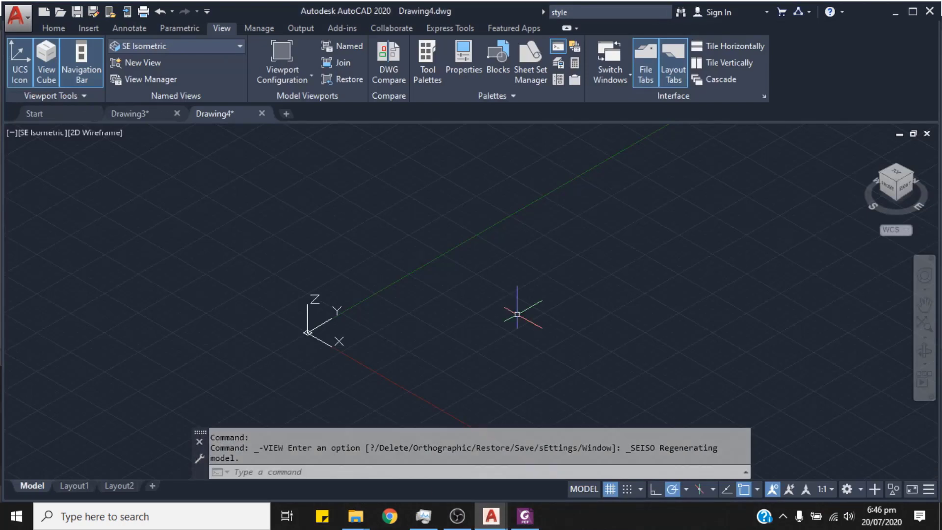
{"action": "left_click", "coordinate": [424, 472]}
{"action": "type", "text": "rec"}
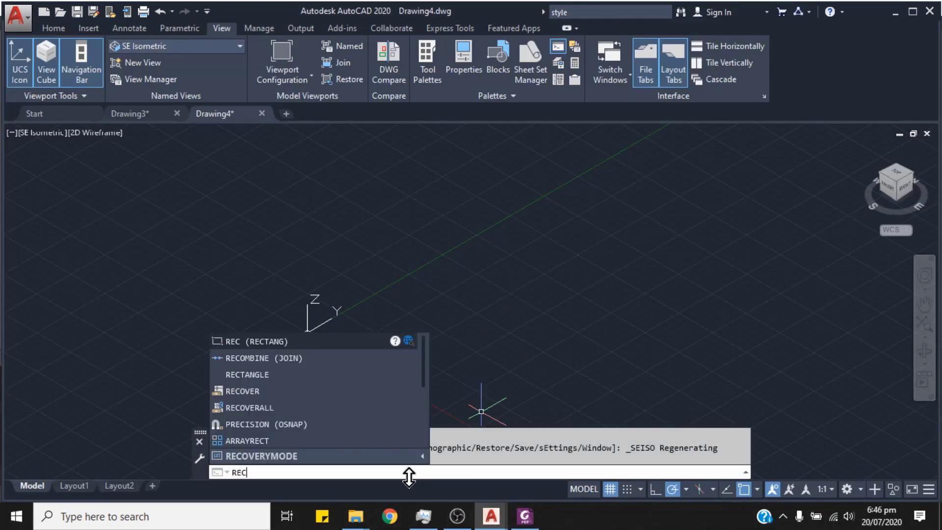
{"action": "key", "text": "Escape"}
- Draw the base rectangle of the chair back from the origin 0,0 to the opposite corner @4,36
{"action": "left_click", "coordinate": [51, 28]}
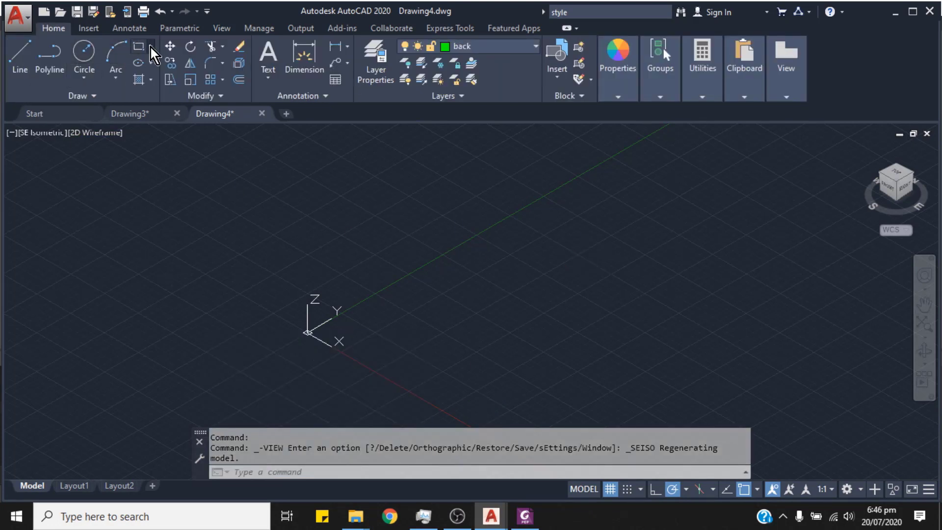
{"action": "left_click", "coordinate": [374, 471]}
{"action": "type", "text": "rec"}
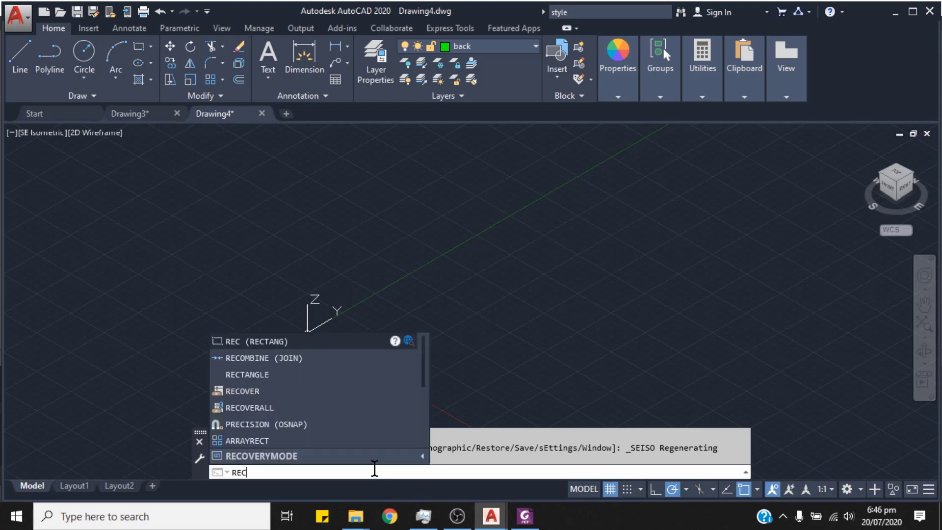
{"action": "key", "text": "Return"}
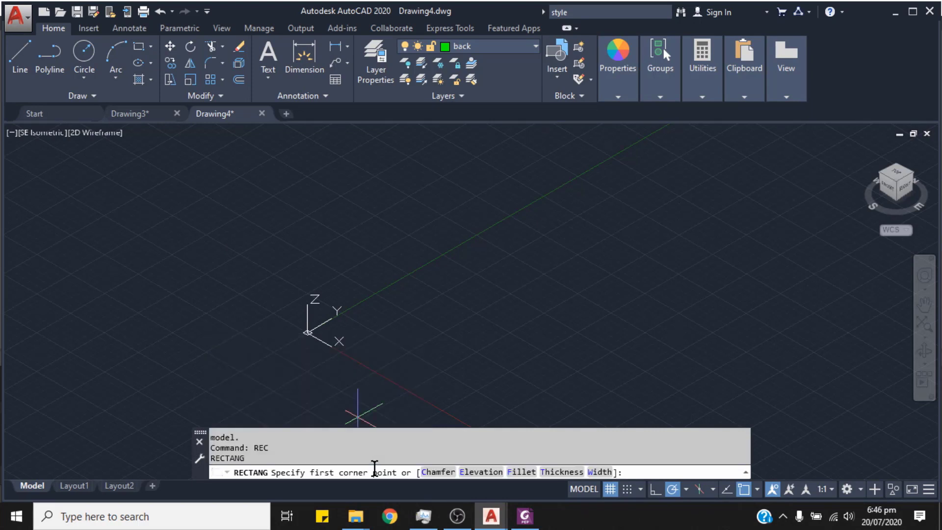
{"action": "type", "text": "0,0"}
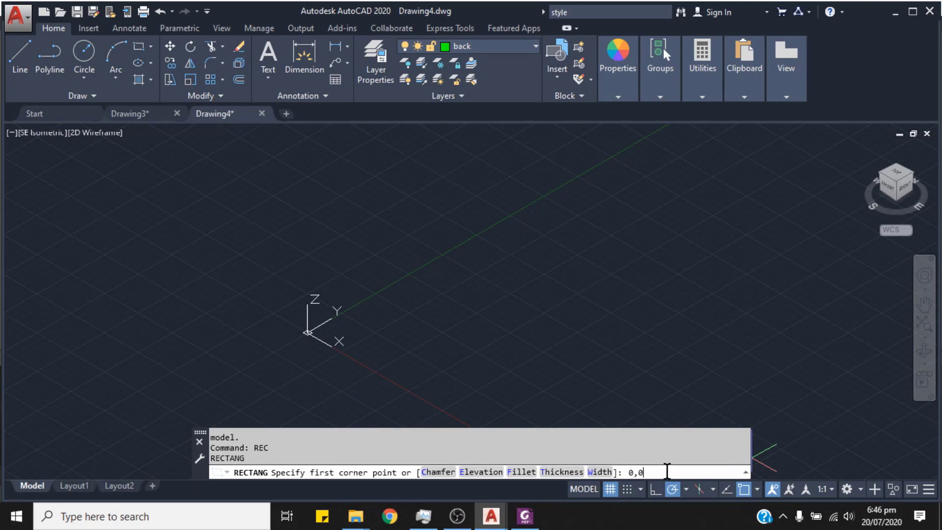
{"action": "key", "text": "Return"}
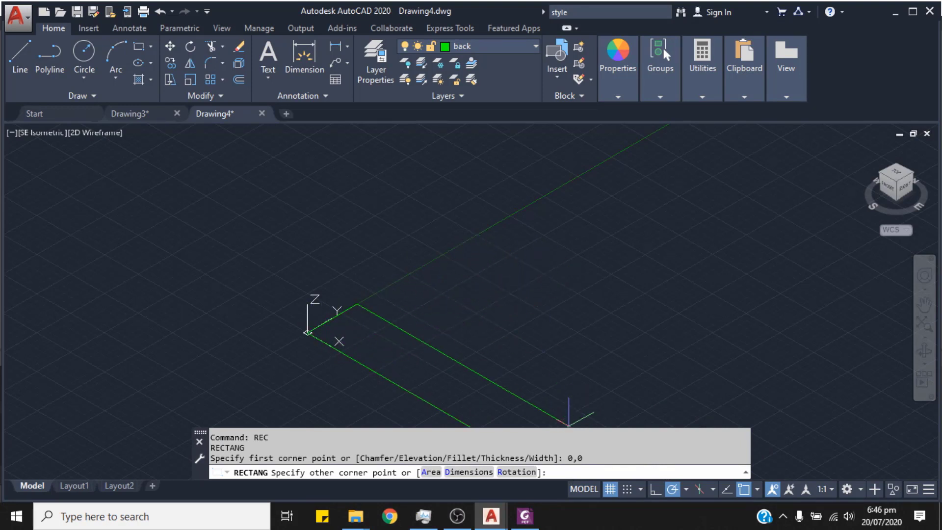
{"action": "type", "text": "@"}
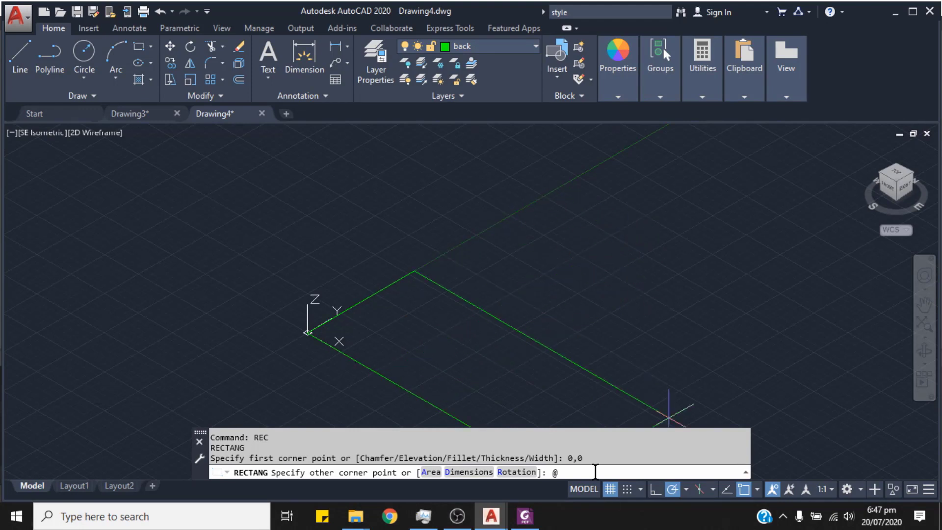
{"action": "type", "text": "4,36"}
{"action": "key", "text": "Return"}
{"action": "scroll", "coordinate": [573, 301], "scroll_direction": "down", "scroll_amount": 5}
{"action": "mouse_move", "coordinate": [572, 301]}
{"action": "middle_mouse_down"}
{"action": "mouse_move", "coordinate": [664, 322]}
{"action": "mouse_move", "coordinate": [508, 369]}
{"action": "middle_mouse_up"}
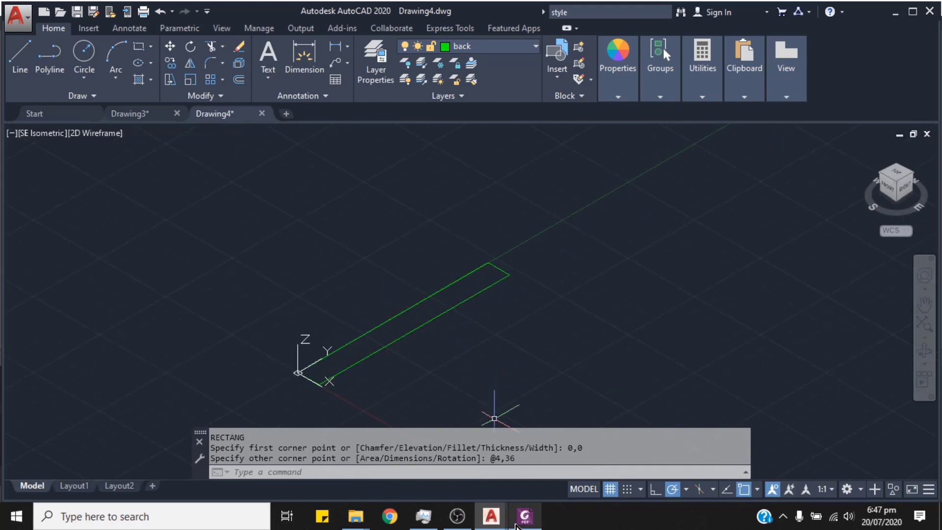
- Switch to Foxit PhantomPDF to check the dimensions of the chair back, then return to AutoCAD and the base rectangle
{"action": "left_click", "coordinate": [526, 516]}
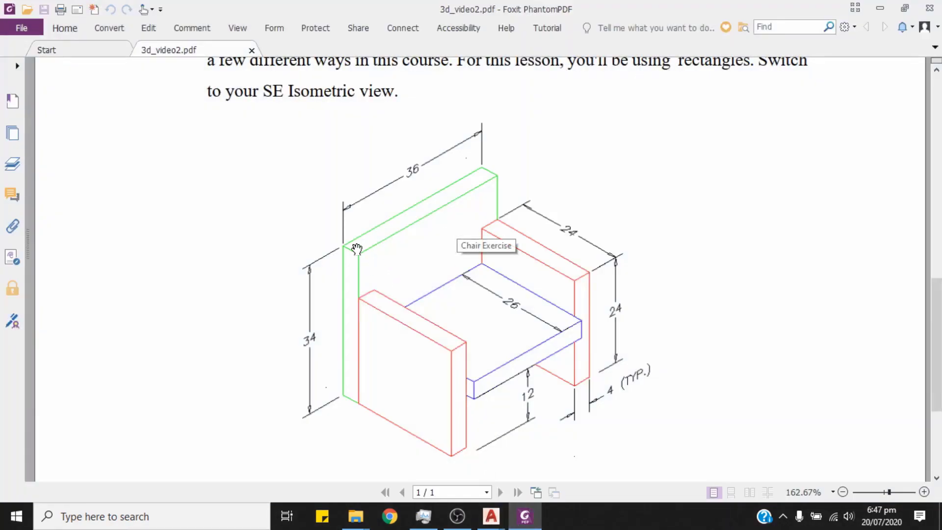
{"action": "left_click", "coordinate": [490, 516]}
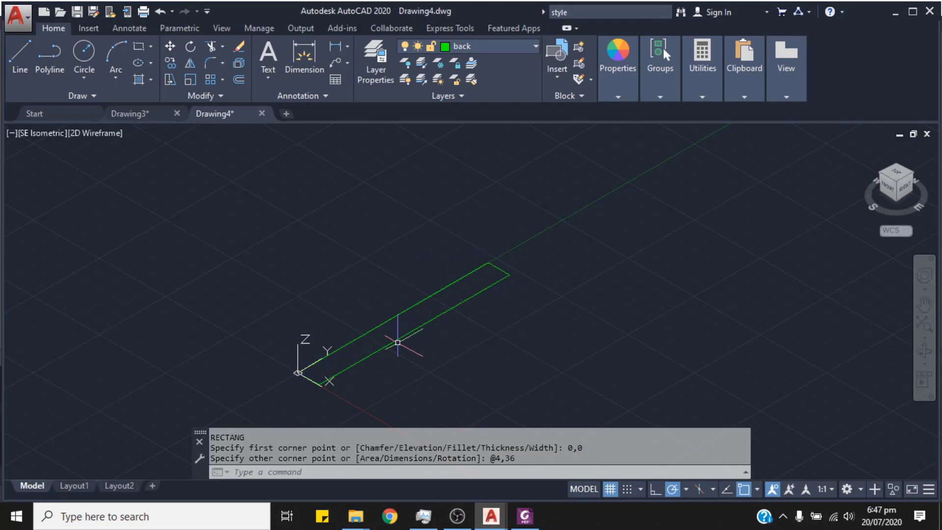
{"action": "mouse_move", "coordinate": [491, 350]}
{"action": "middle_mouse_down"}
{"action": "mouse_move", "coordinate": [479, 321]}
{"action": "mouse_move", "coordinate": [480, 334]}
{"action": "middle_mouse_up"}
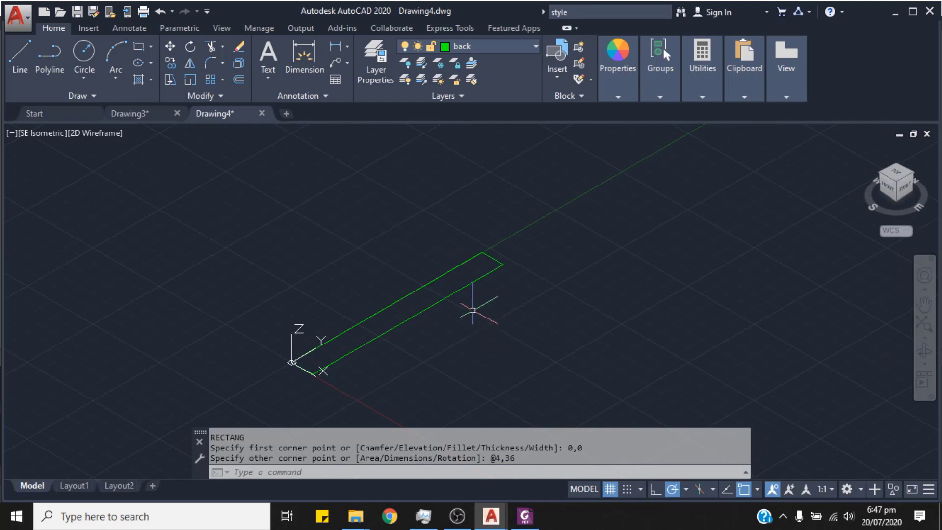
{"action": "scroll", "coordinate": [486, 330], "scroll_direction": "down", "scroll_amount": 3}
{"action": "mouse_move", "coordinate": [507, 316]}
{"action": "middle_mouse_down"}
{"action": "mouse_move", "coordinate": [511, 342]}
{"action": "mouse_move", "coordinate": [496, 311]}
{"action": "middle_mouse_up"}
{"action": "scroll", "coordinate": [502, 329], "scroll_direction": "up", "scroll_amount": 2}
{"action": "middle_click_drag", "start_coordinate": [433, 192], "coordinate": [431, 236]}
{"action": "left_click", "coordinate": [525, 516]}
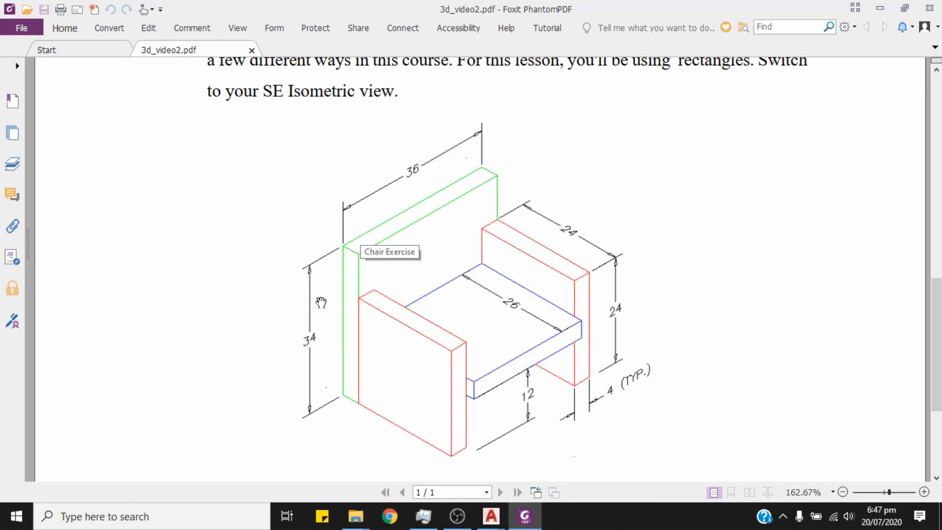
{"action": "left_click", "coordinate": [490, 517]}
- Start copying the base rectangle, using its outer corner at the far end of the Y direction as the base point
{"action": "mouse_move", "coordinate": [465, 376]}
{"action": "middle_mouse_down"}
{"action": "mouse_move", "coordinate": [461, 356]}
{"action": "mouse_move", "coordinate": [470, 386]}
{"action": "middle_mouse_up"}
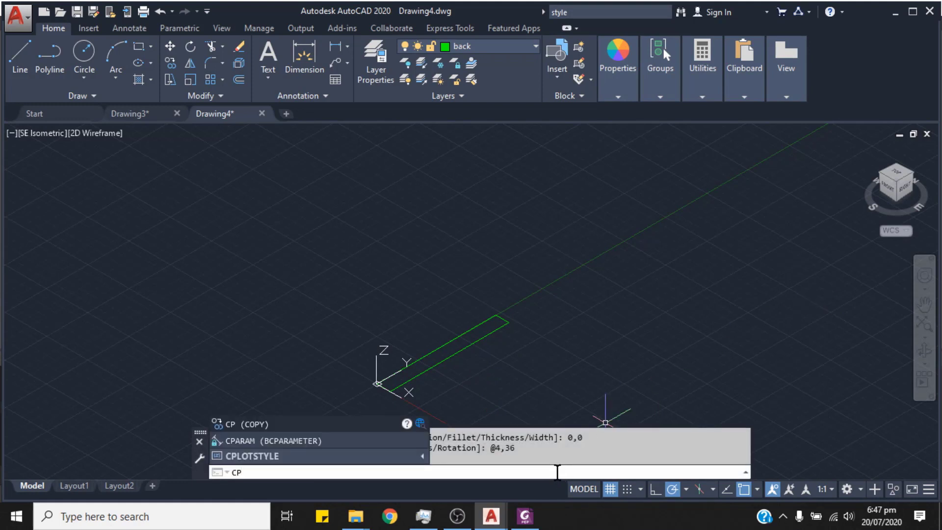
{"action": "key", "text": "Return"}
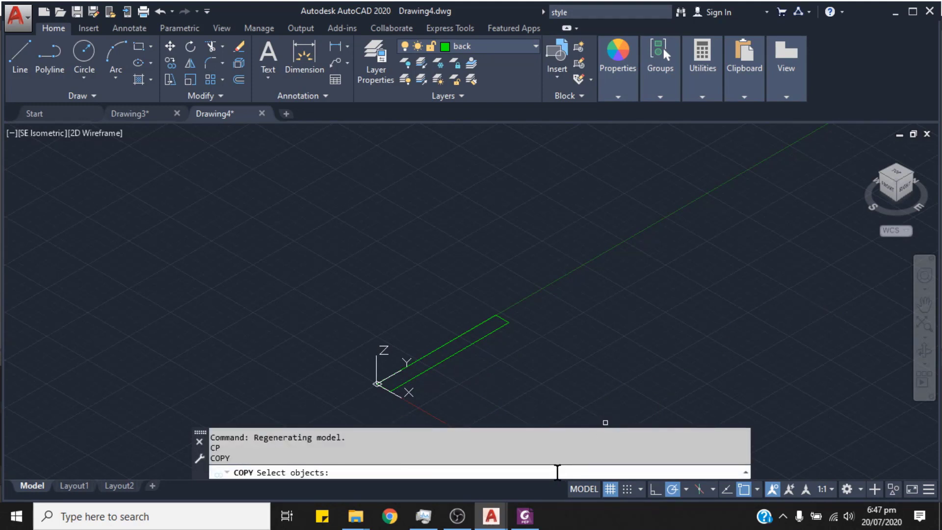
{"action": "left_click", "coordinate": [457, 354]}
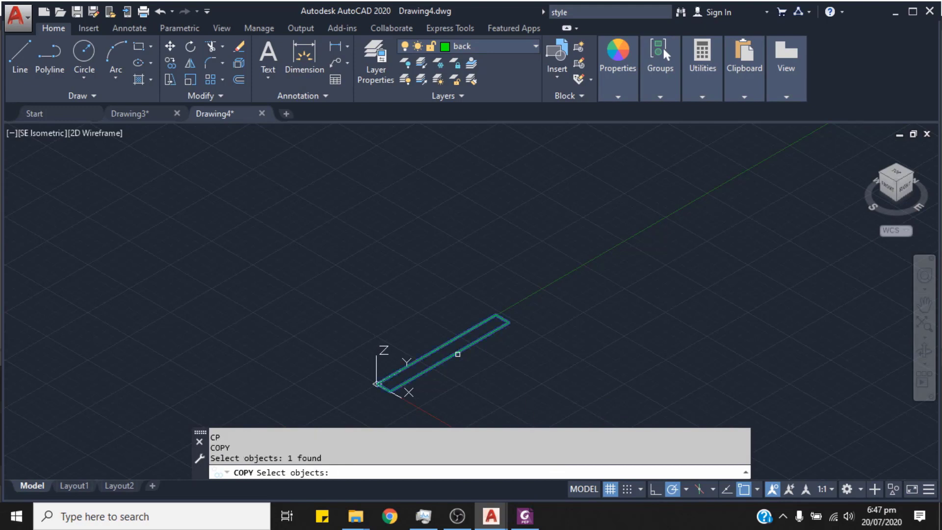
{"action": "key", "text": "Return"}
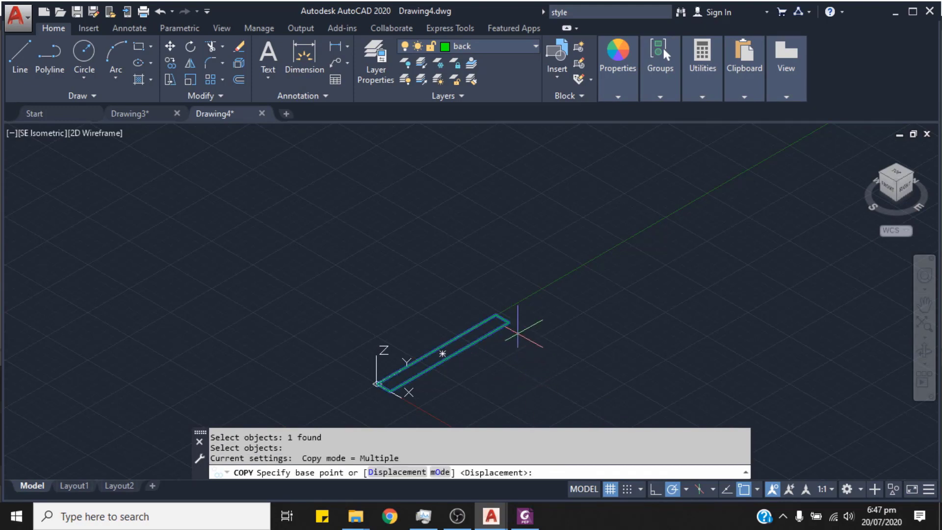
{"action": "scroll", "coordinate": [510, 324], "scroll_direction": "up", "scroll_amount": 5}
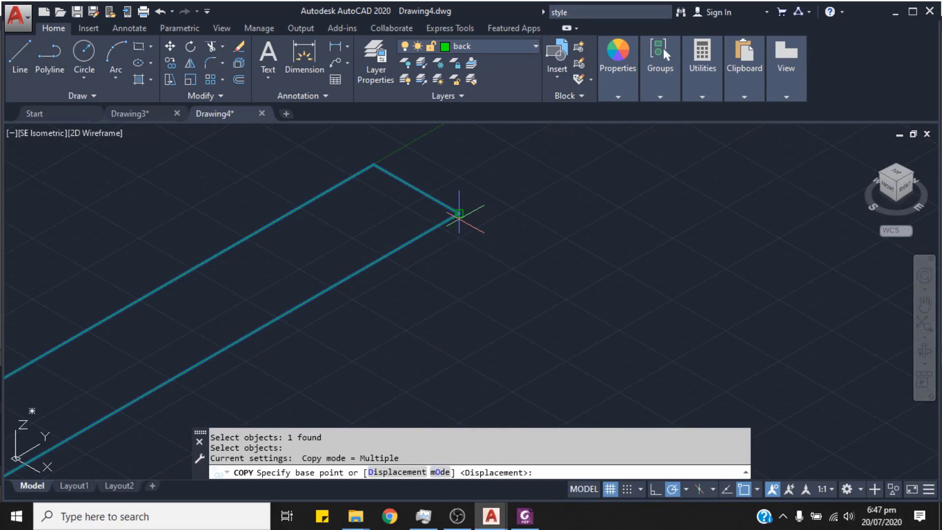
{"action": "left_click", "coordinate": [459, 213]}
{"action": "scroll", "coordinate": [459, 219], "scroll_direction": "down", "scroll_amount": 5}
{"action": "middle_click_drag", "start_coordinate": [497, 202], "coordinate": [535, 318]}
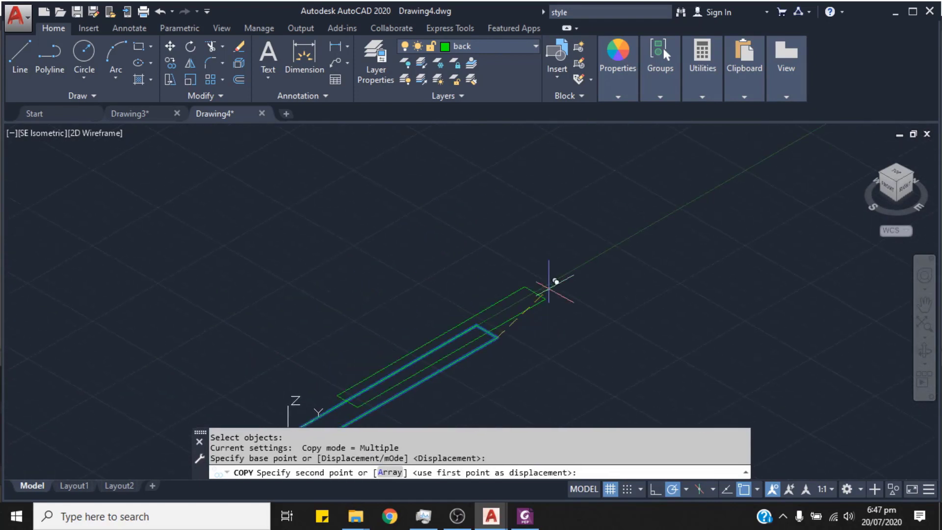
{"action": "middle_click_drag", "start_coordinate": [520, 228], "coordinate": [551, 167]}
{"action": "mouse_move", "coordinate": [530, 199]}
{"action": "middle_mouse_down"}
{"action": "mouse_move", "coordinate": [558, 261]}
{"action": "mouse_move", "coordinate": [551, 213]}
{"action": "middle_mouse_up"}
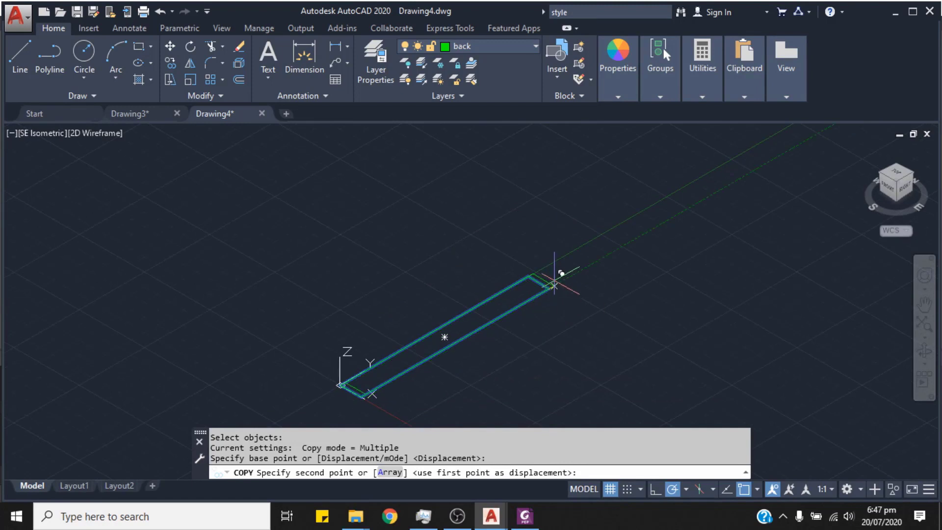
{"action": "scroll", "coordinate": [545, 164], "scroll_direction": "down", "scroll_amount": 2}
{"action": "scroll", "coordinate": [542, 163], "scroll_direction": "down", "scroll_amount": 2}
{"action": "middle_click_drag", "start_coordinate": [542, 162], "coordinate": [553, 238]}
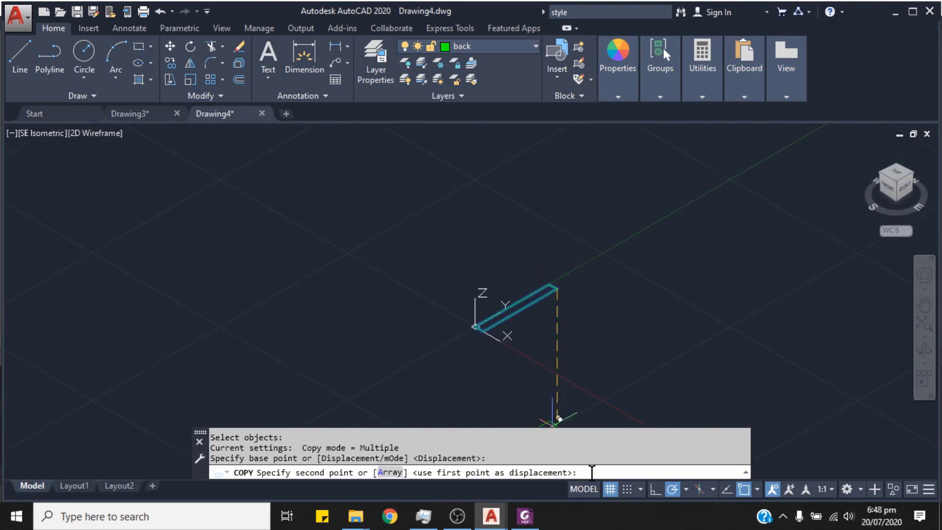
- Check the back's height in Foxit PhantomPDF, place the rectangle's copy at @0,0,34 and end the Copy command
{"action": "left_click", "coordinate": [525, 518]}
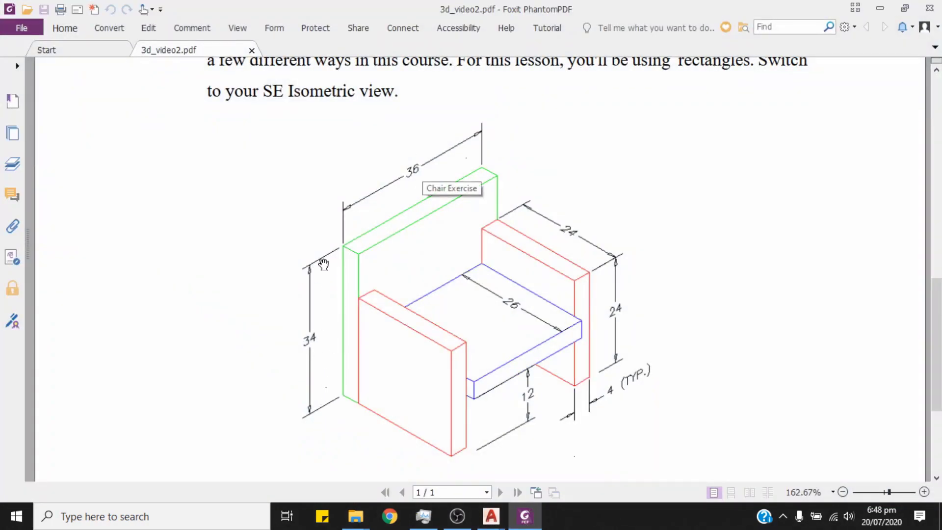
{"action": "left_click", "coordinate": [525, 516]}
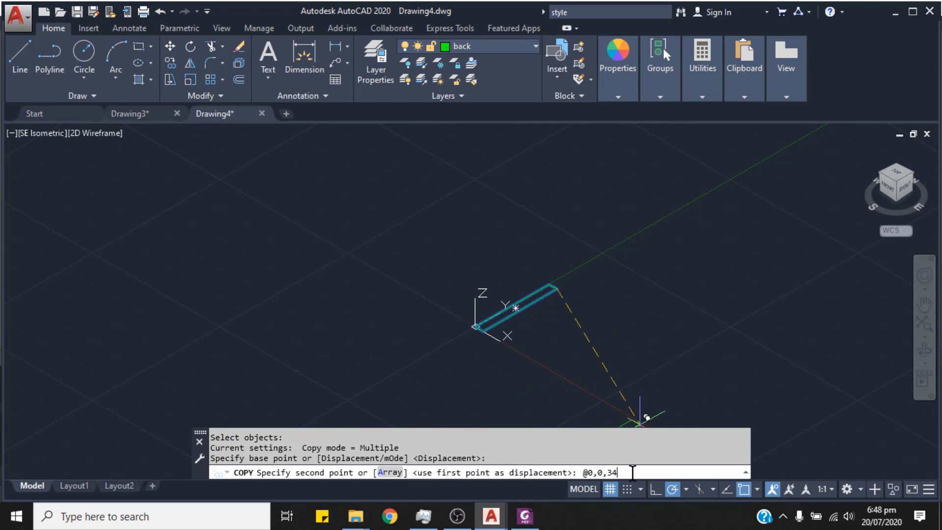
{"action": "key", "text": "Return"}
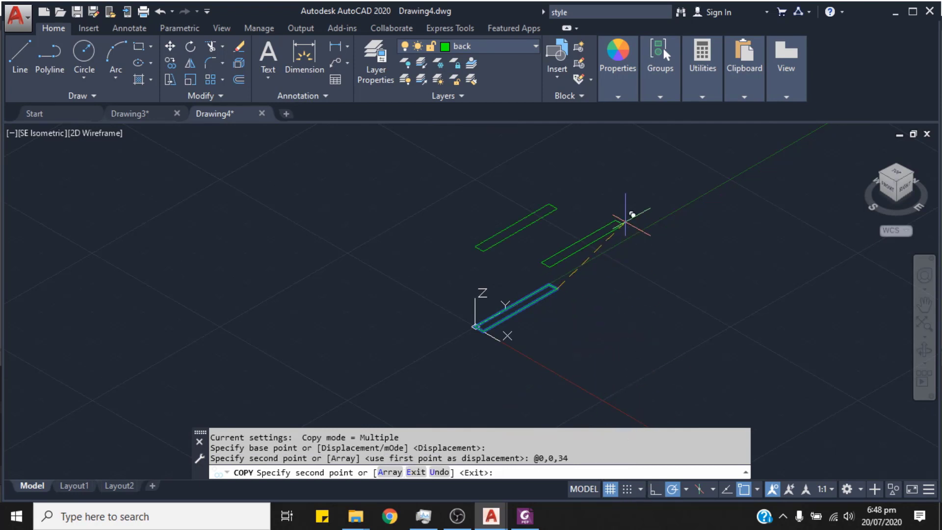
{"action": "middle_click_drag", "start_coordinate": [628, 202], "coordinate": [476, 251]}
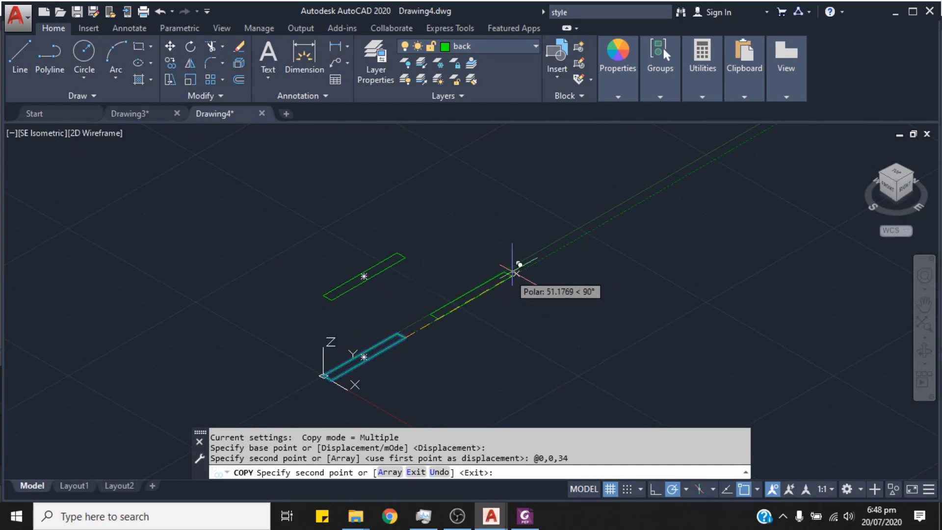
{"action": "key", "text": "Escape"}
{"action": "middle_click_drag", "start_coordinate": [433, 277], "coordinate": [506, 266]}
{"action": "scroll", "coordinate": [419, 297], "scroll_direction": "up", "scroll_amount": 2}
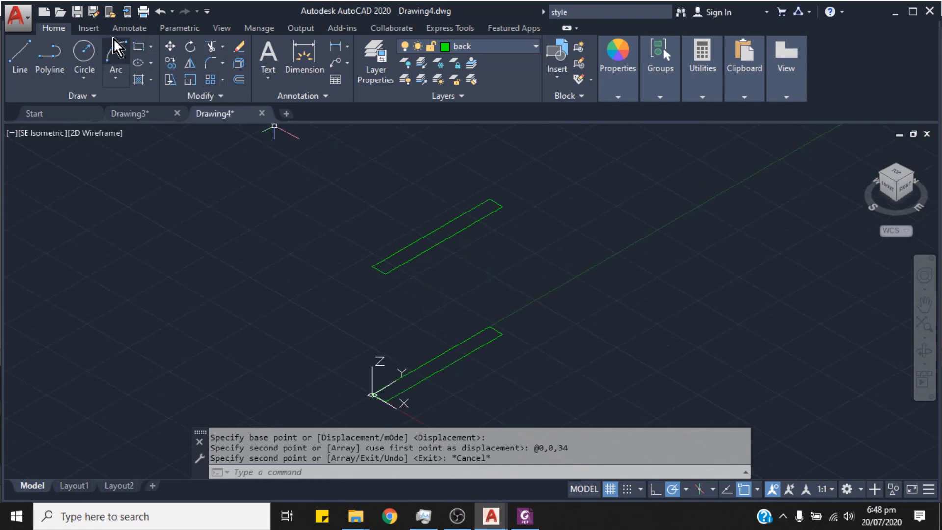
- Inspect the two stacked rectangles in the Top view and return to the SE Isometric view
{"action": "left_click", "coordinate": [226, 28]}
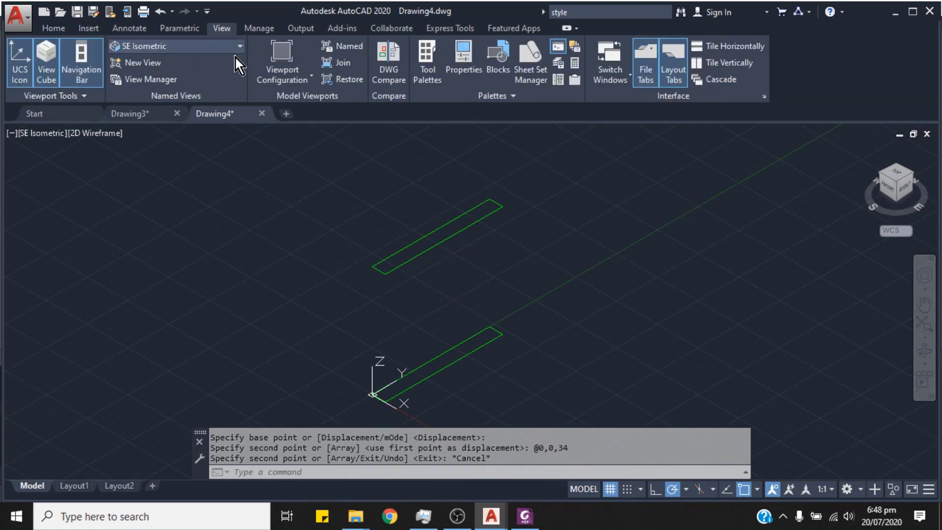
{"action": "left_click", "coordinate": [234, 46]}
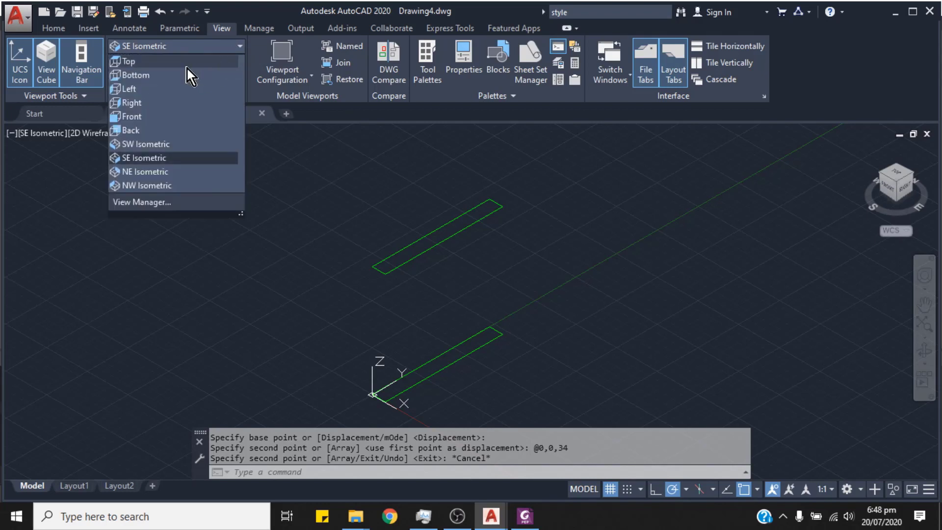
{"action": "left_click", "coordinate": [187, 63]}
{"action": "scroll", "coordinate": [489, 258], "scroll_direction": "down", "scroll_amount": 2}
{"action": "middle_click_drag", "start_coordinate": [532, 272], "coordinate": [487, 269]}
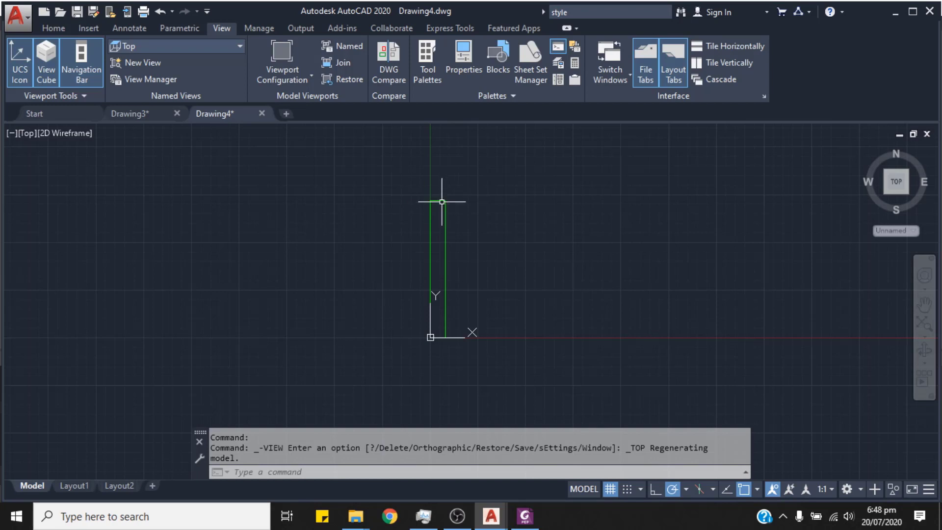
{"action": "scroll", "coordinate": [444, 206], "scroll_direction": "up", "scroll_amount": 2}
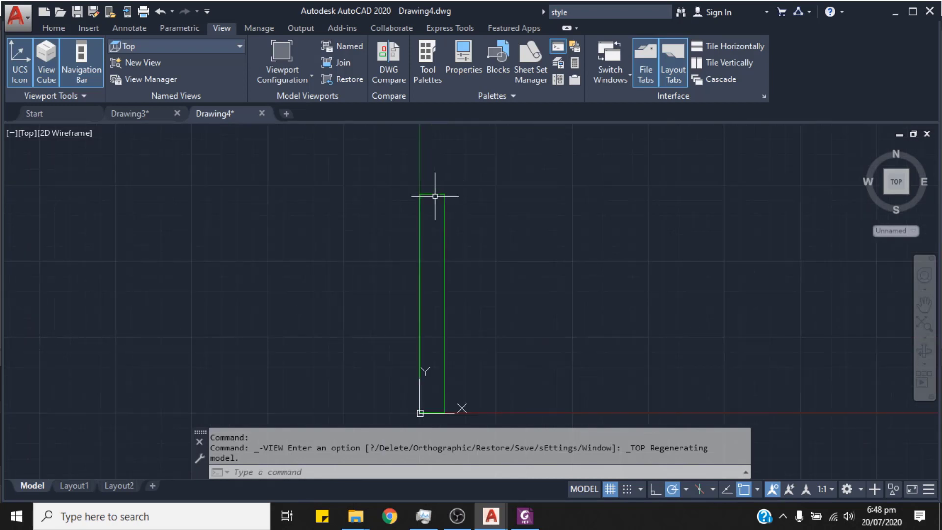
{"action": "left_click", "coordinate": [238, 47]}
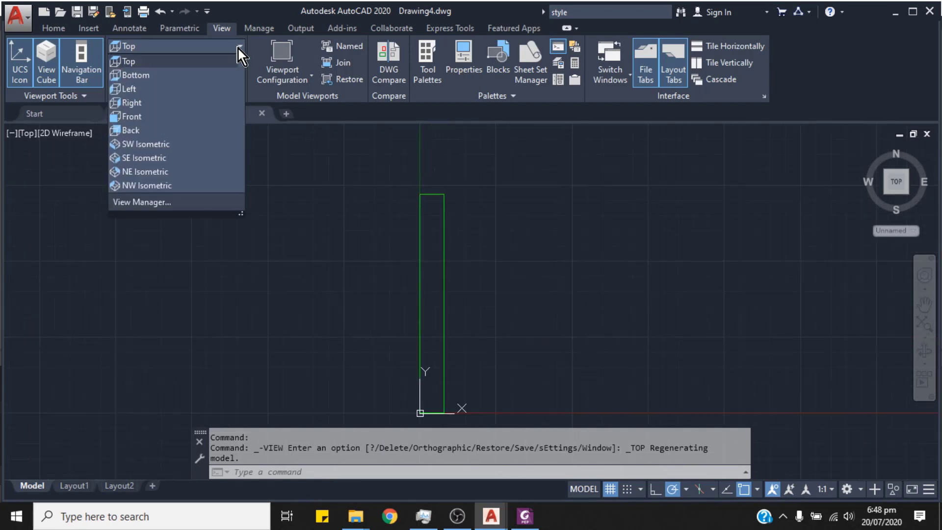
{"action": "left_click", "coordinate": [175, 157]}
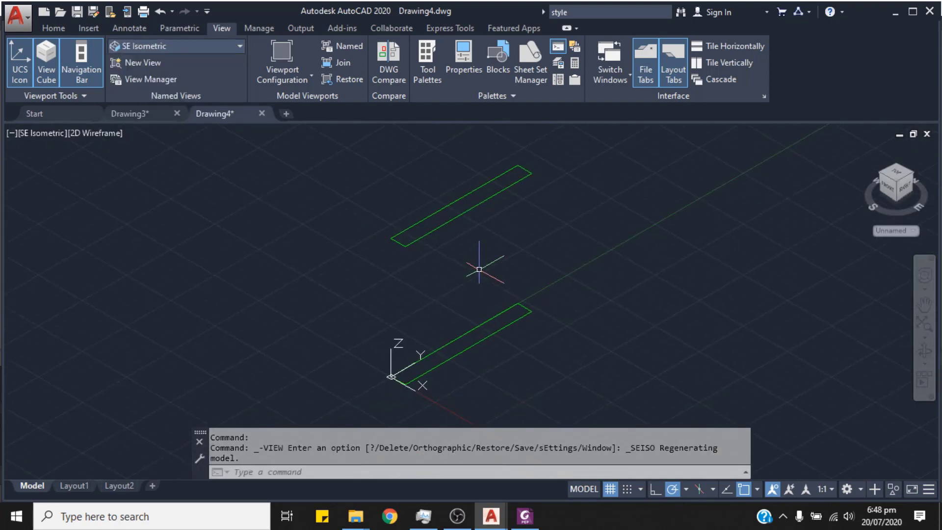
- Draw two vertical lines joining the matching corners of the upper and lower rectangles at their far end
{"action": "left_click", "coordinate": [53, 28]}
{"action": "left_click", "coordinate": [28, 54]}
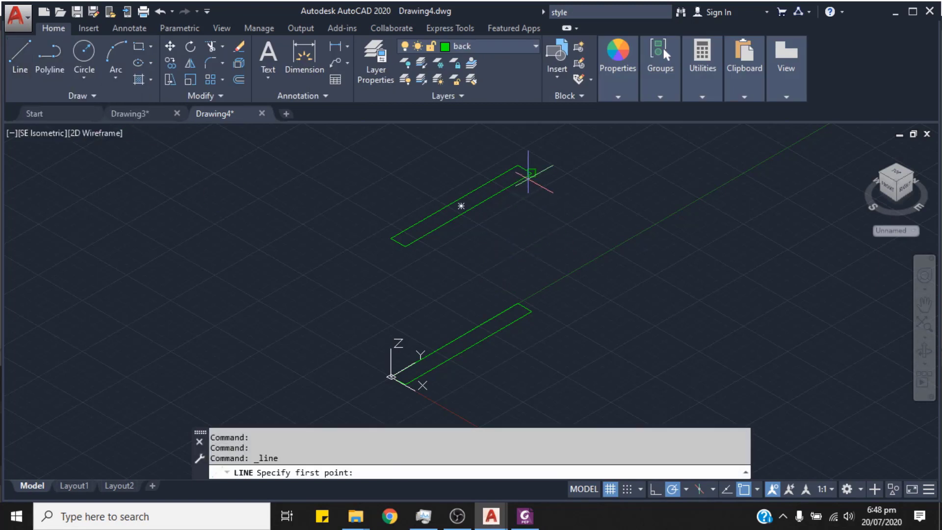
{"action": "left_click", "coordinate": [528, 177]}
{"action": "left_click", "coordinate": [532, 310]}
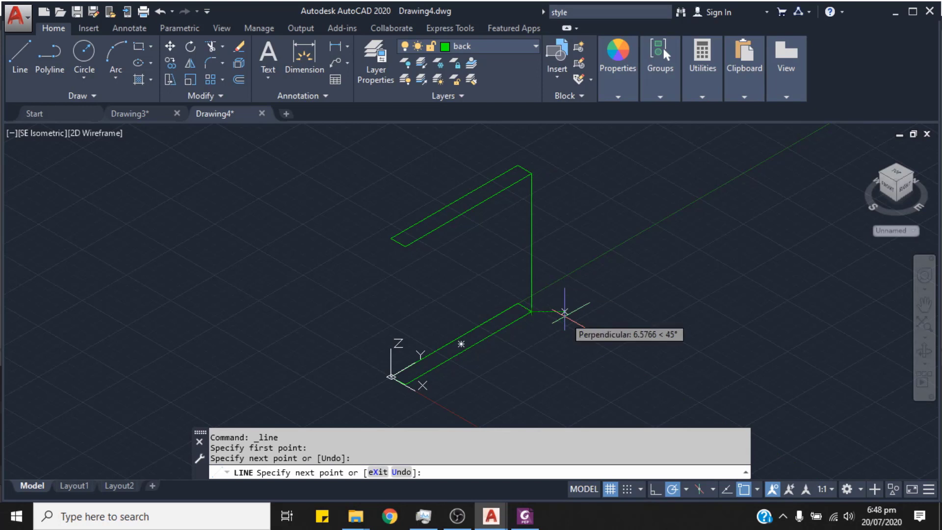
{"action": "key", "text": "Return"}
{"action": "left_click", "coordinate": [25, 61]}
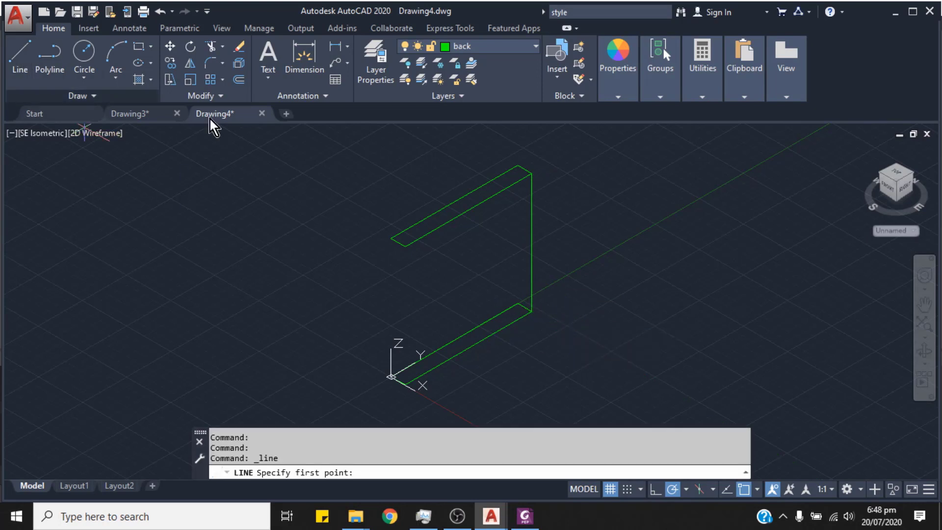
{"action": "left_click", "coordinate": [518, 304]}
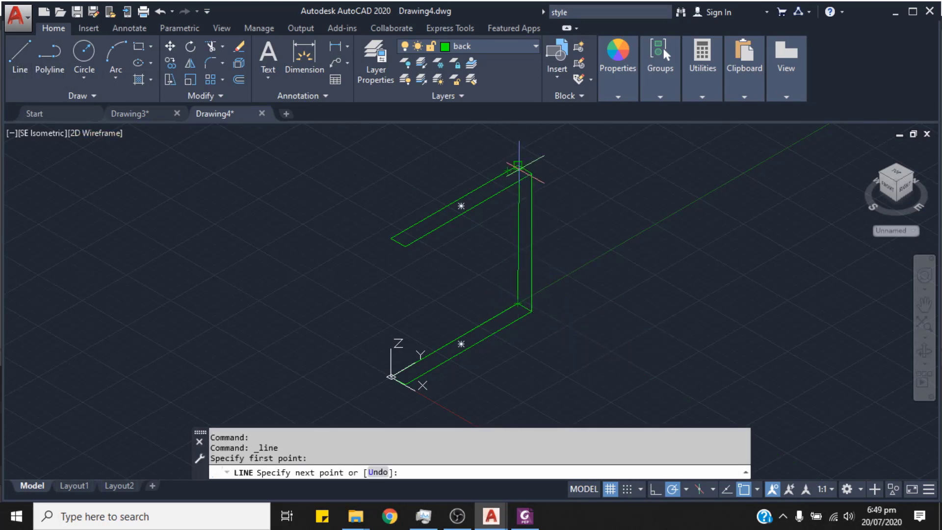
{"action": "left_click", "coordinate": [518, 165]}
{"action": "key", "text": "Return"}
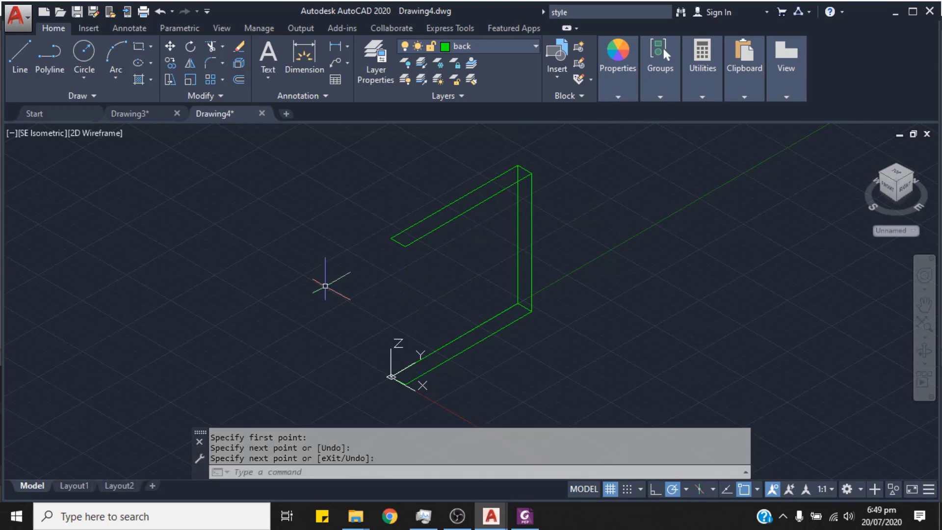
- Draw two vertical lines joining the matching corners of the upper and lower rectangles at the end nearest the origin
{"action": "left_click", "coordinate": [20, 58]}
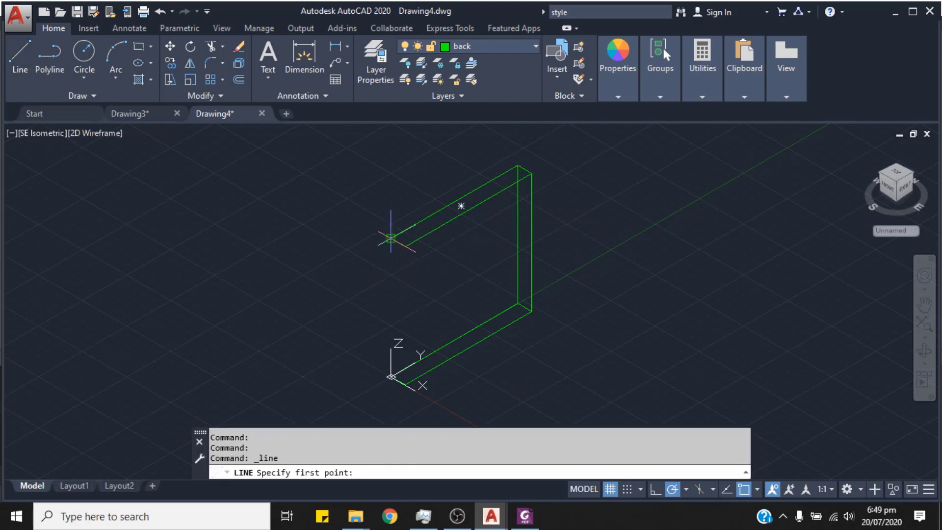
{"action": "left_click", "coordinate": [391, 239]}
{"action": "left_click", "coordinate": [391, 377]}
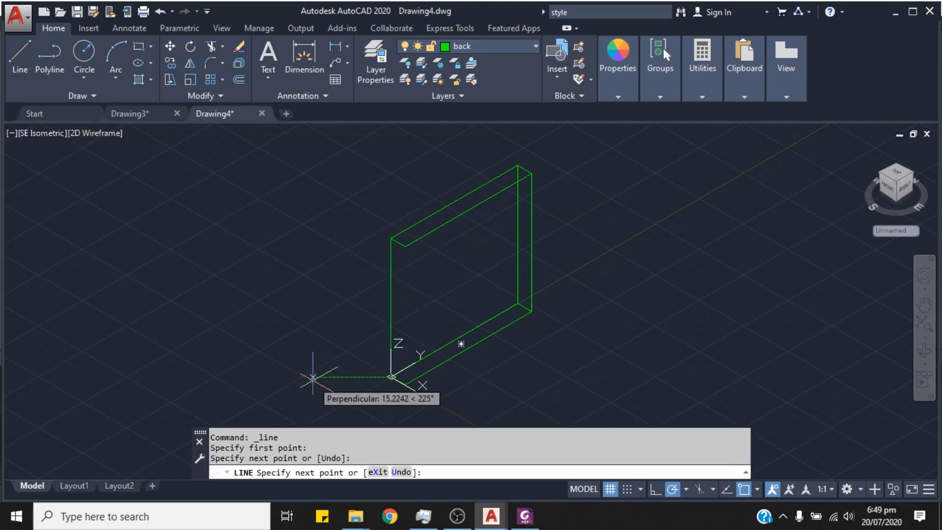
{"action": "key", "text": "Return"}
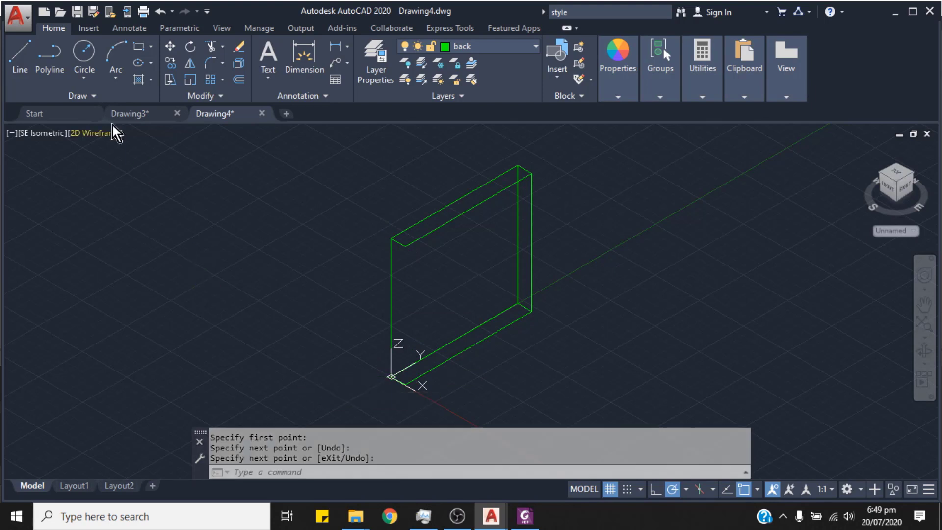
{"action": "left_click", "coordinate": [20, 57]}
{"action": "left_click", "coordinate": [405, 247]}
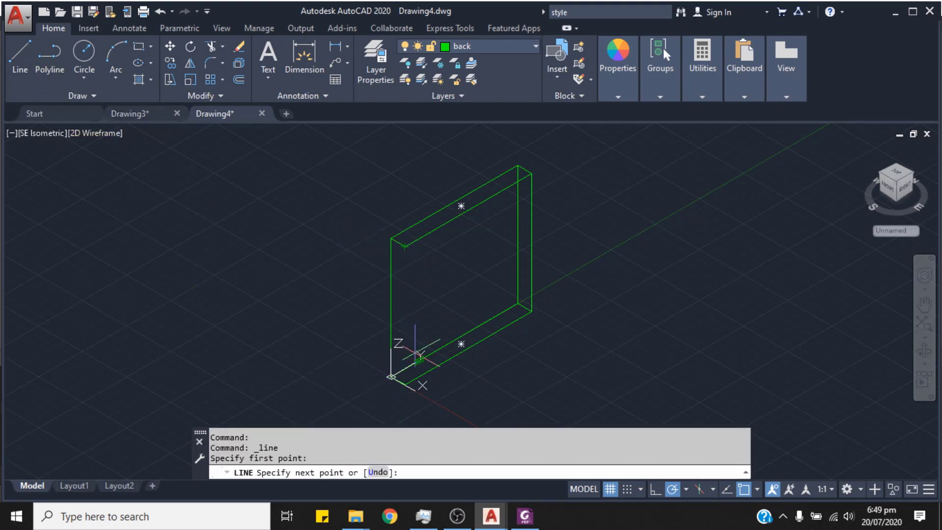
{"action": "left_click", "coordinate": [405, 384]}
{"action": "key", "text": "Escape"}
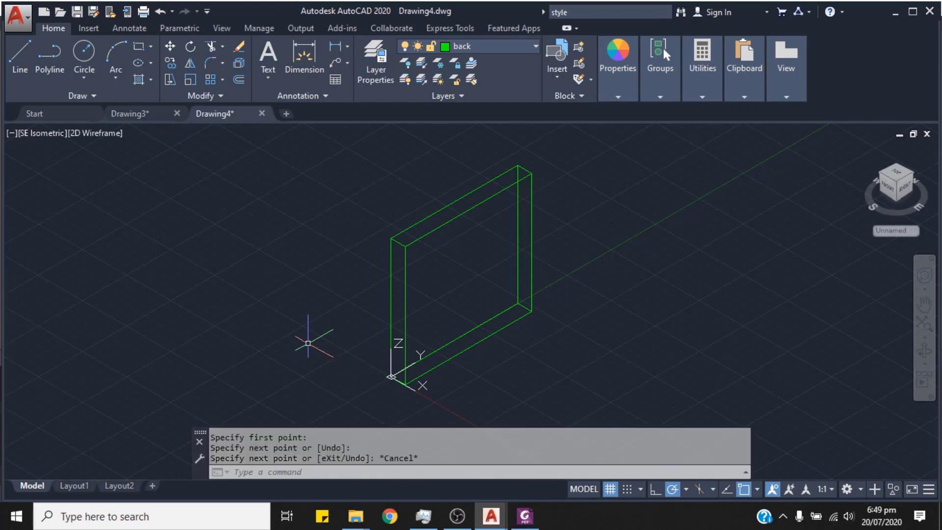
- Orbit around the back's box to inspect it from a lower angle and return to the SE Isometric view
{"action": "middle_click_drag", "start_coordinate": [581, 305], "coordinate": [459, 330]}
{"action": "scroll", "coordinate": [484, 319], "scroll_direction": "down", "scroll_amount": 2}
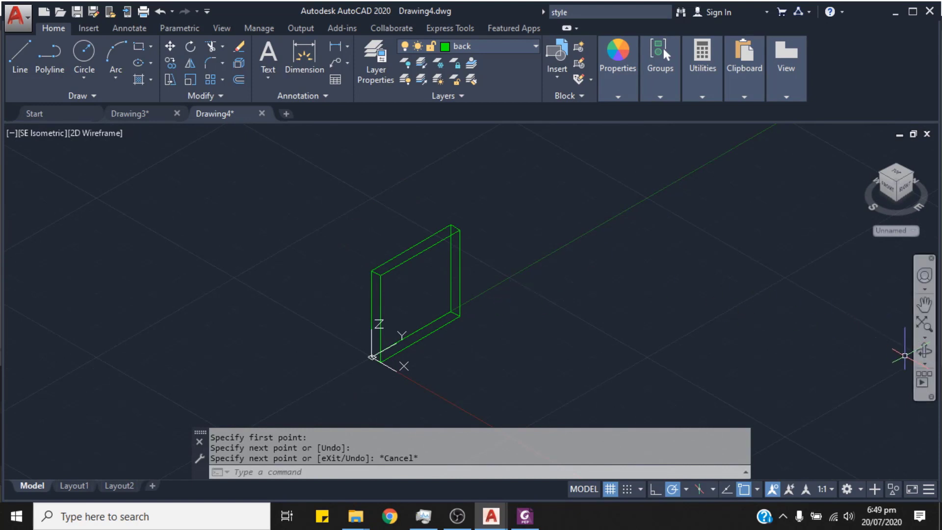
{"action": "left_click", "coordinate": [924, 352]}
{"action": "left_click_drag", "start_coordinate": [476, 354], "coordinate": [499, 372]}
{"action": "left_click_drag", "start_coordinate": [480, 245], "coordinate": [568, 315]}
{"action": "mouse_move", "coordinate": [266, 293]}
{"action": "left_mouse_down"}
{"action": "mouse_move", "coordinate": [270, 303]}
{"action": "mouse_move", "coordinate": [274, 296]}
{"action": "left_mouse_up"}
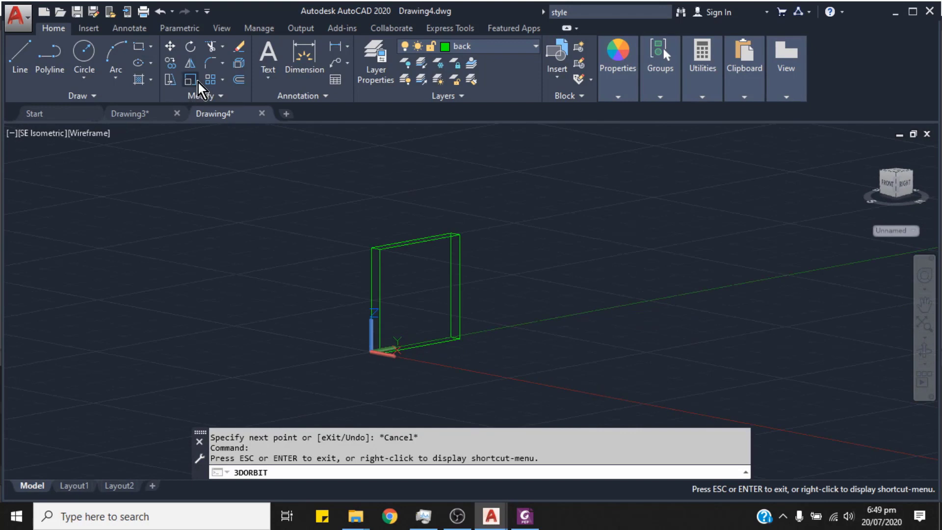
{"action": "key", "text": "Escape"}
{"action": "left_click", "coordinate": [222, 28]}
{"action": "left_click", "coordinate": [238, 47]}
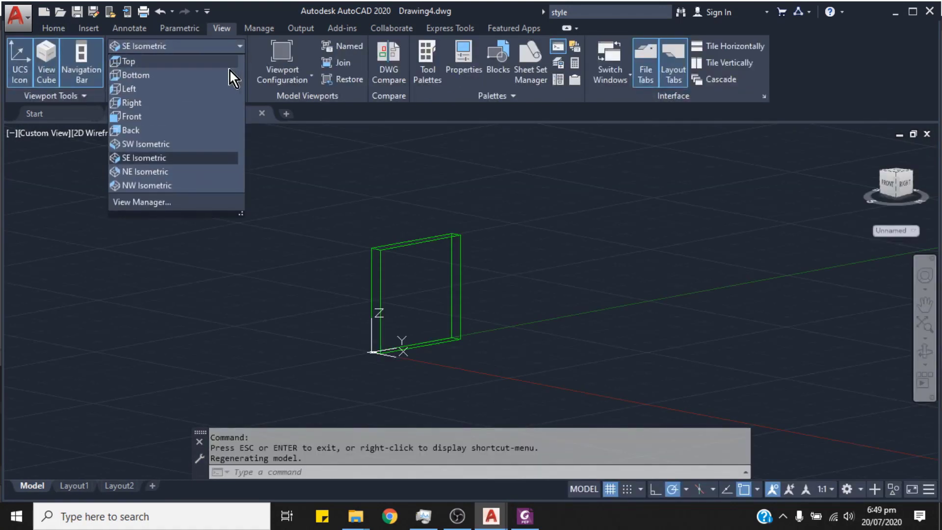
{"action": "left_click", "coordinate": [174, 158]}
{"action": "middle_click_drag", "start_coordinate": [420, 306], "coordinate": [399, 276]}
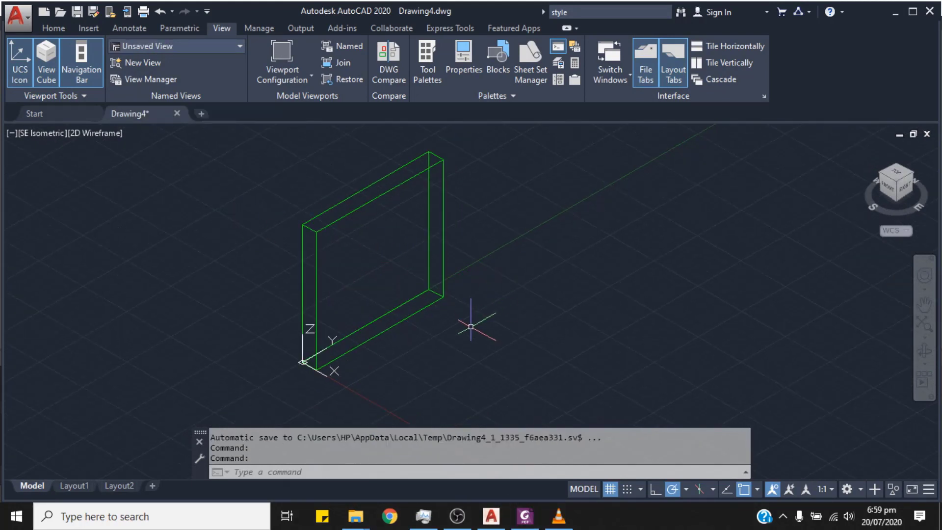
- Make the sides layer current
{"action": "left_click", "coordinate": [58, 28]}
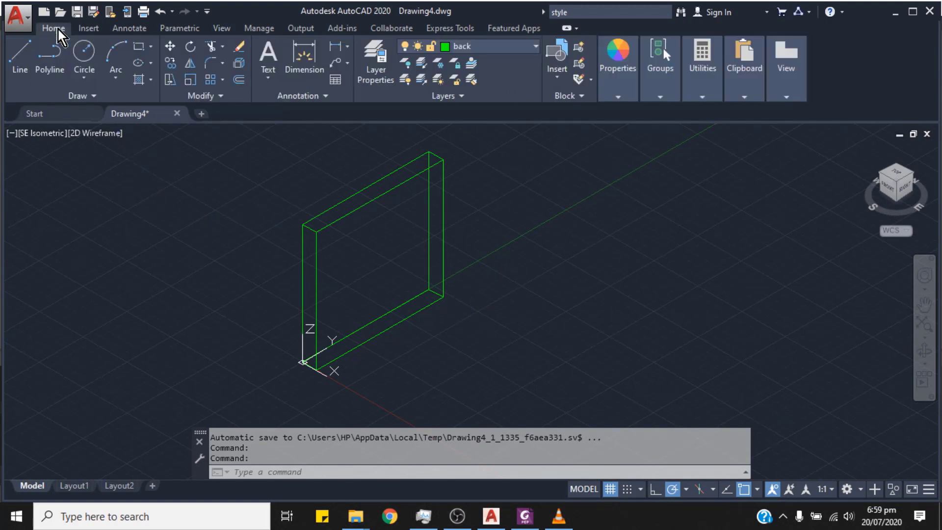
{"action": "left_click", "coordinate": [537, 45]}
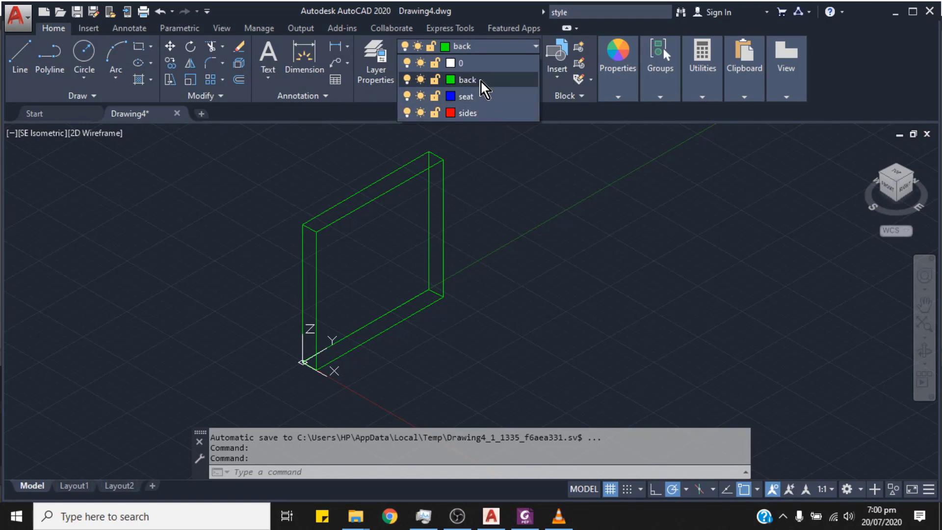
{"action": "left_click", "coordinate": [472, 113]}
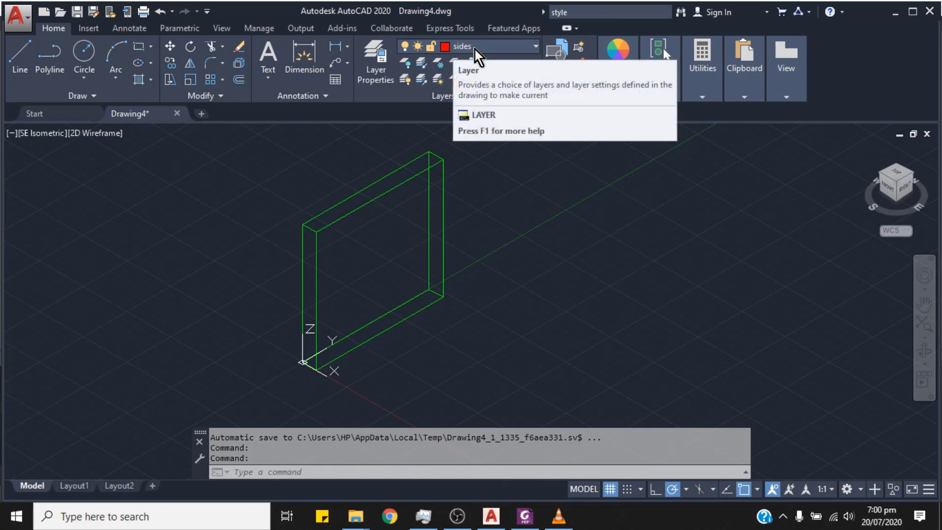
{"action": "middle_click_drag", "start_coordinate": [468, 212], "coordinate": [473, 187]}
{"action": "left_click", "coordinate": [525, 517]}
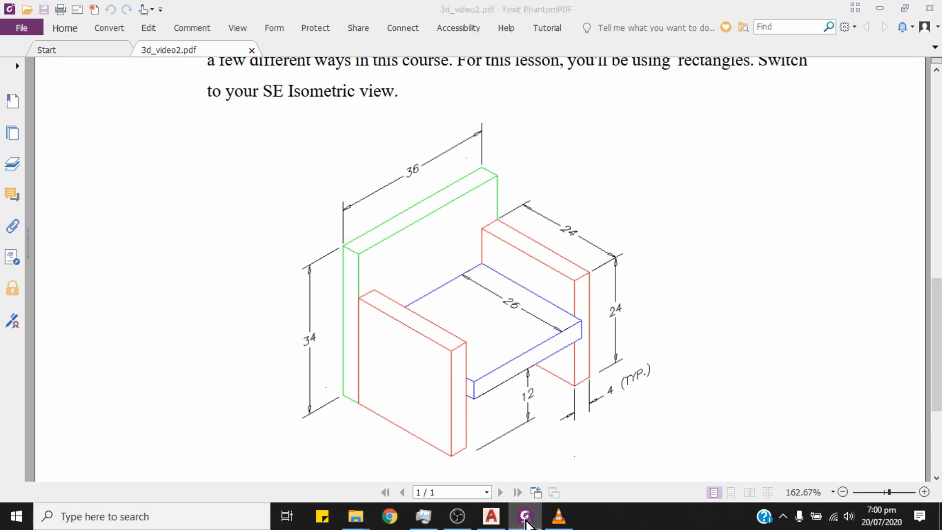
{"action": "left_click", "coordinate": [491, 517]}
{"action": "type", "text": "rec"}
{"action": "key", "text": "Return"}
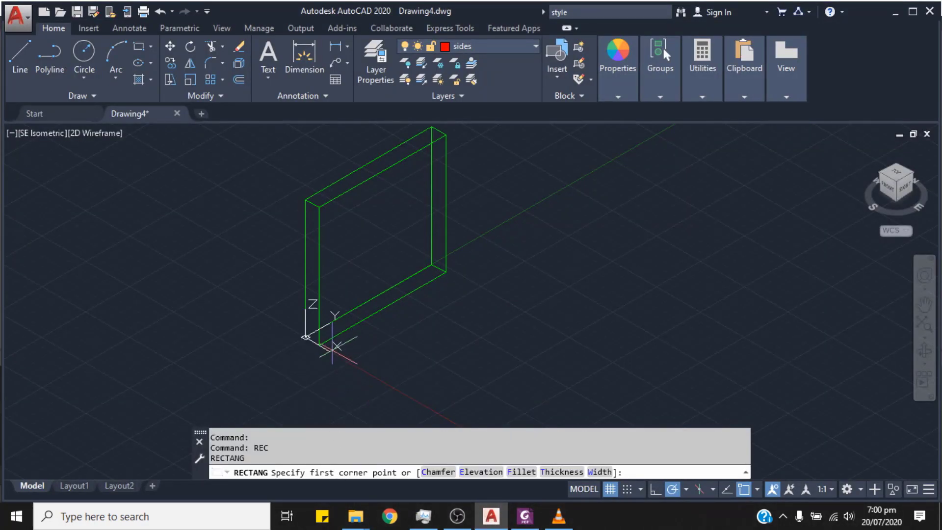
{"action": "scroll", "coordinate": [319, 331], "scroll_direction": "up", "scroll_amount": 4}
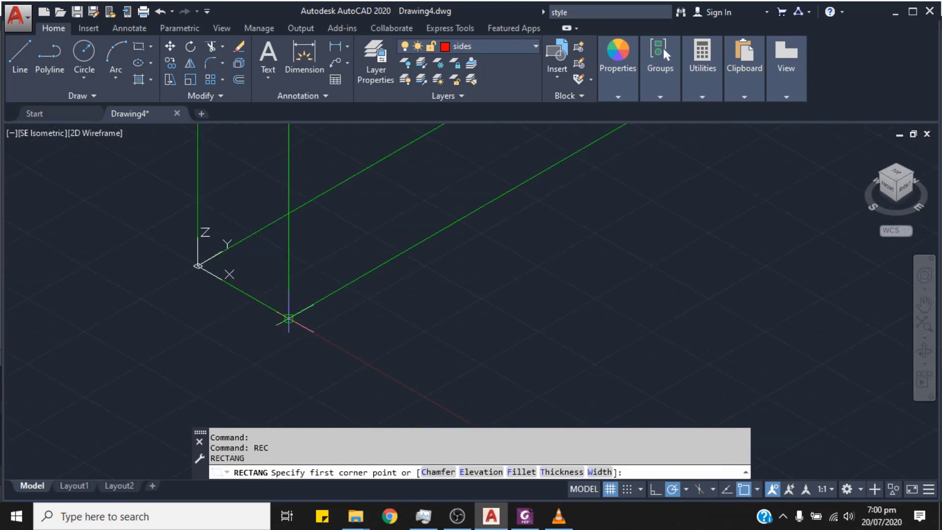
{"action": "left_click", "coordinate": [289, 319]}
{"action": "scroll", "coordinate": [485, 337], "scroll_direction": "down", "scroll_amount": 3}
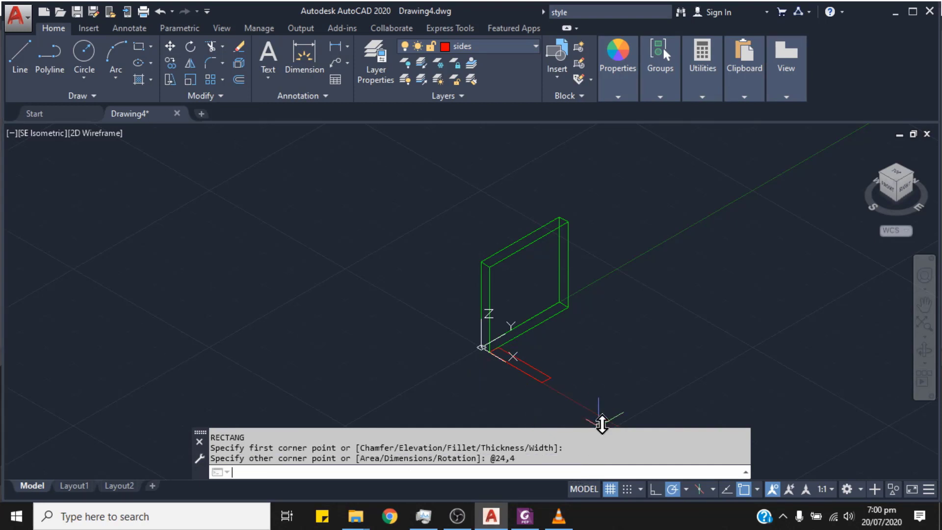
{"action": "key", "text": "Return"}
- Compare the side's base rectangle with the chair drawing in Foxit PhantomPDF, examining the side's height and position, and return to AutoCAD
{"action": "scroll", "coordinate": [488, 347], "scroll_direction": "up", "scroll_amount": 3}
{"action": "middle_click_drag", "start_coordinate": [505, 361], "coordinate": [313, 345]}
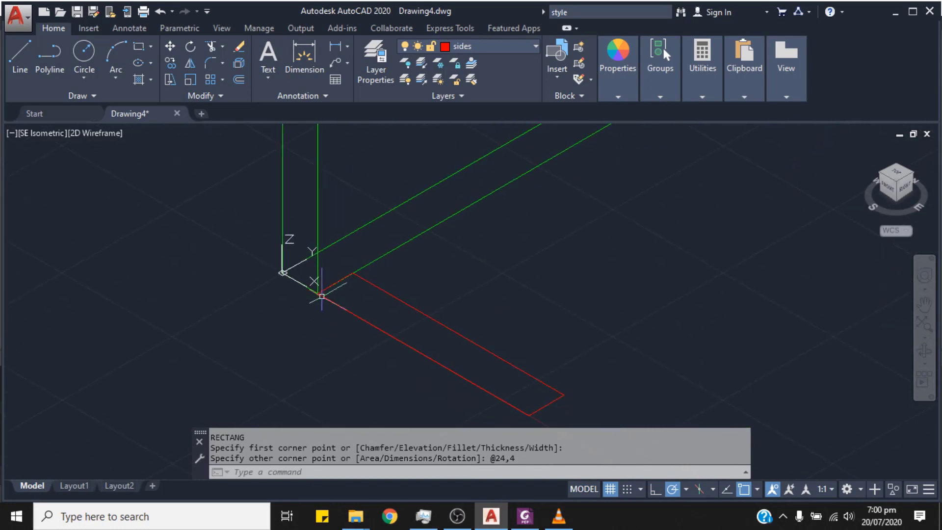
{"action": "key", "text": "alt+Tab"}
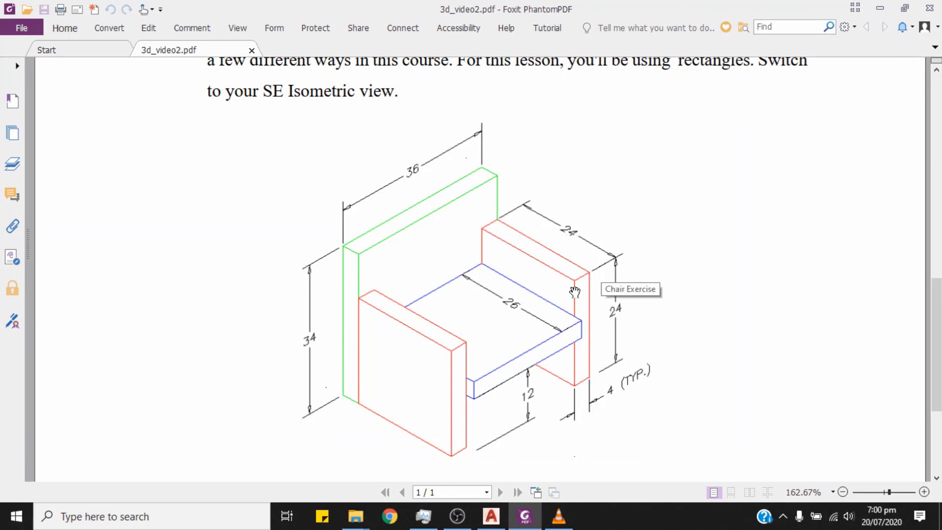
{"action": "left_click", "coordinate": [524, 515]}
{"action": "scroll", "coordinate": [511, 322], "scroll_direction": "down", "scroll_amount": 2}
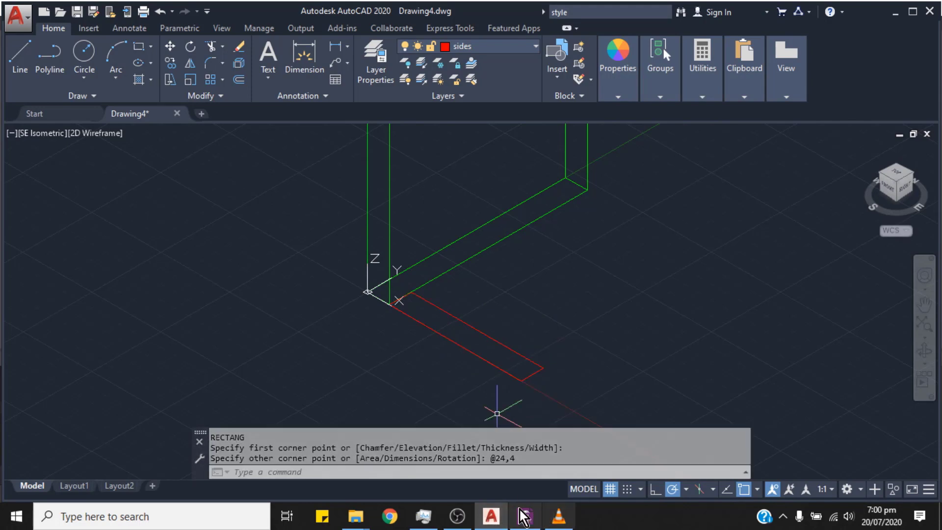
{"action": "left_click", "coordinate": [497, 513]}
{"action": "left_click", "coordinate": [495, 514]}
{"action": "left_click", "coordinate": [533, 516]}
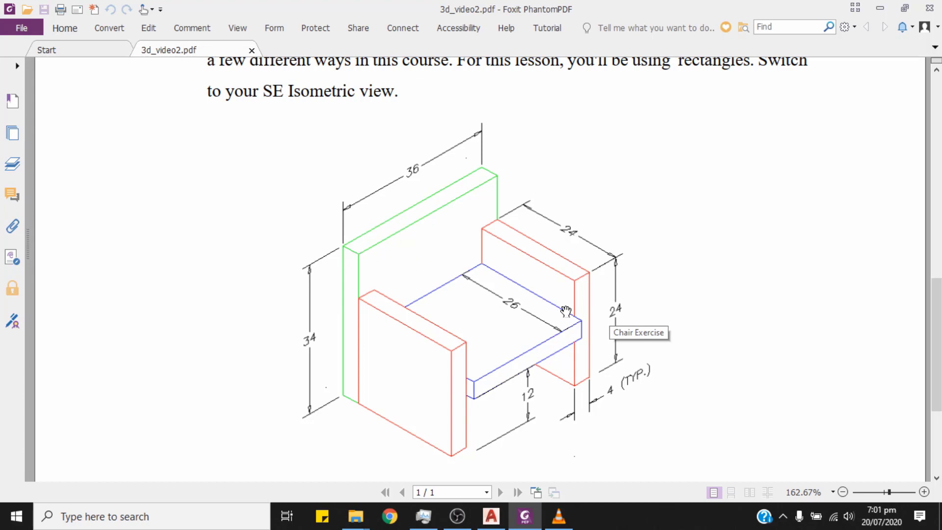
{"action": "mouse_move", "coordinate": [524, 525]}
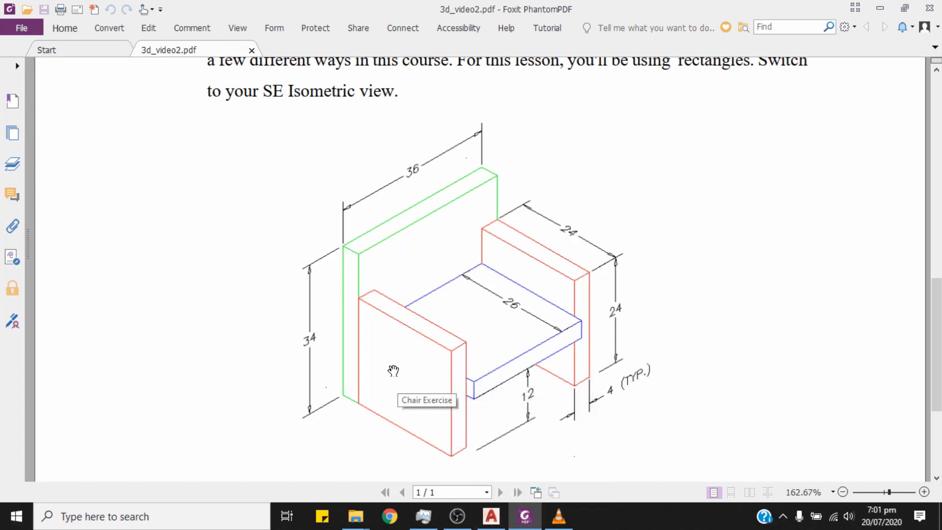
{"action": "left_click", "coordinate": [526, 516]}
{"action": "mouse_move", "coordinate": [511, 284]}
{"action": "middle_mouse_down"}
{"action": "mouse_move", "coordinate": [620, 275]}
{"action": "mouse_move", "coordinate": [514, 312]}
{"action": "middle_mouse_up"}
{"action": "scroll", "coordinate": [491, 314], "scroll_direction": "up", "scroll_amount": 2}
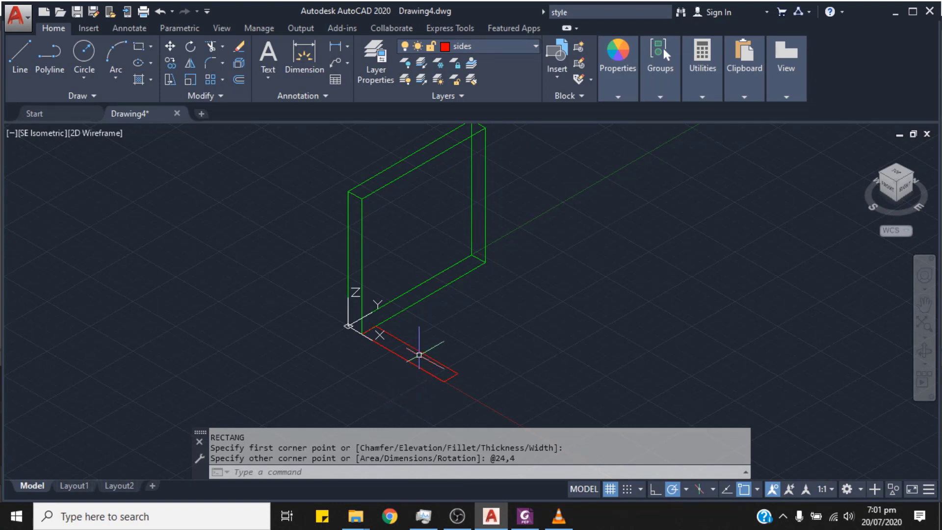
- Turn off the back layer while keeping the sides layer current
{"action": "left_click", "coordinate": [536, 46]}
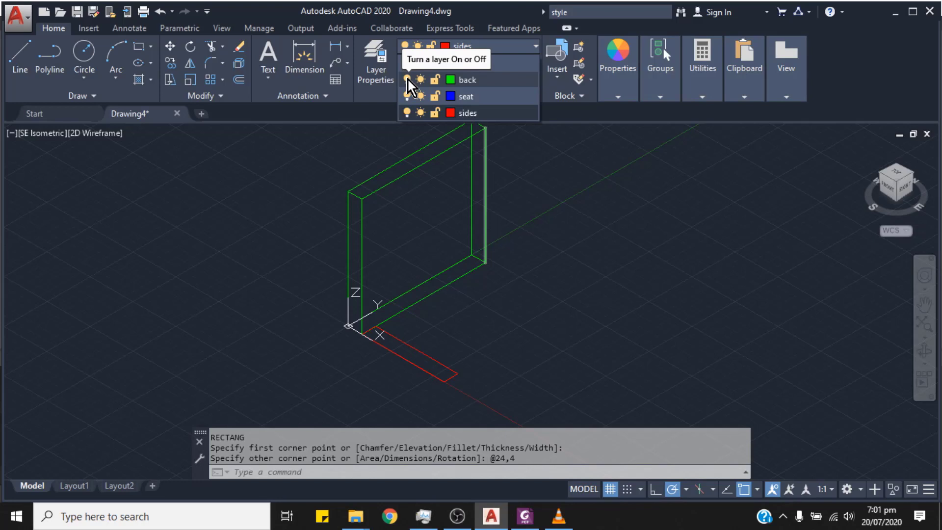
{"action": "left_click", "coordinate": [407, 79]}
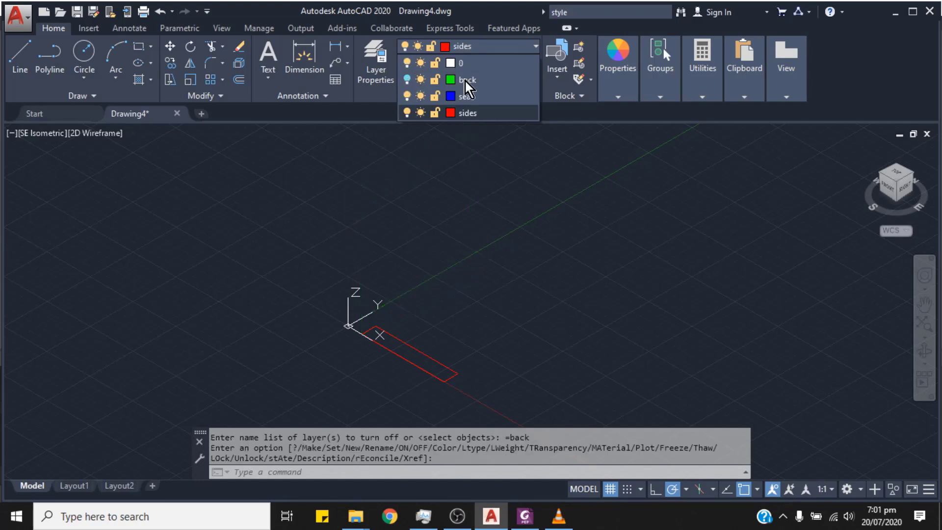
{"action": "left_click", "coordinate": [480, 116]}
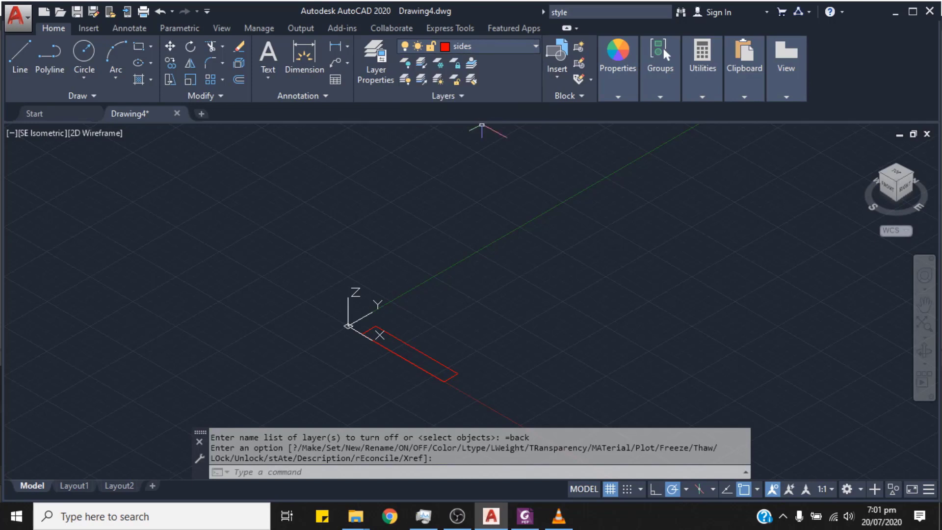
- Copy the side's base rectangle from its inner front corner to @0,0,24, checking the height in Foxit PhantomPDF, and end the Copy command
{"action": "scroll", "coordinate": [437, 366], "scroll_direction": "up", "scroll_amount": 3}
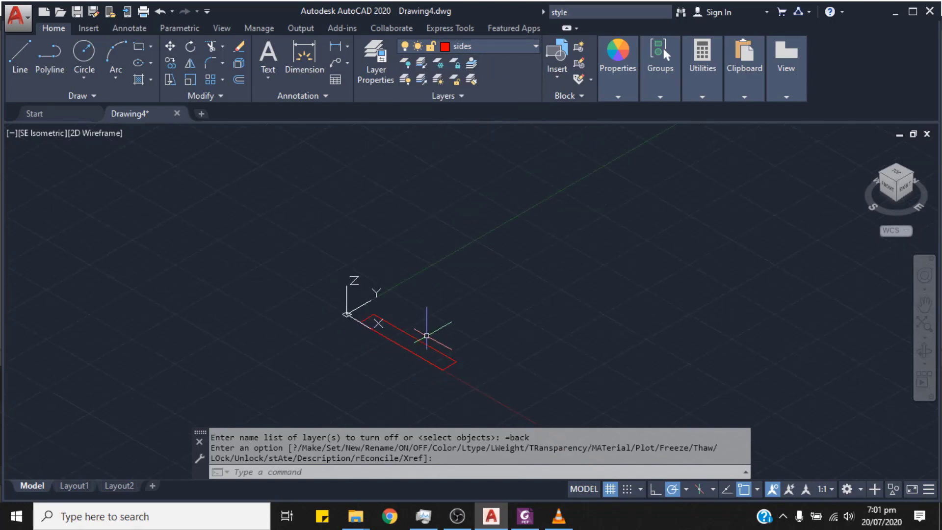
{"action": "left_click", "coordinate": [437, 474]}
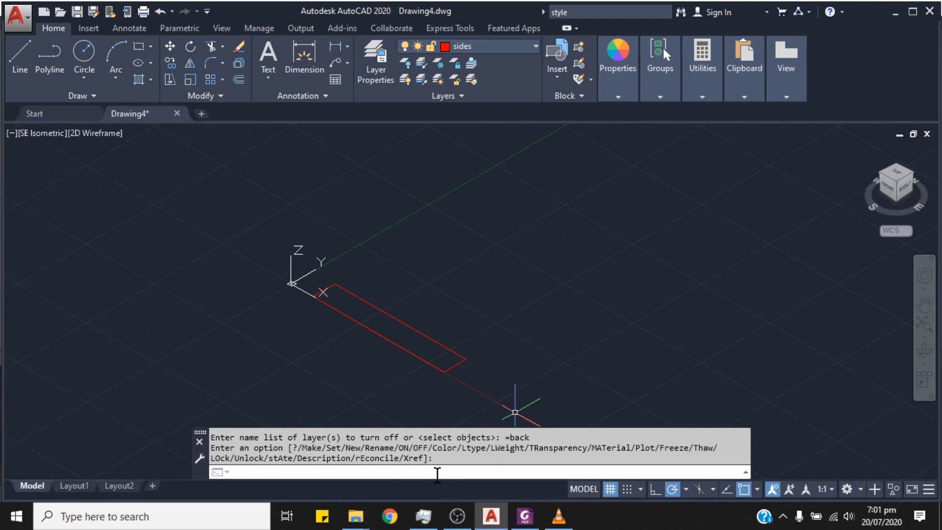
{"action": "key", "text": "Return"}
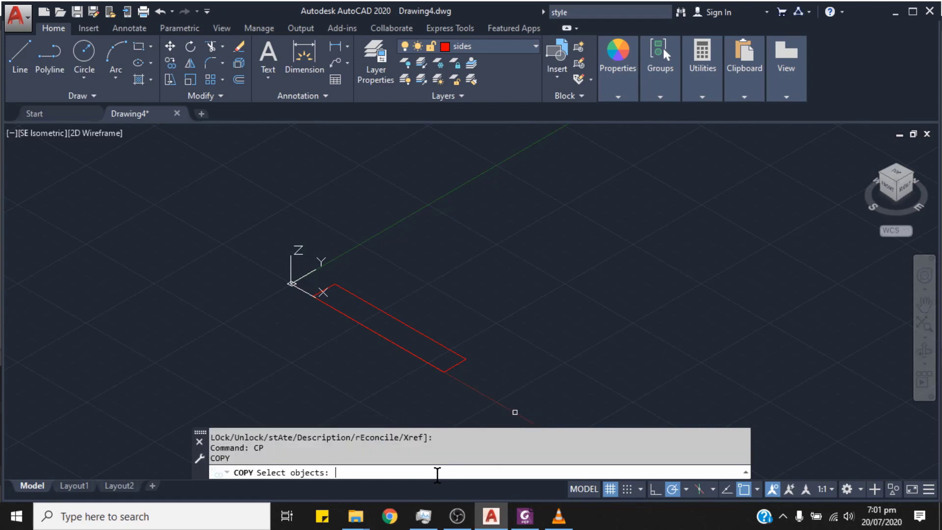
{"action": "left_click", "coordinate": [429, 363]}
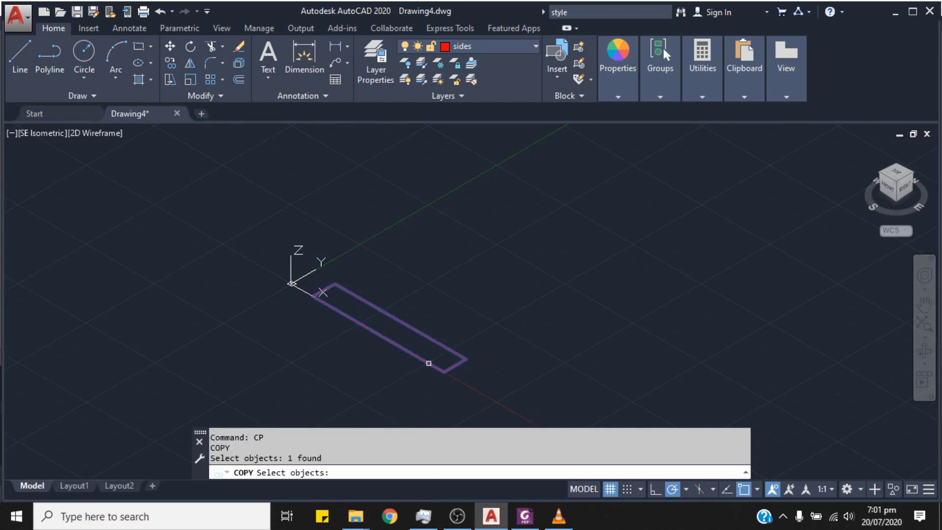
{"action": "key", "text": "Return"}
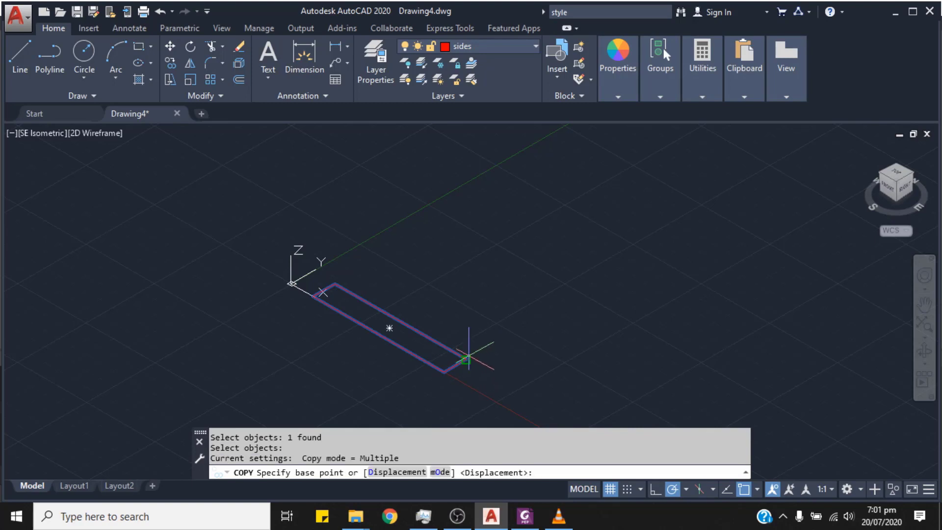
{"action": "left_click", "coordinate": [467, 360]}
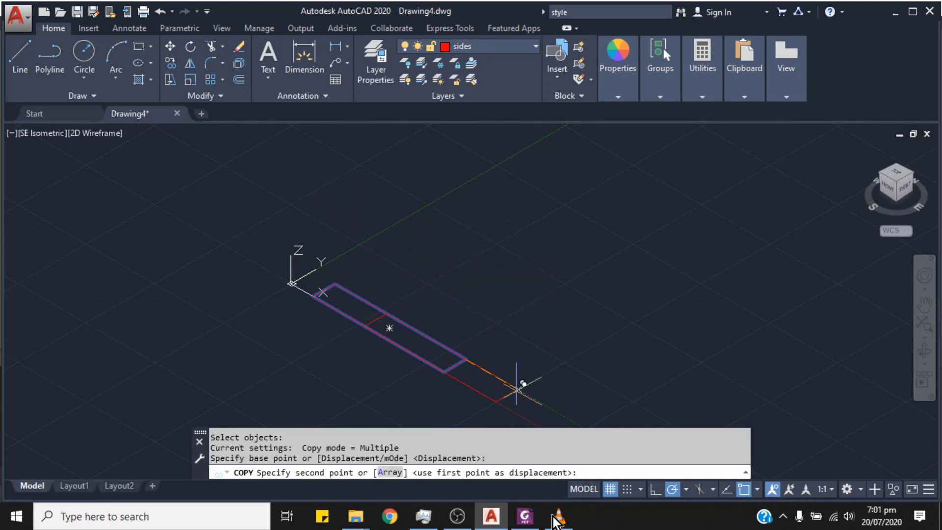
{"action": "left_click", "coordinate": [520, 521]}
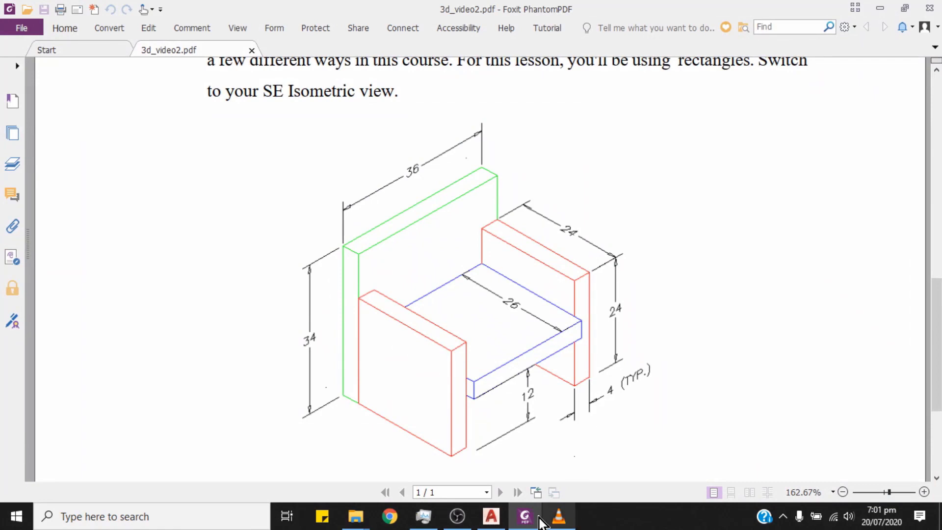
{"action": "left_click", "coordinate": [491, 516]}
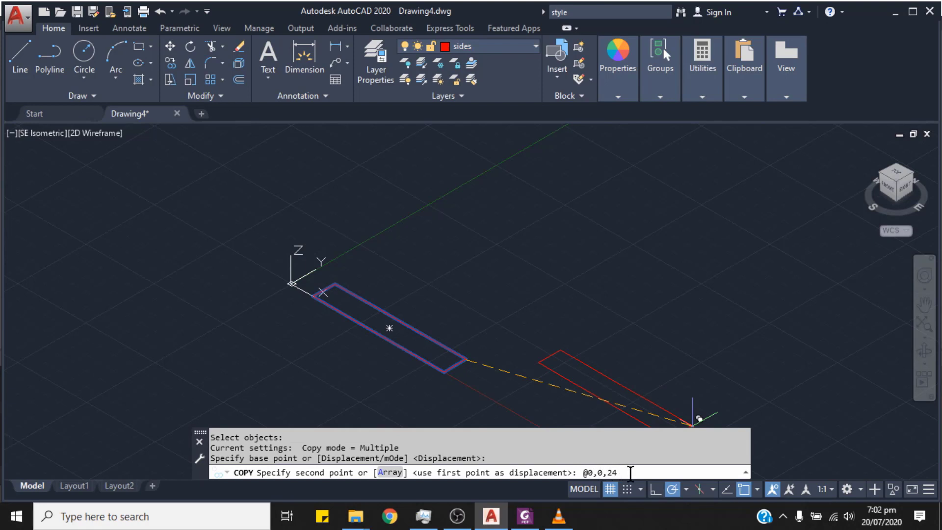
{"action": "key", "text": "Return"}
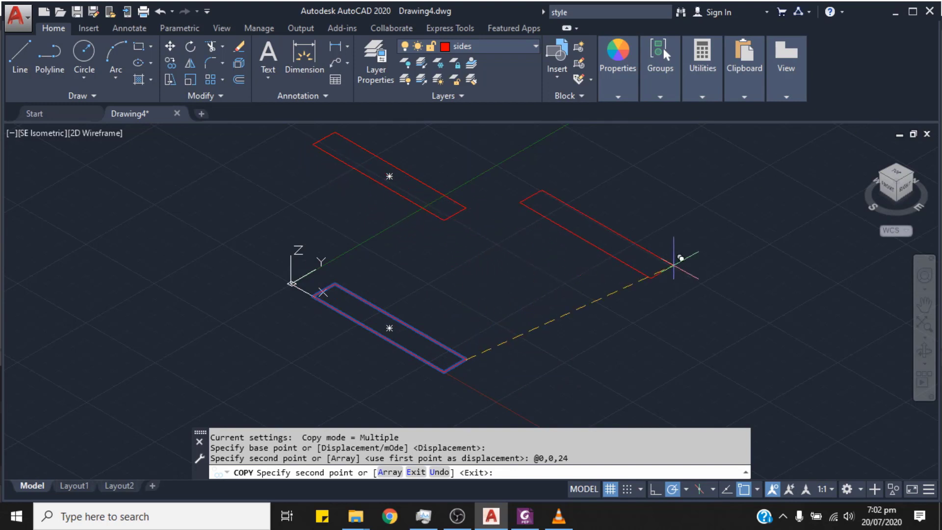
{"action": "key", "text": "Escape"}
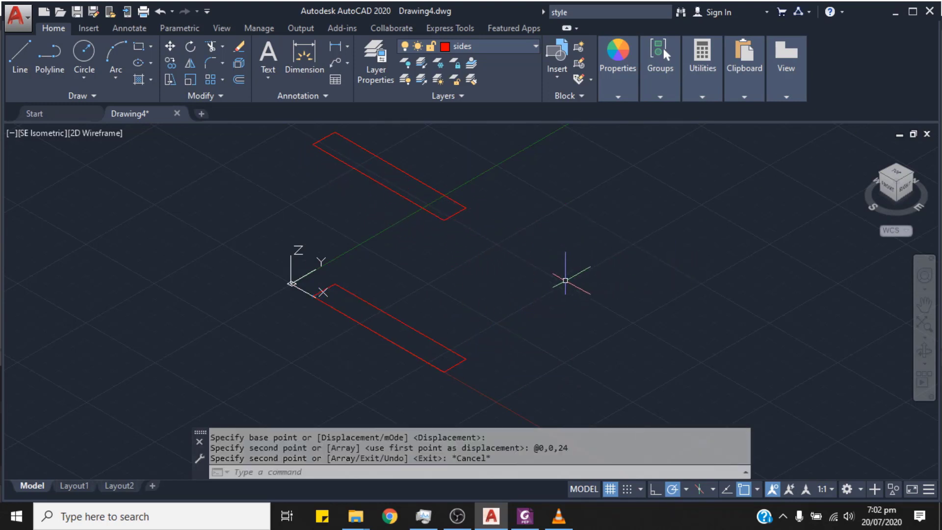
- Connect the side's upper and lower rectangles with vertical lines at the two corners of the end farthest from the back
{"action": "middle_click_drag", "start_coordinate": [437, 257], "coordinate": [520, 266]}
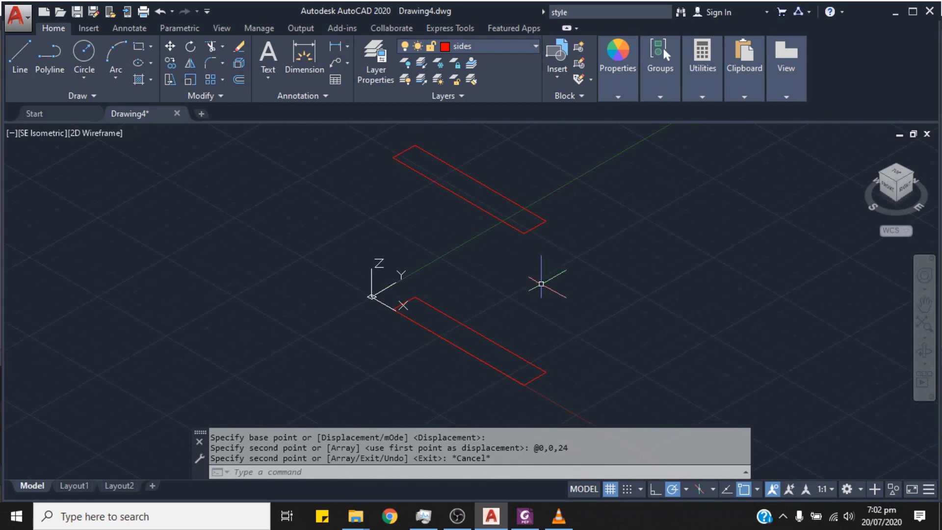
{"action": "type", "text": "L"}
{"action": "key", "text": "Return"}
{"action": "left_click", "coordinate": [524, 233]}
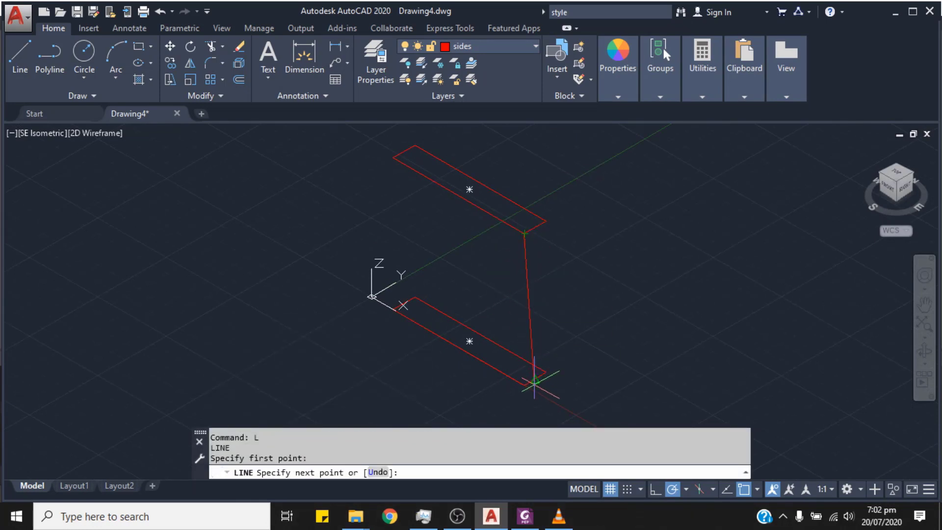
{"action": "left_click", "coordinate": [524, 386]}
{"action": "key", "text": "Escape"}
{"action": "type", "text": "l"}
{"action": "key", "text": "Return"}
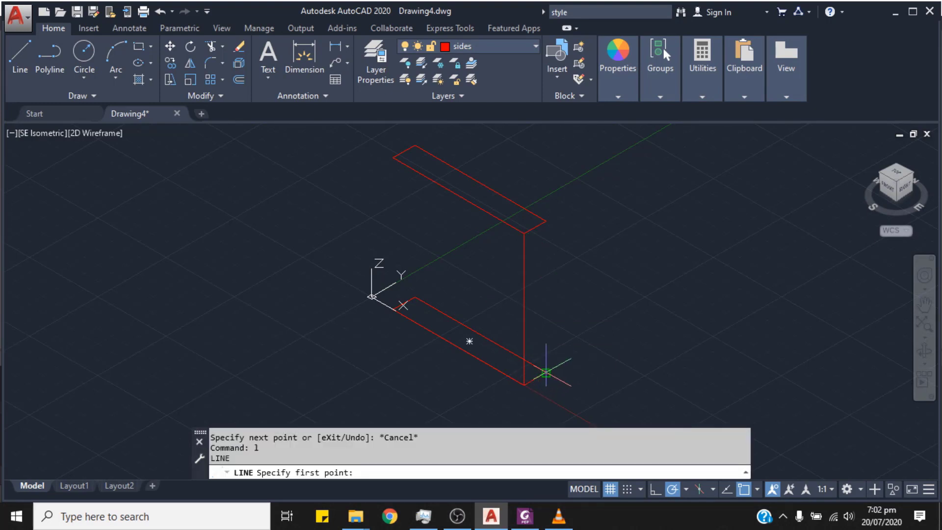
{"action": "left_click", "coordinate": [546, 373]}
{"action": "left_click", "coordinate": [546, 221]}
{"action": "key", "text": "Escape"}
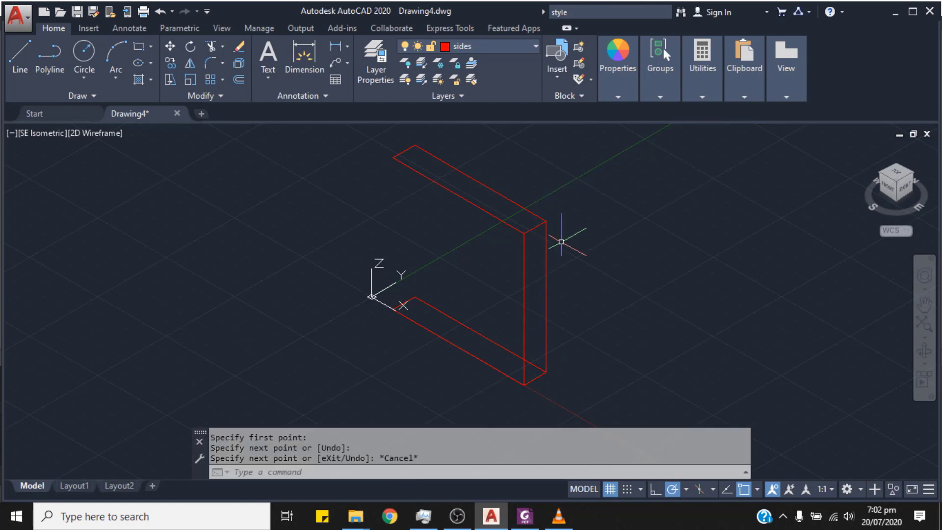
- Connect the side's upper and lower rectangles with vertical lines at the two corners nearest the origin
{"action": "left_click", "coordinate": [27, 58]}
{"action": "left_click", "coordinate": [393, 157]}
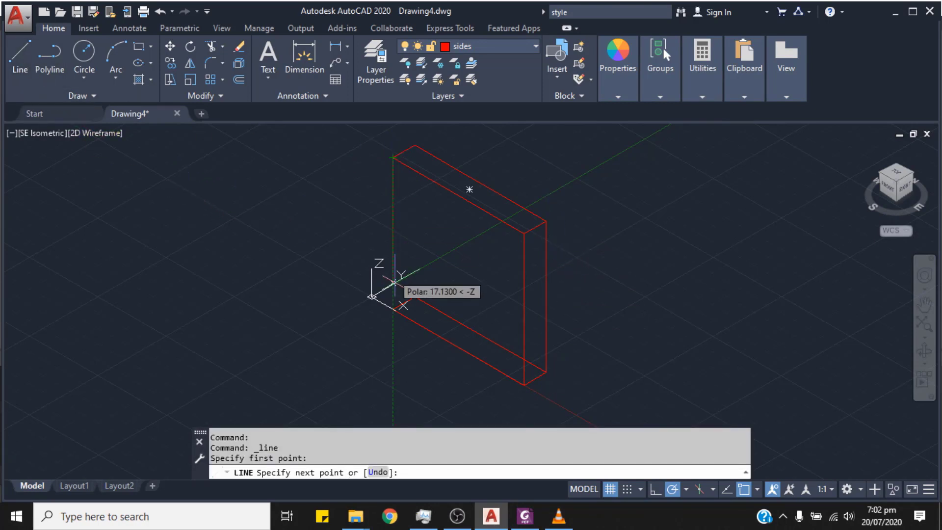
{"action": "left_click", "coordinate": [393, 309]}
{"action": "key", "text": "Escape"}
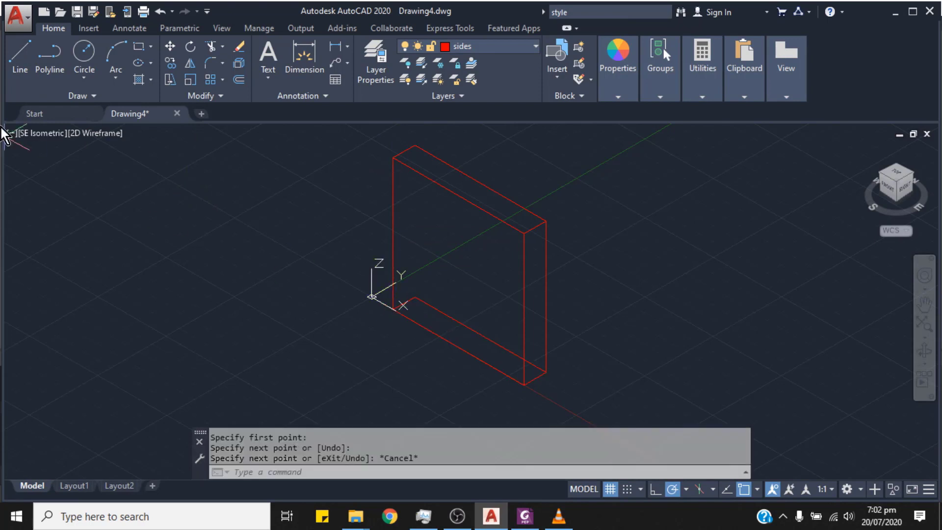
{"action": "left_click", "coordinate": [21, 58]}
{"action": "left_click", "coordinate": [416, 146]}
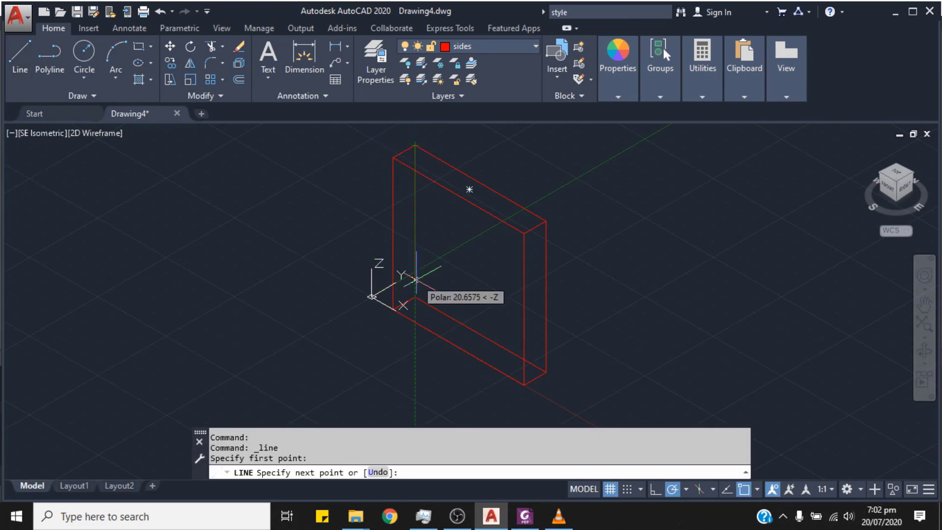
{"action": "left_click", "coordinate": [416, 298]}
{"action": "key", "text": "Escape"}
- Turn the back layer on again while keeping the sides layer current
{"action": "scroll", "coordinate": [469, 341], "scroll_direction": "down", "scroll_amount": 5}
{"action": "middle_click_drag", "start_coordinate": [458, 224], "coordinate": [482, 285]}
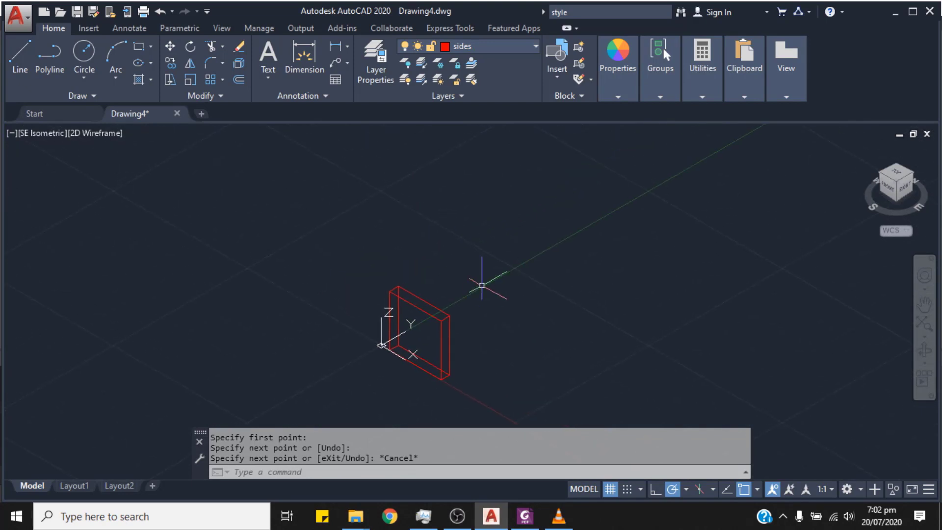
{"action": "left_click", "coordinate": [535, 47]}
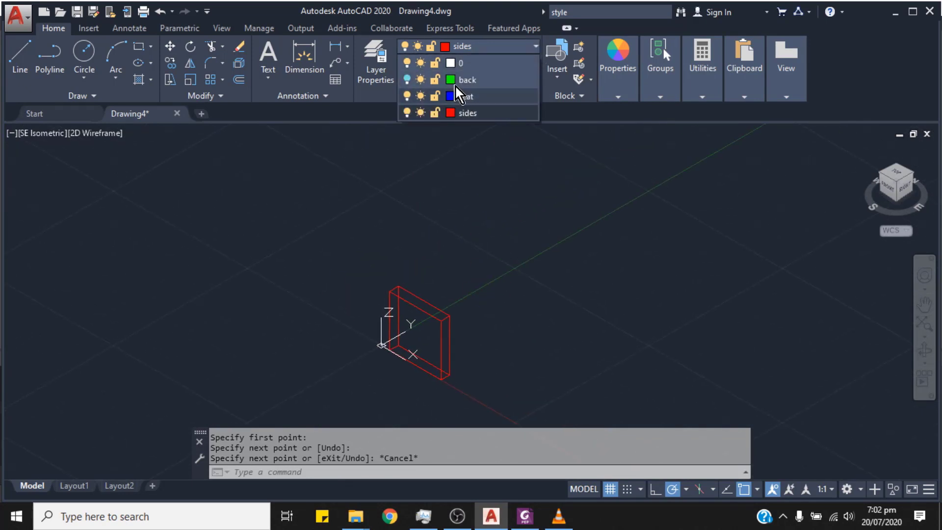
{"action": "left_click", "coordinate": [407, 79]}
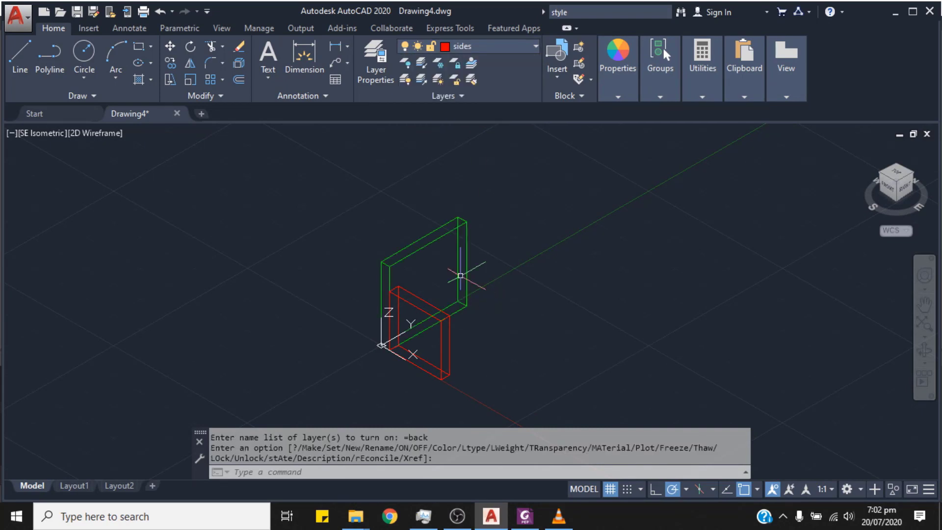
{"action": "scroll", "coordinate": [473, 301], "scroll_direction": "up", "scroll_amount": 4}
{"action": "scroll", "coordinate": [488, 304], "scroll_direction": "down", "scroll_amount": 2}
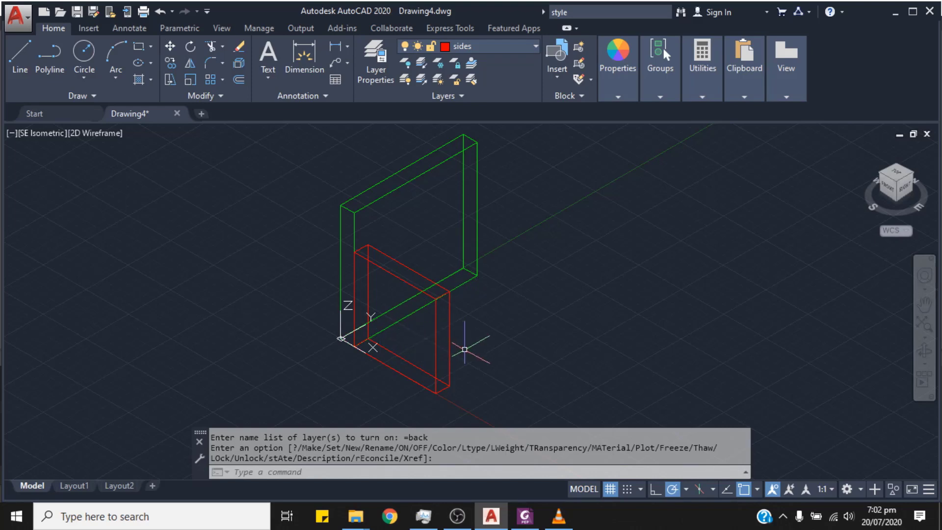
- Examine how the side meets the back by orbiting the model and checking the Top view, and return to SE Isometric
{"action": "left_click", "coordinate": [925, 351]}
{"action": "left_click_drag", "start_coordinate": [647, 329], "coordinate": [526, 344]}
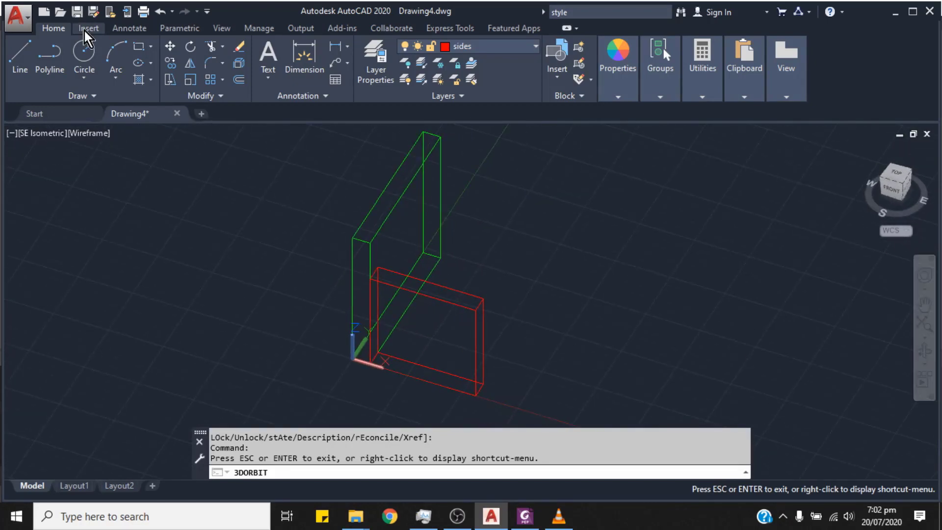
{"action": "left_click", "coordinate": [221, 31]}
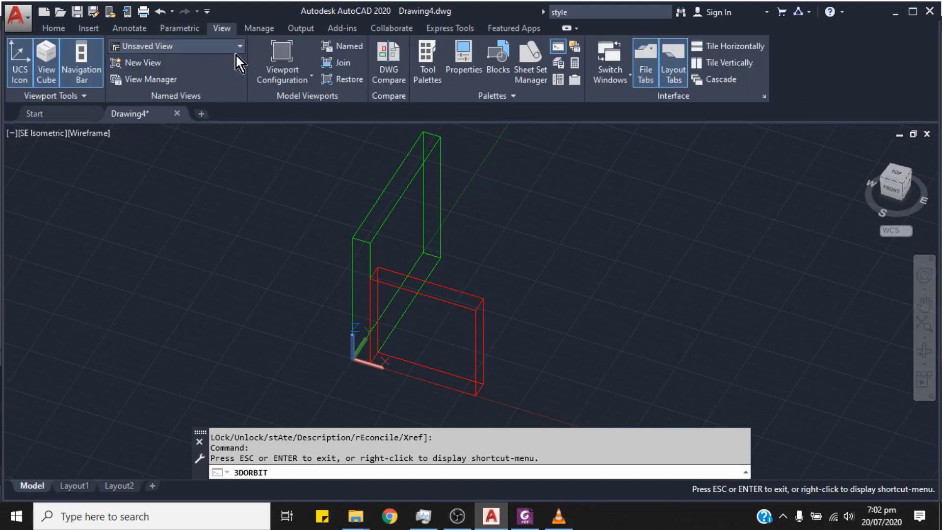
{"action": "left_click", "coordinate": [237, 52]}
{"action": "left_click", "coordinate": [166, 157]}
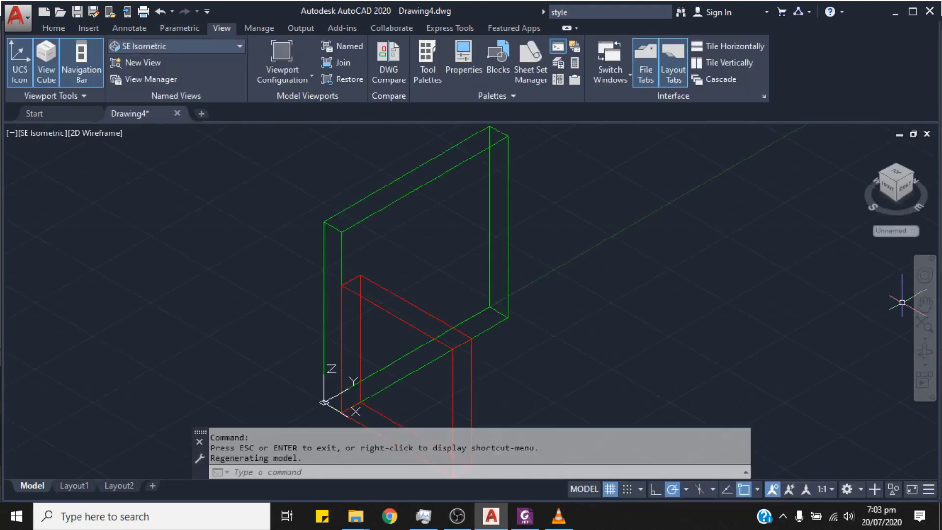
{"action": "left_click", "coordinate": [239, 48]}
{"action": "left_click", "coordinate": [187, 63]}
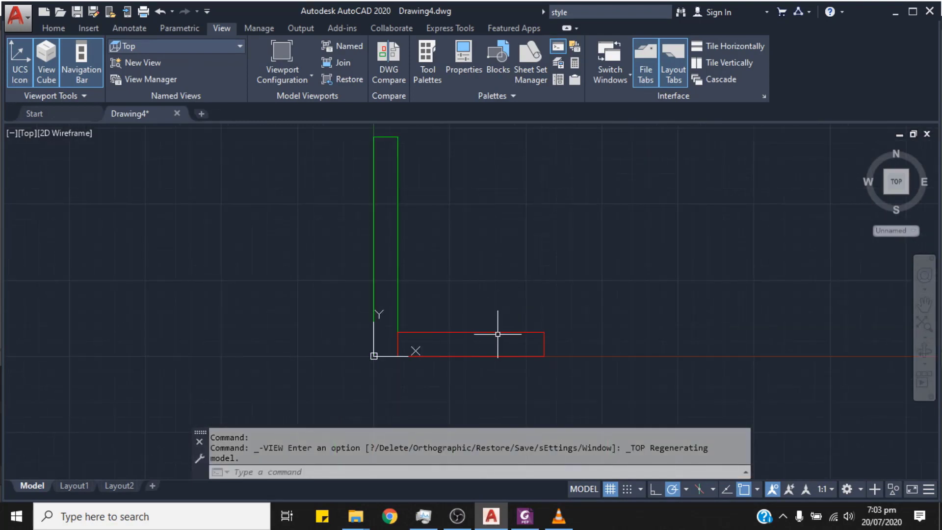
{"action": "left_click", "coordinate": [239, 48]}
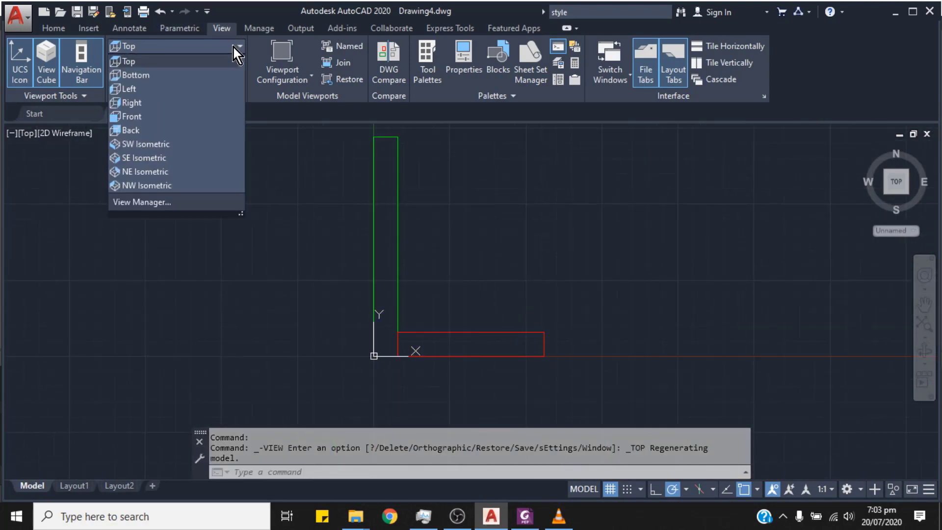
{"action": "left_click", "coordinate": [170, 158]}
- Copy the whole side, both rectangles and four vertical lines, from its inner bottom corner at the back to the back's far front bottom corner
{"action": "scroll", "coordinate": [559, 299], "scroll_direction": "down", "scroll_amount": 3}
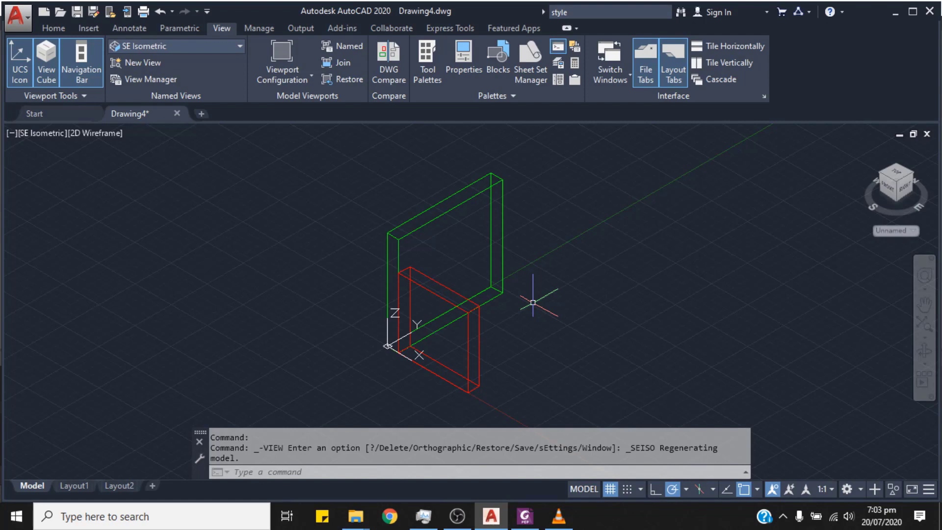
{"action": "middle_click_drag", "start_coordinate": [526, 316], "coordinate": [469, 315]}
{"action": "scroll", "coordinate": [416, 314], "scroll_direction": "up", "scroll_amount": 2}
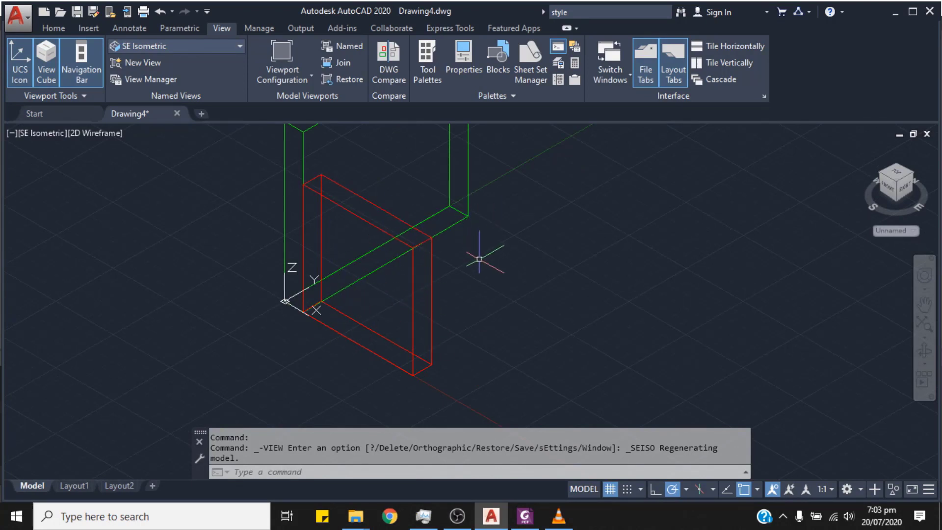
{"action": "middle_click_drag", "start_coordinate": [480, 261], "coordinate": [537, 285]}
{"action": "type", "text": "cp"}
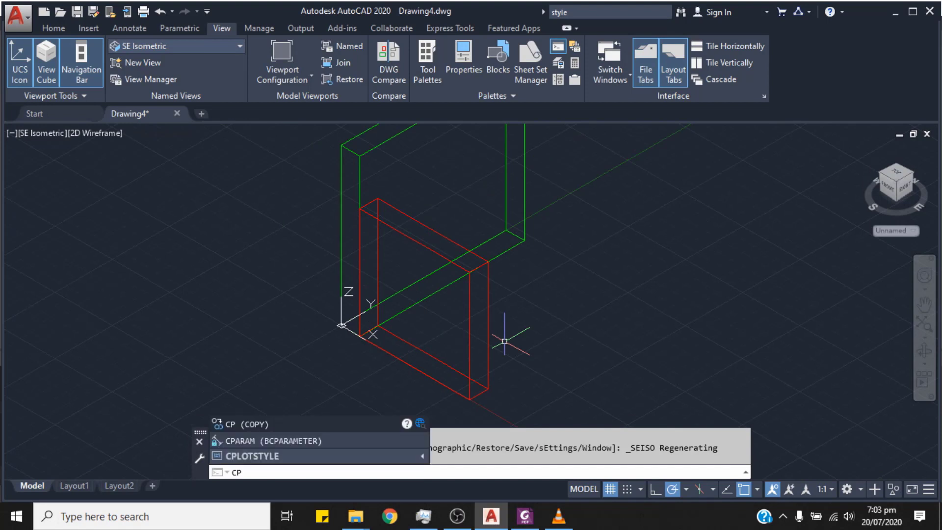
{"action": "key", "text": "Return"}
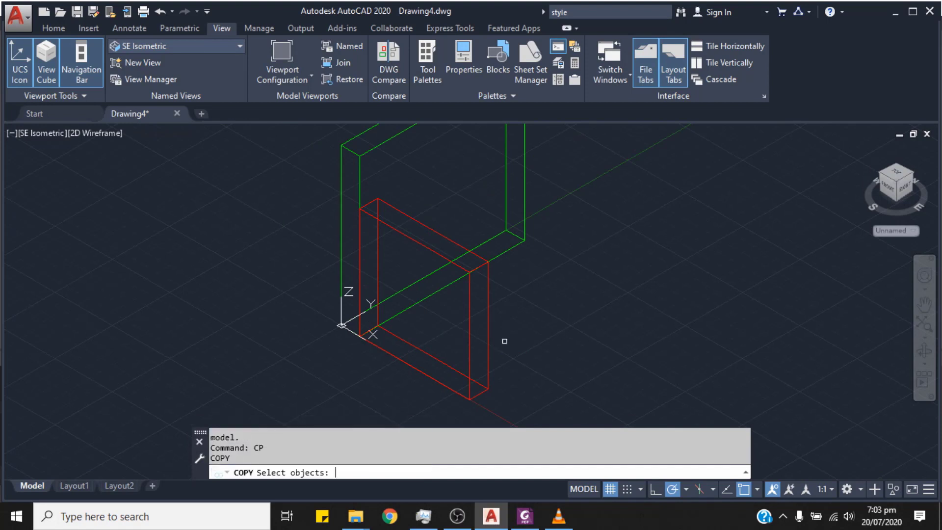
{"action": "left_click", "coordinate": [470, 354]}
{"action": "left_click", "coordinate": [489, 343]}
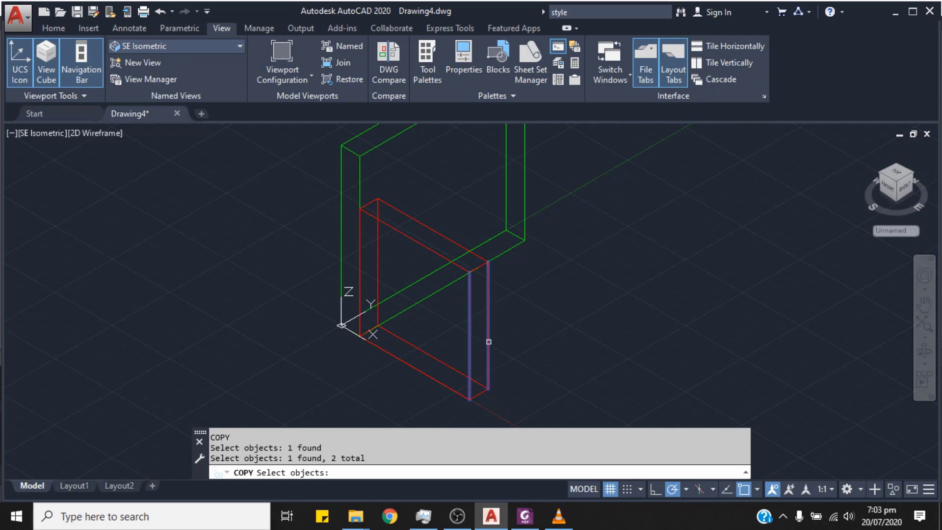
{"action": "left_click", "coordinate": [484, 389]}
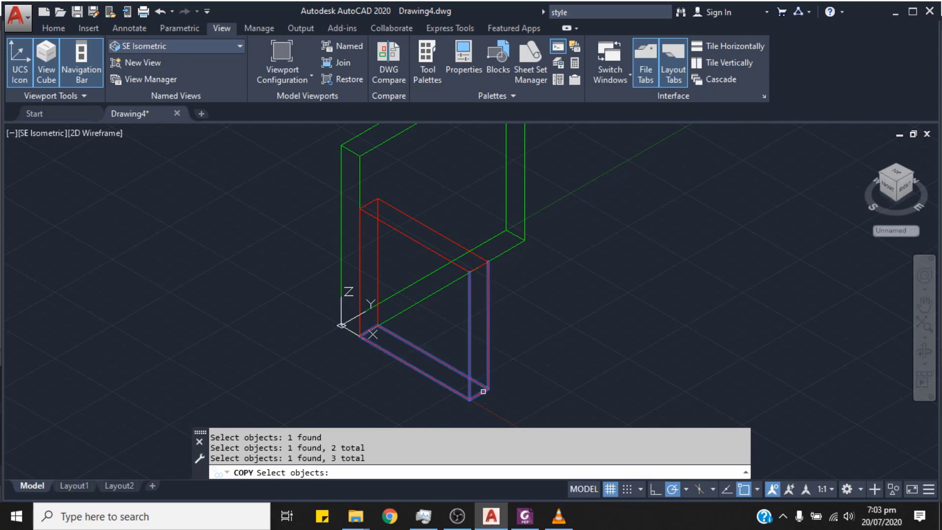
{"action": "left_click", "coordinate": [433, 253]}
{"action": "left_click", "coordinate": [378, 260]}
{"action": "left_click", "coordinate": [362, 266]}
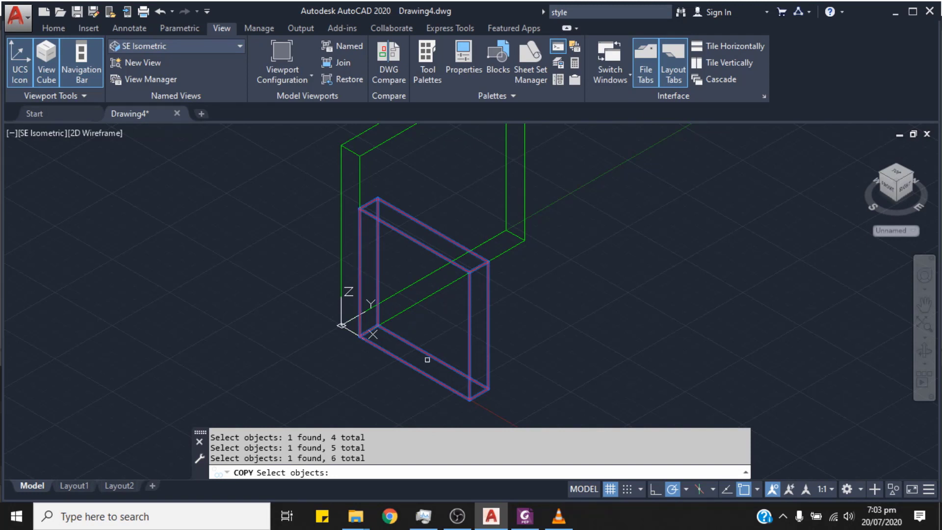
{"action": "key", "text": "Return"}
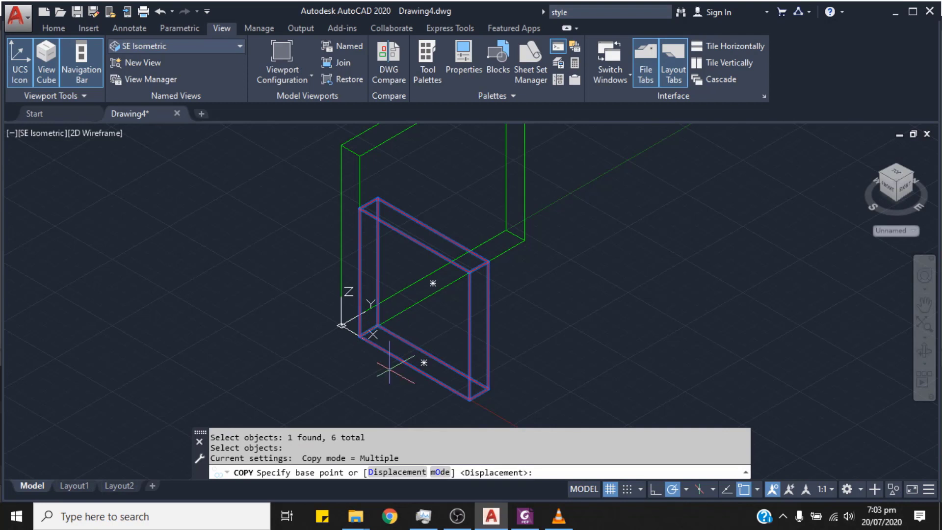
{"action": "scroll", "coordinate": [374, 330], "scroll_direction": "up", "scroll_amount": 8}
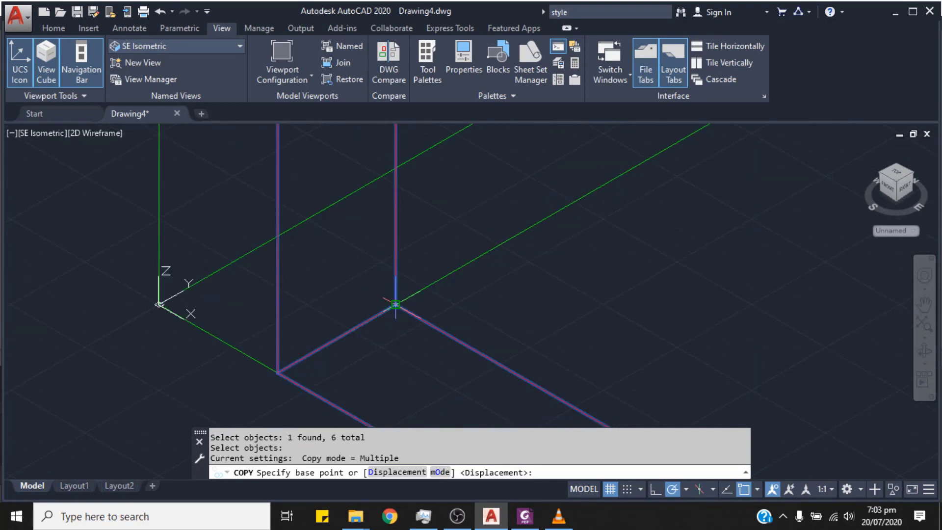
{"action": "left_click", "coordinate": [396, 305]}
{"action": "scroll", "coordinate": [396, 304], "scroll_direction": "down", "scroll_amount": 5}
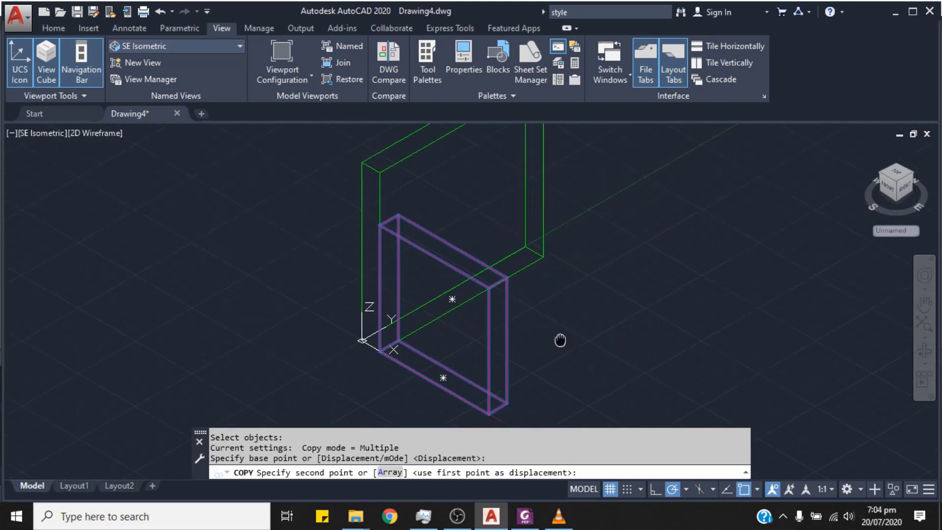
{"action": "scroll", "coordinate": [562, 301], "scroll_direction": "up", "scroll_amount": 2}
{"action": "scroll", "coordinate": [540, 294], "scroll_direction": "up", "scroll_amount": 3}
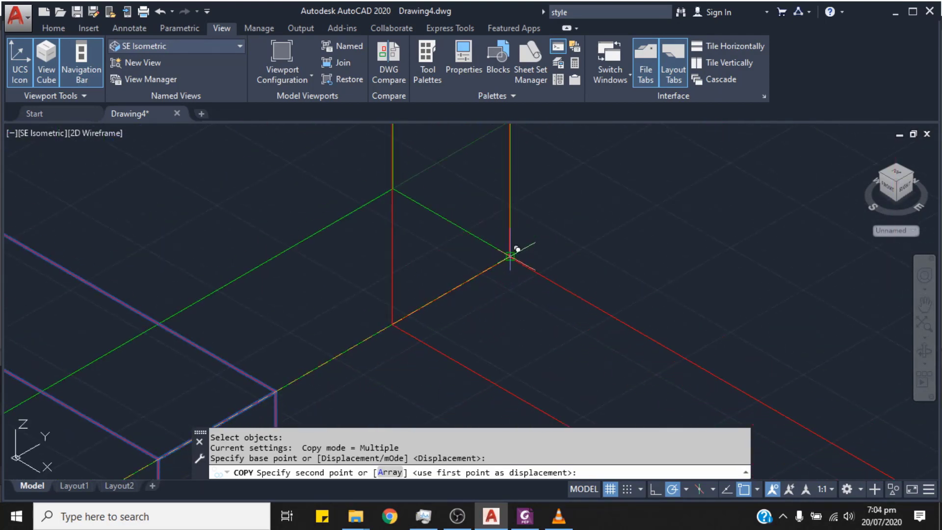
{"action": "left_click", "coordinate": [511, 255]}
{"action": "scroll", "coordinate": [513, 285], "scroll_direction": "down", "scroll_amount": 5}
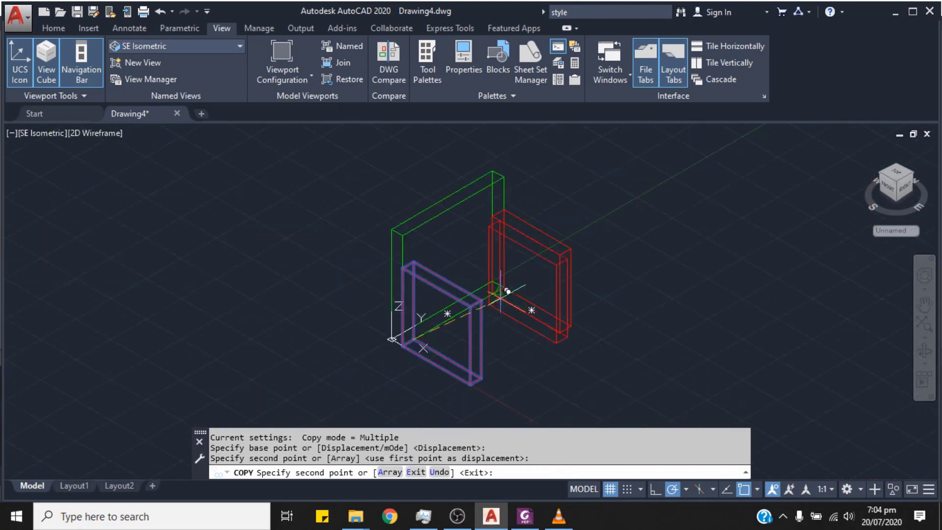
{"action": "key", "text": "Escape"}
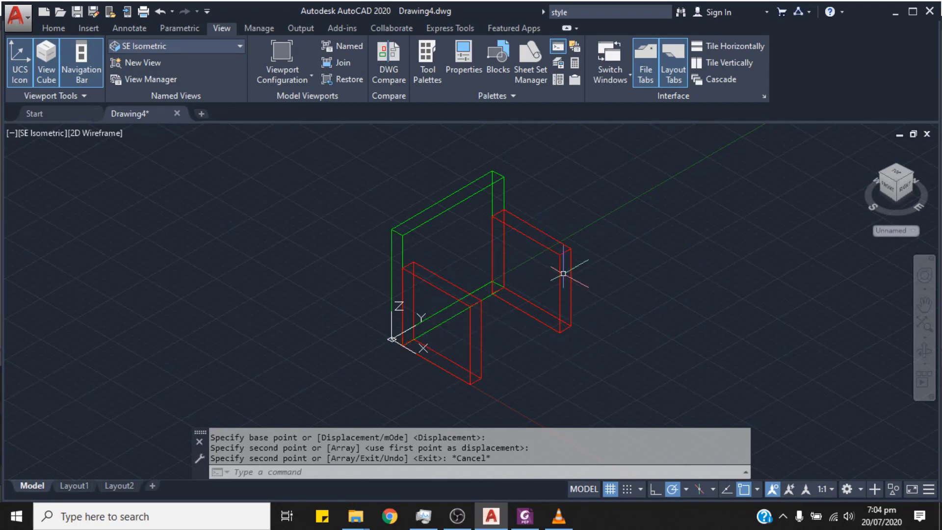
- Check both sides' alignment with the back in the Top view, SE Isometric view and a 3D orbit
{"action": "left_click", "coordinate": [241, 46]}
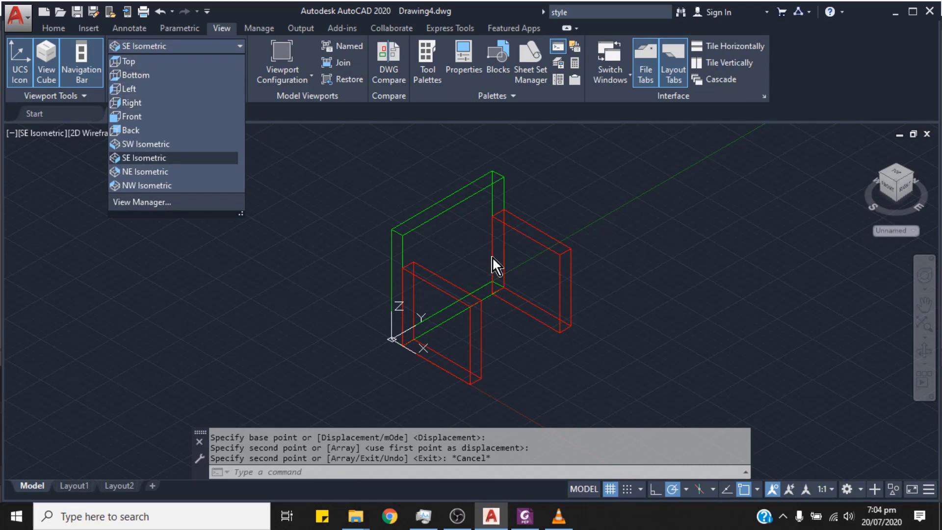
{"action": "left_click", "coordinate": [147, 62]}
{"action": "scroll", "coordinate": [507, 275], "scroll_direction": "up", "scroll_amount": 2}
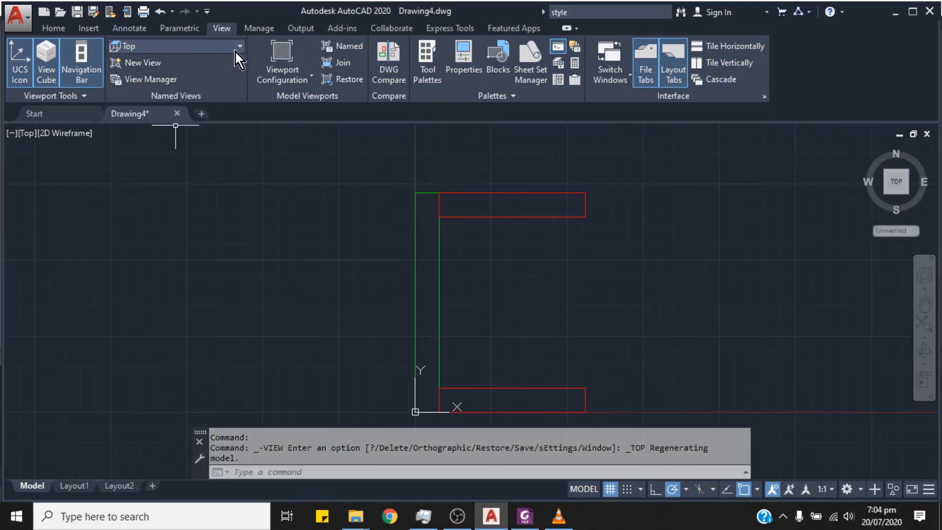
{"action": "left_click", "coordinate": [235, 49]}
{"action": "left_click", "coordinate": [160, 158]}
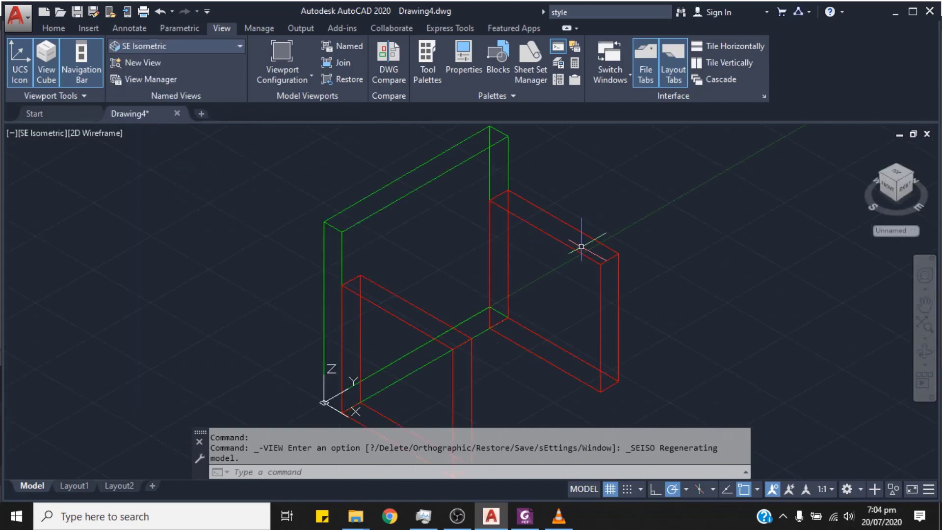
{"action": "left_click", "coordinate": [925, 350]}
{"action": "left_click_drag", "start_coordinate": [753, 363], "coordinate": [560, 302]}
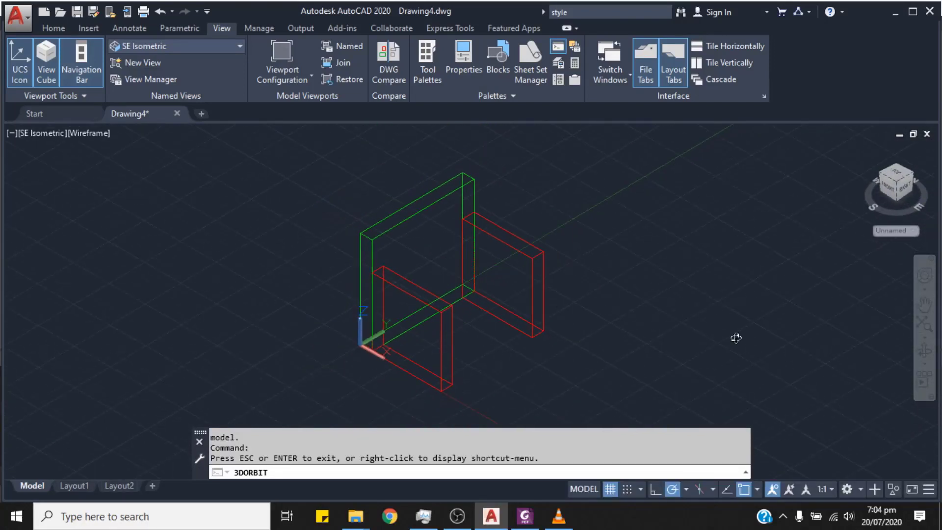
{"action": "key", "text": "Escape"}
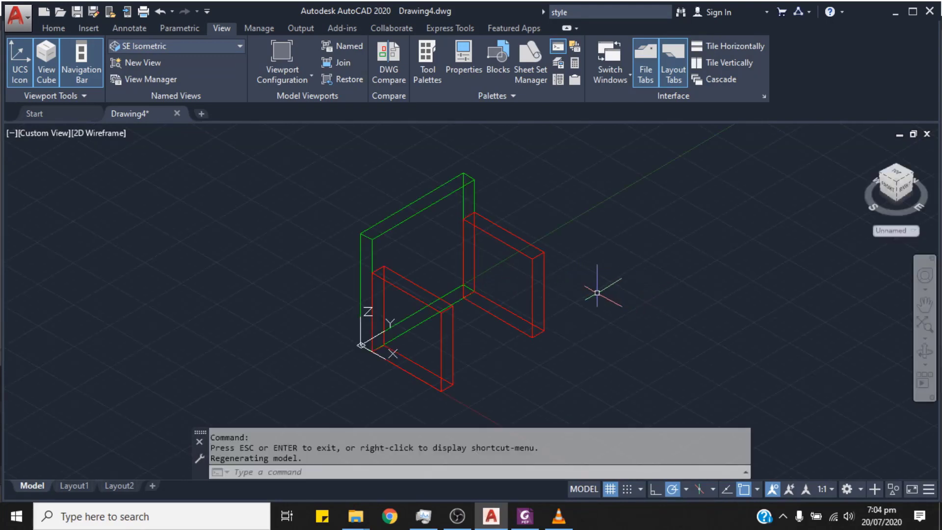
{"action": "left_click", "coordinate": [51, 30]}
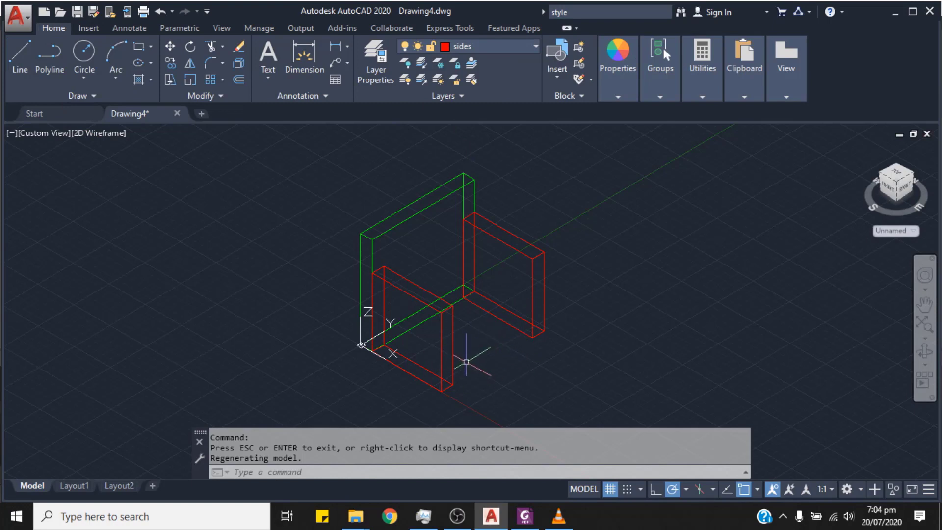
- Make the seat layer current
{"action": "left_click", "coordinate": [536, 45]}
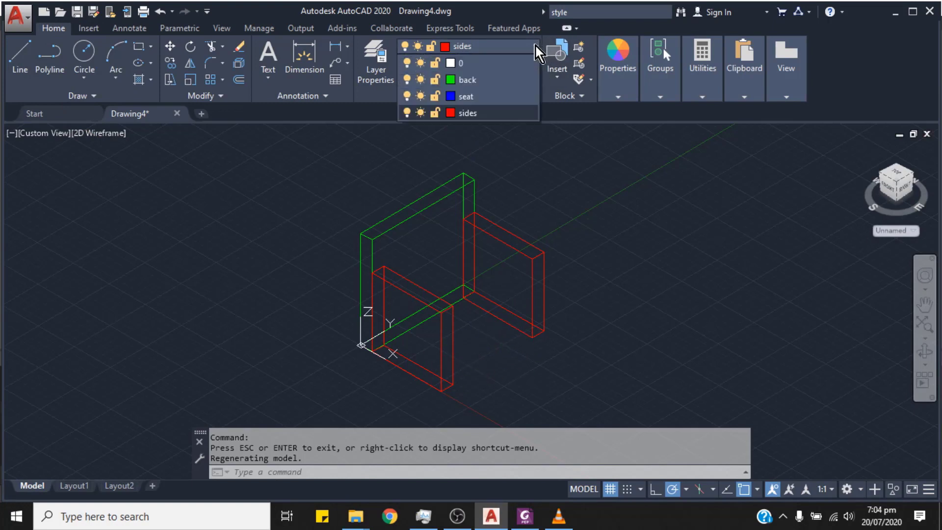
{"action": "left_click", "coordinate": [466, 96]}
{"action": "scroll", "coordinate": [484, 344], "scroll_direction": "down", "scroll_amount": 2}
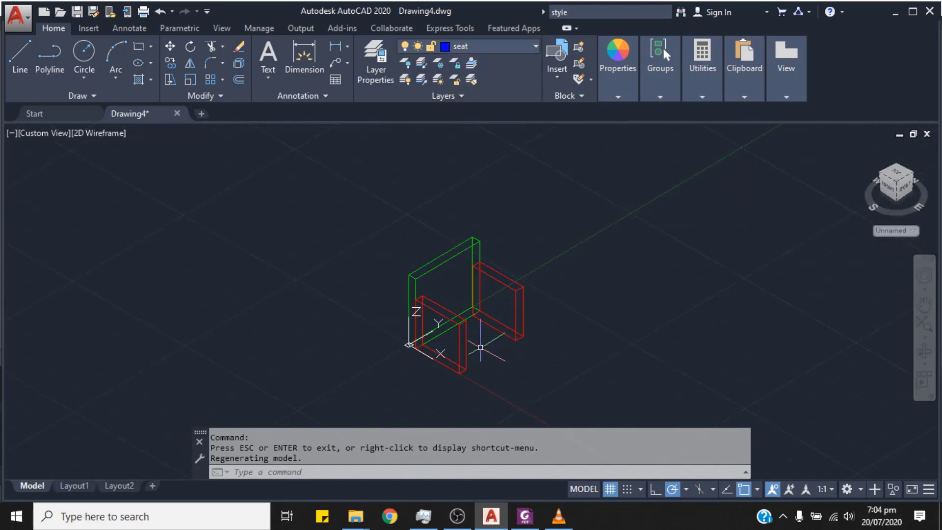
{"action": "scroll", "coordinate": [498, 352], "scroll_direction": "up", "scroll_amount": 2}
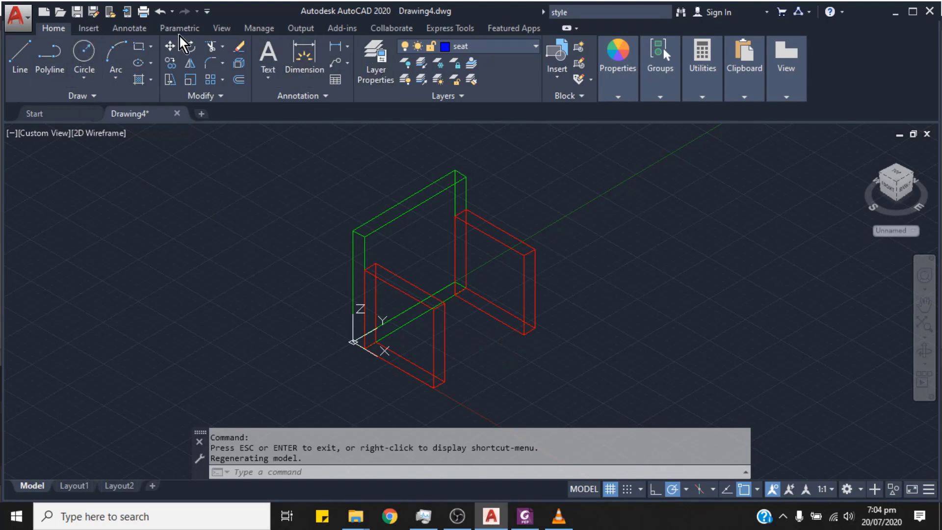
- Set the Top view and check the seat's dimensions in the PDF drawing in Foxit PhantomPDF, then return to AutoCAD
{"action": "left_click", "coordinate": [217, 30]}
{"action": "left_click", "coordinate": [239, 46]}
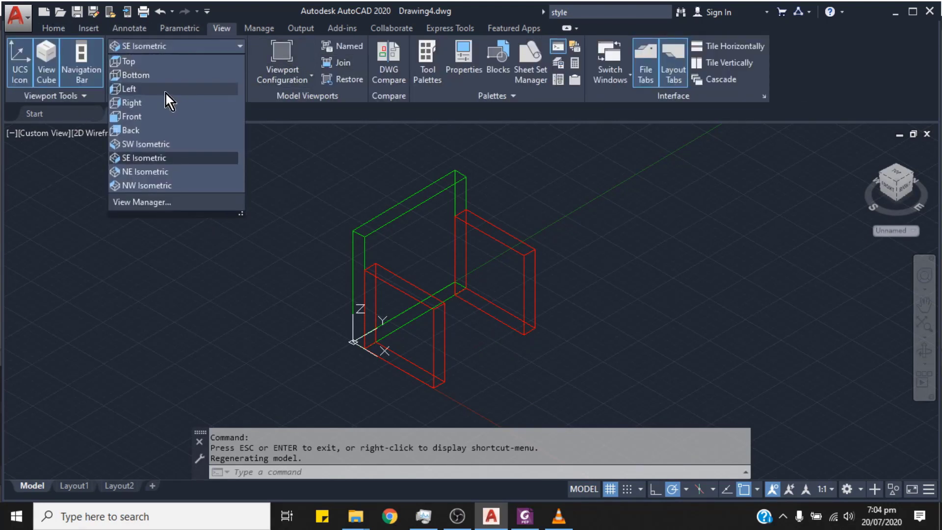
{"action": "left_click", "coordinate": [155, 62]}
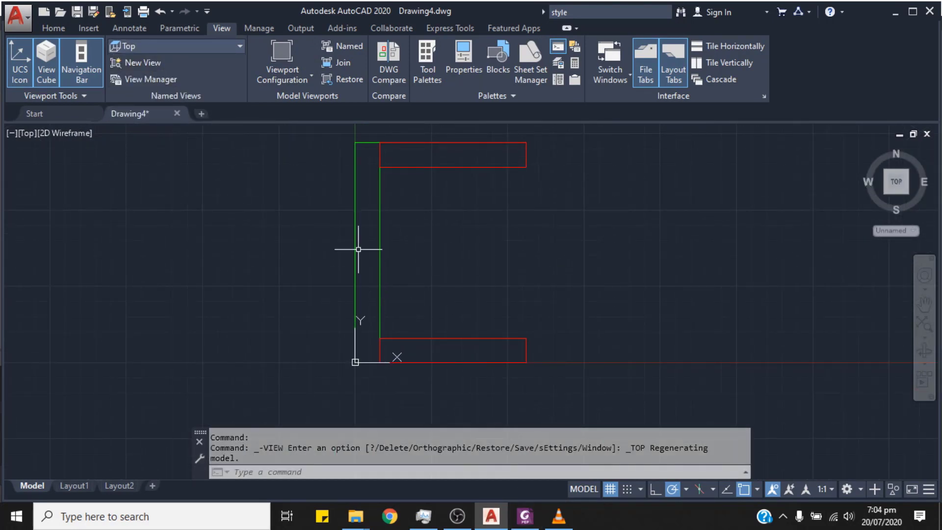
{"action": "left_click", "coordinate": [529, 523]}
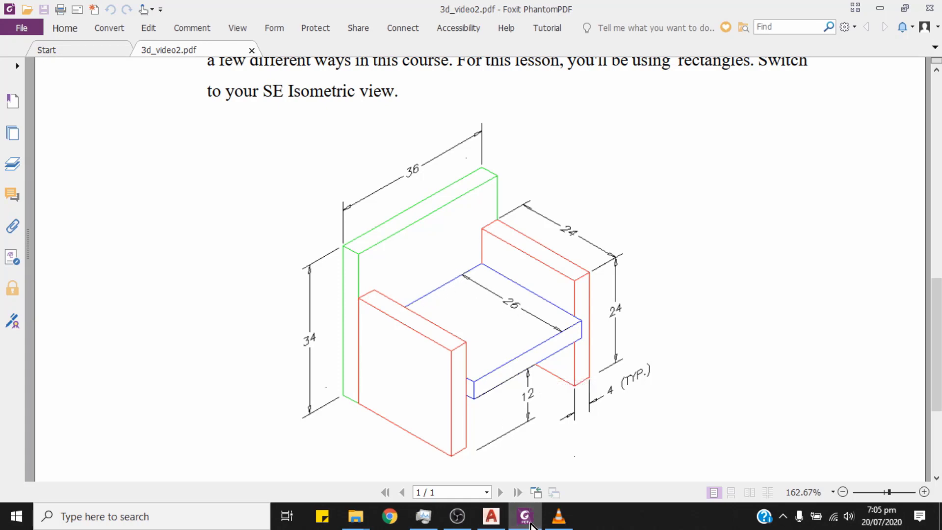
{"action": "left_click", "coordinate": [491, 516]}
{"action": "type", "text": "rec"}
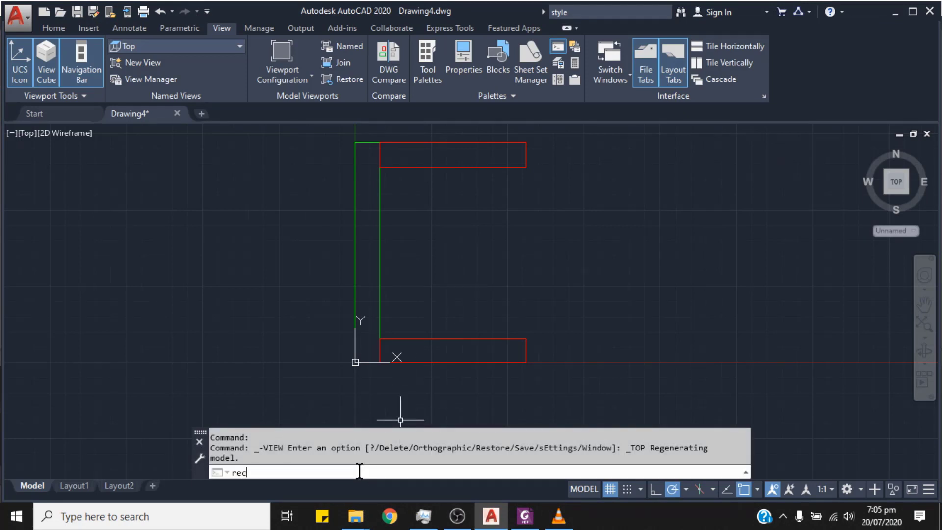
{"action": "key", "text": "Return"}
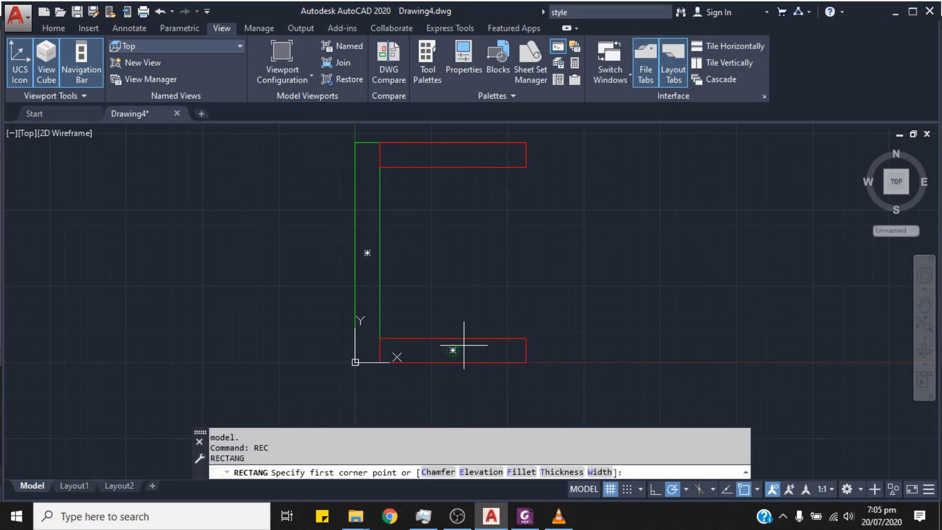
{"action": "scroll", "coordinate": [407, 321], "scroll_direction": "up", "scroll_amount": 2}
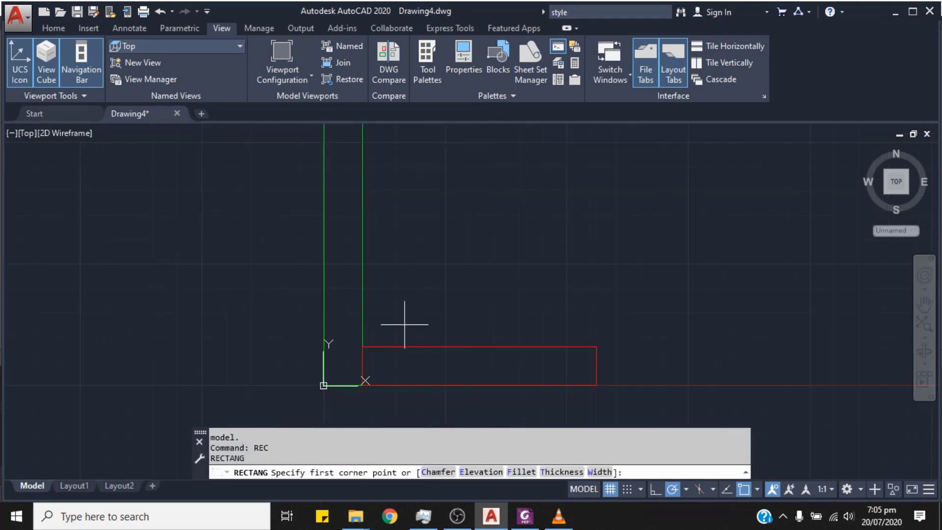
{"action": "left_click", "coordinate": [363, 347]}
{"action": "scroll", "coordinate": [509, 252], "scroll_direction": "down", "scroll_amount": 1}
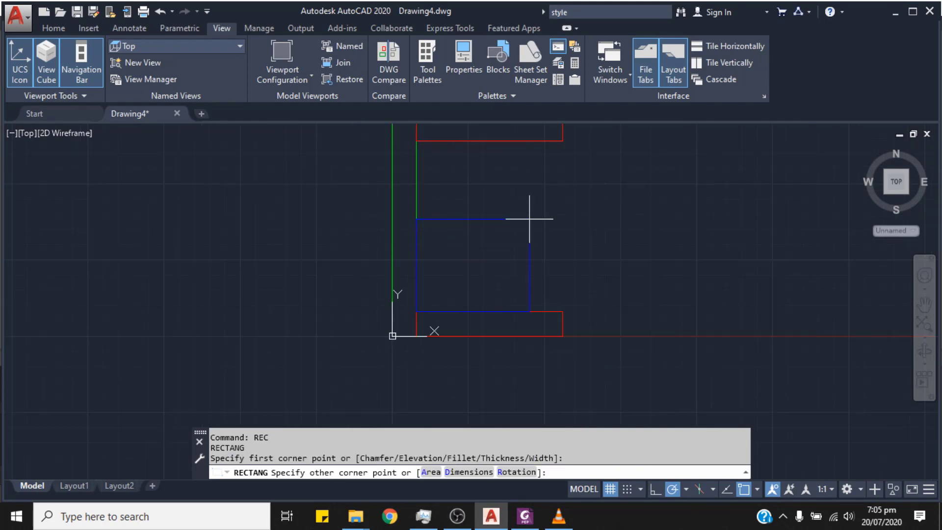
{"action": "type", "text": "@26,28"}
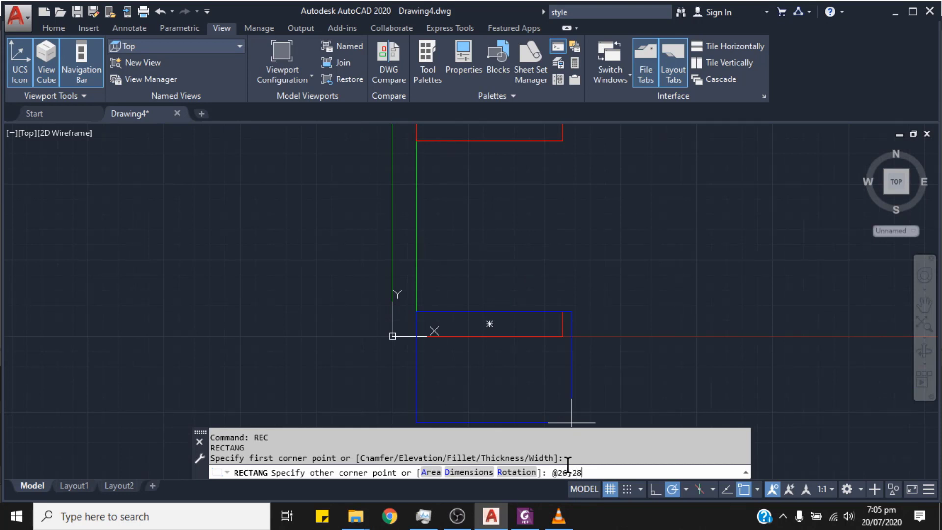
{"action": "left_click", "coordinate": [525, 516]}
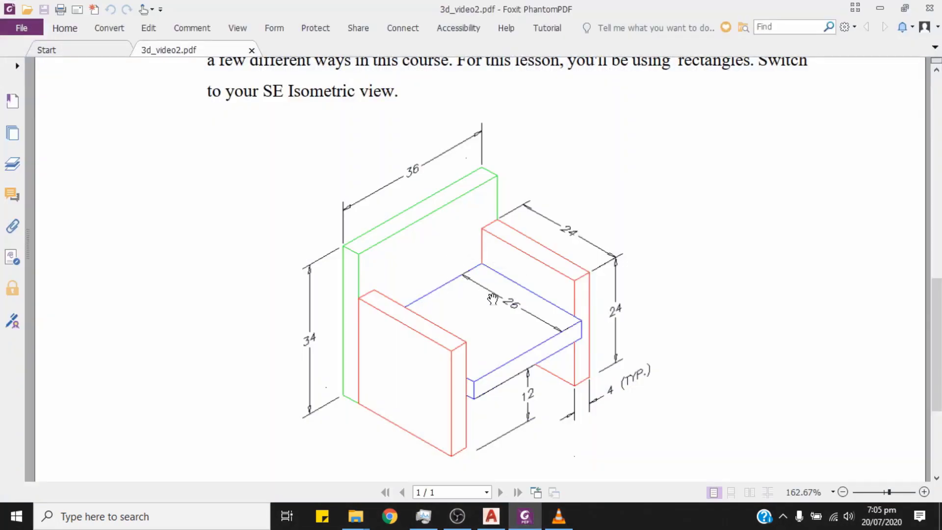
{"action": "left_click", "coordinate": [881, 8]}
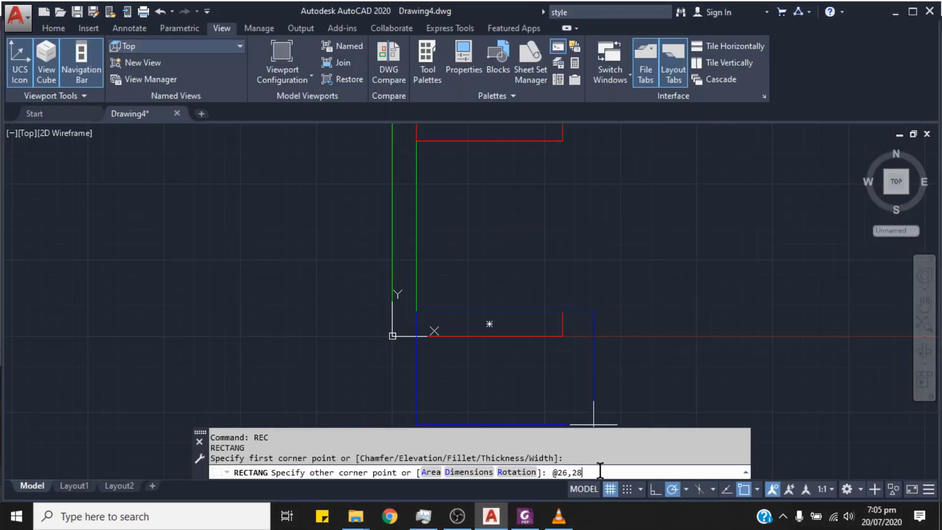
{"action": "key", "text": "Return"}
{"action": "middle_click_drag", "start_coordinate": [633, 213], "coordinate": [625, 270]}
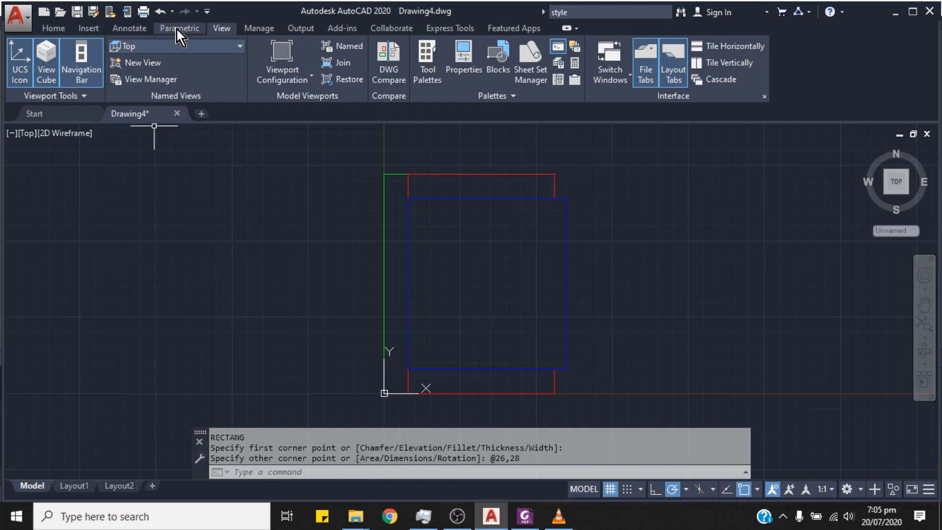
- Return to the SE Isometric view and check the seat rectangle's position between the two sides
{"action": "left_click", "coordinate": [240, 47]}
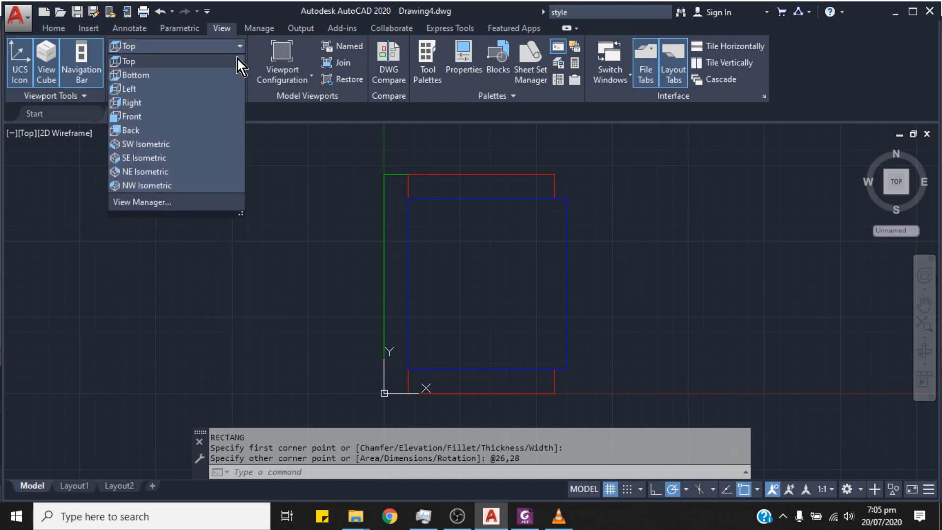
{"action": "left_click", "coordinate": [169, 155]}
{"action": "middle_click_drag", "start_coordinate": [583, 364], "coordinate": [542, 317]}
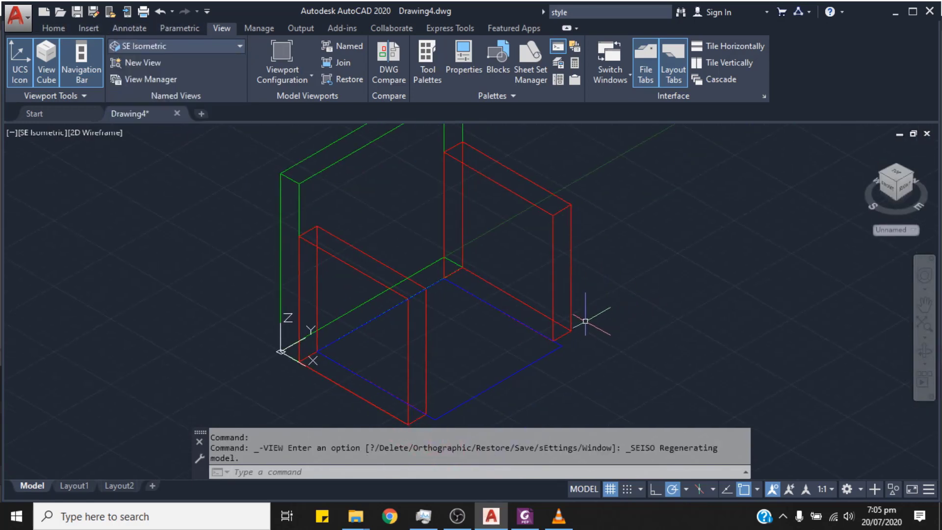
{"action": "scroll", "coordinate": [558, 325], "scroll_direction": "down", "scroll_amount": 2}
{"action": "scroll", "coordinate": [521, 377], "scroll_direction": "up", "scroll_amount": 2}
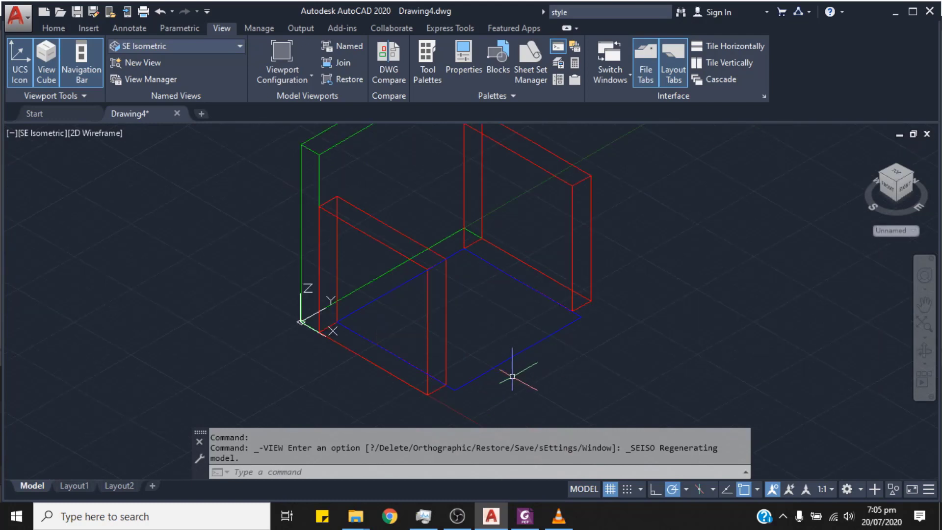
{"action": "scroll", "coordinate": [525, 348], "scroll_direction": "down", "scroll_amount": 3}
{"action": "scroll", "coordinate": [513, 346], "scroll_direction": "up", "scroll_amount": 2}
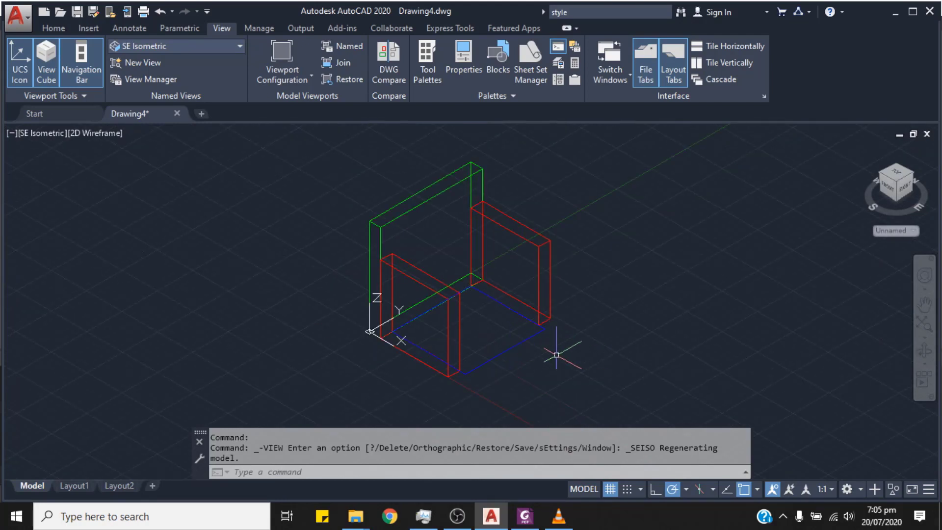
- Turn off the back and sides layers so only the seat geometry is displayed
{"action": "left_click", "coordinate": [54, 29]}
{"action": "left_click", "coordinate": [535, 47]}
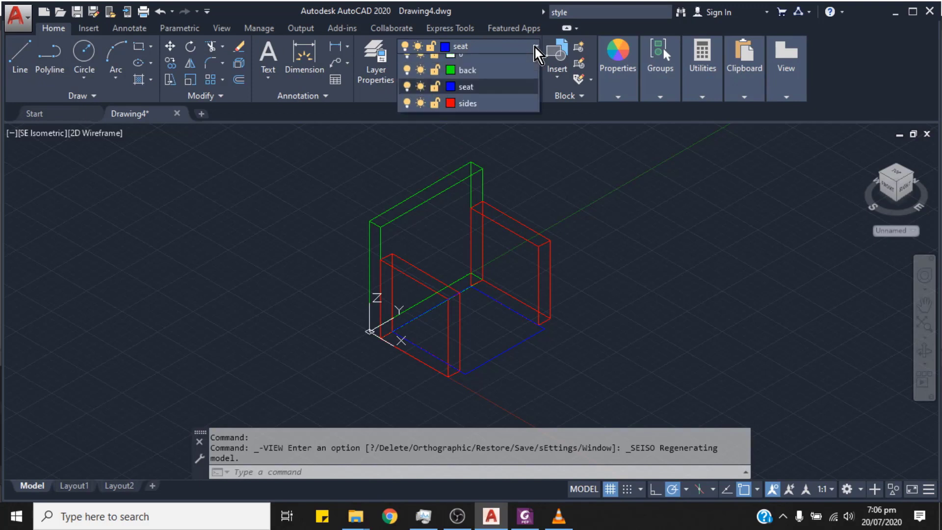
{"action": "left_click", "coordinate": [407, 79]}
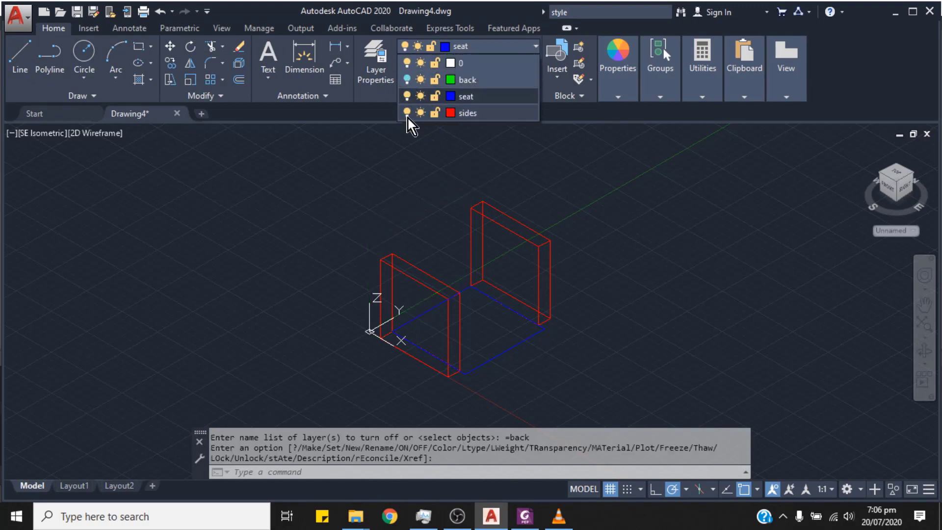
{"action": "left_click", "coordinate": [408, 112]}
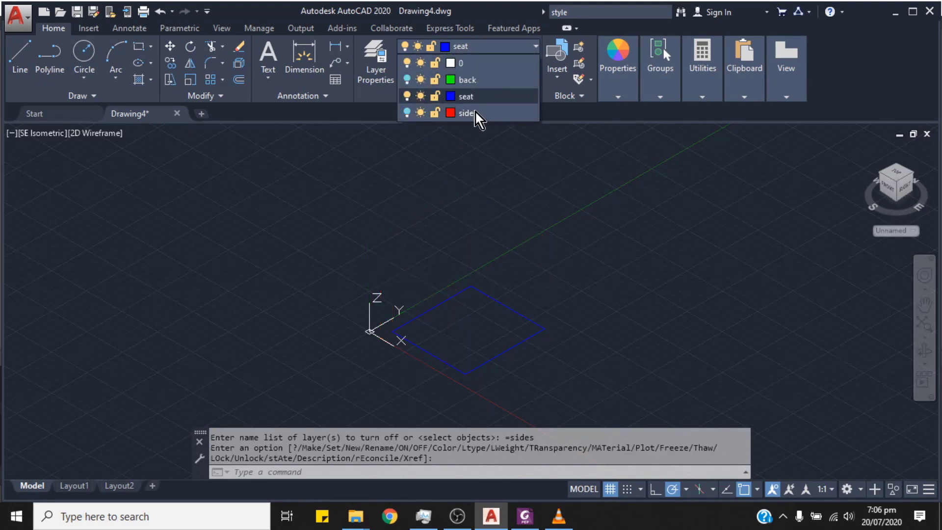
- Copy the seat rectangle straight up by @0,0,4, using its far front corner as the base point
{"action": "scroll", "coordinate": [523, 345], "scroll_direction": "up", "scroll_amount": 2}
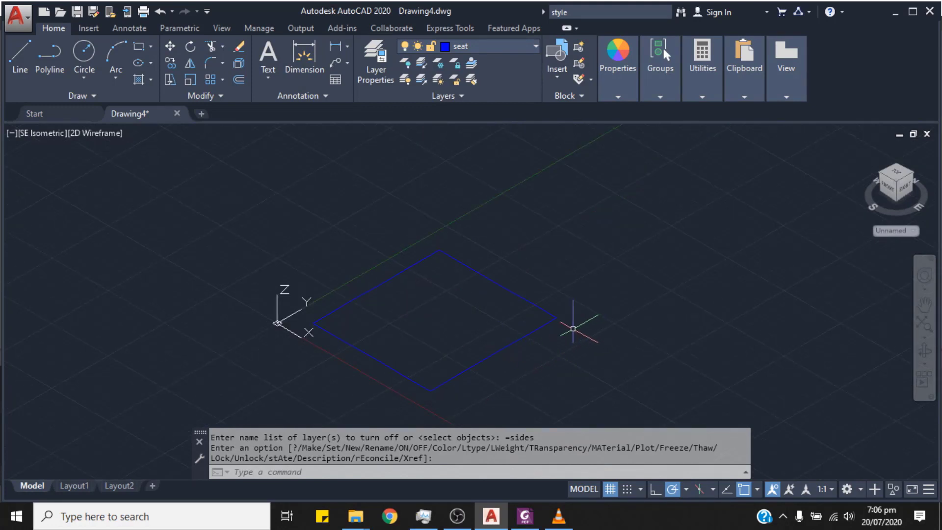
{"action": "left_click", "coordinate": [524, 469]}
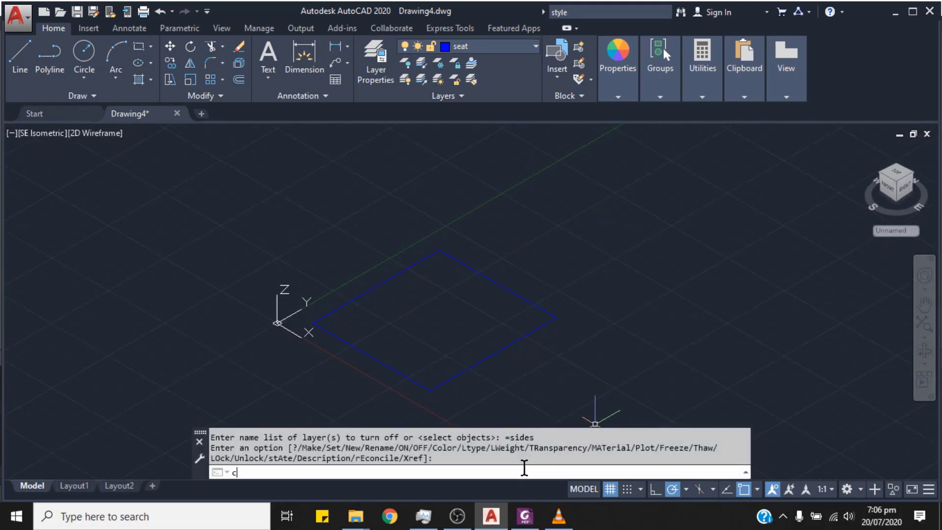
{"action": "key", "text": "Return"}
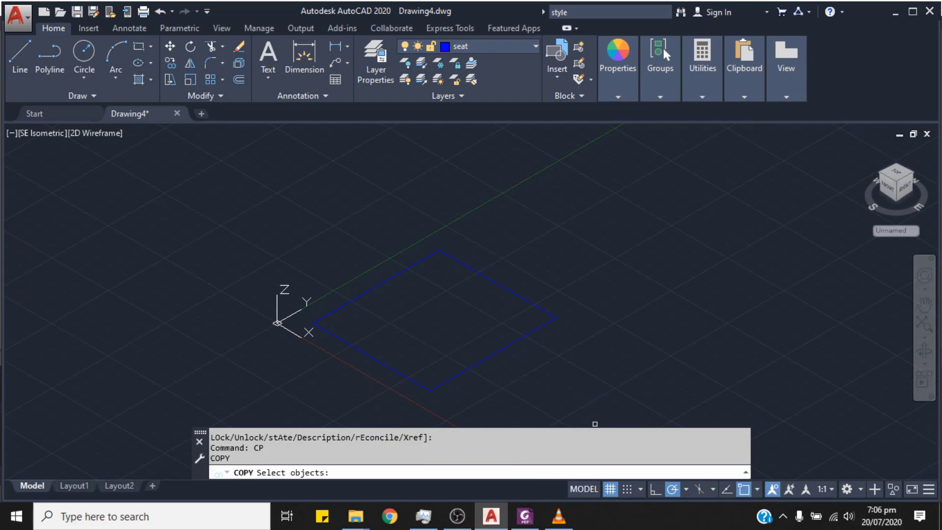
{"action": "left_click", "coordinate": [477, 363]}
{"action": "key", "text": "Return"}
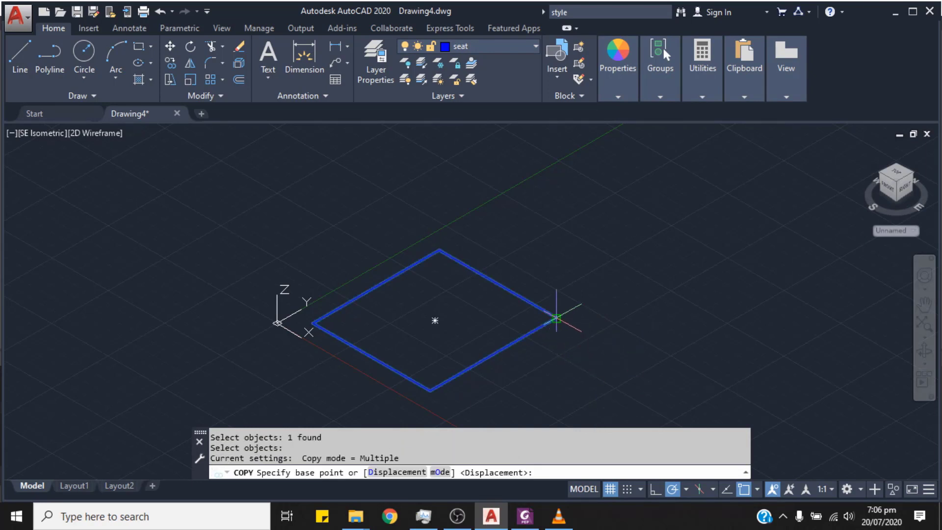
{"action": "left_click", "coordinate": [557, 318]}
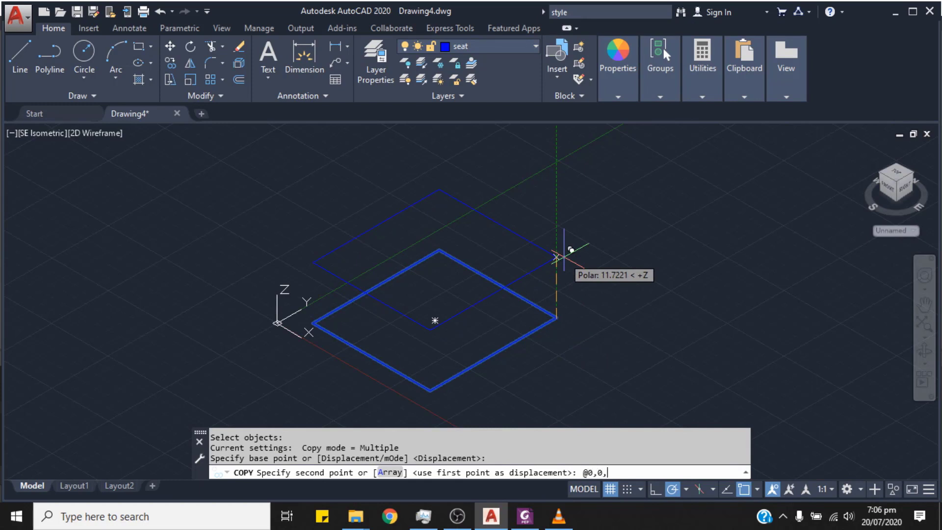
{"action": "type", "text": "@0,0,4"}
{"action": "key", "text": "Return"}
{"action": "key", "text": "Escape"}
{"action": "middle_click_drag", "start_coordinate": [530, 380], "coordinate": [562, 351]}
- Draw vertical lines joining the upper and lower seat rectangles at the two back corners
{"action": "left_click", "coordinate": [23, 58]}
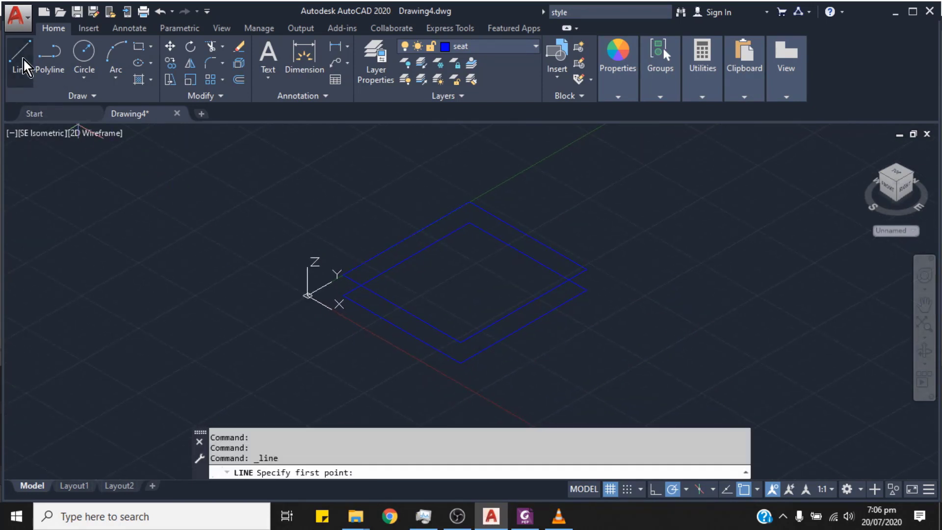
{"action": "left_click", "coordinate": [470, 202]}
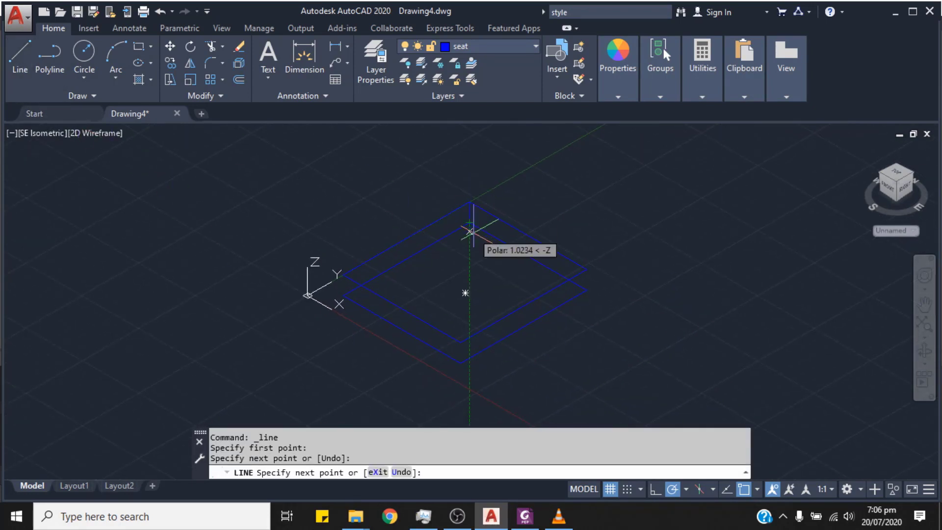
{"action": "key", "text": "Return"}
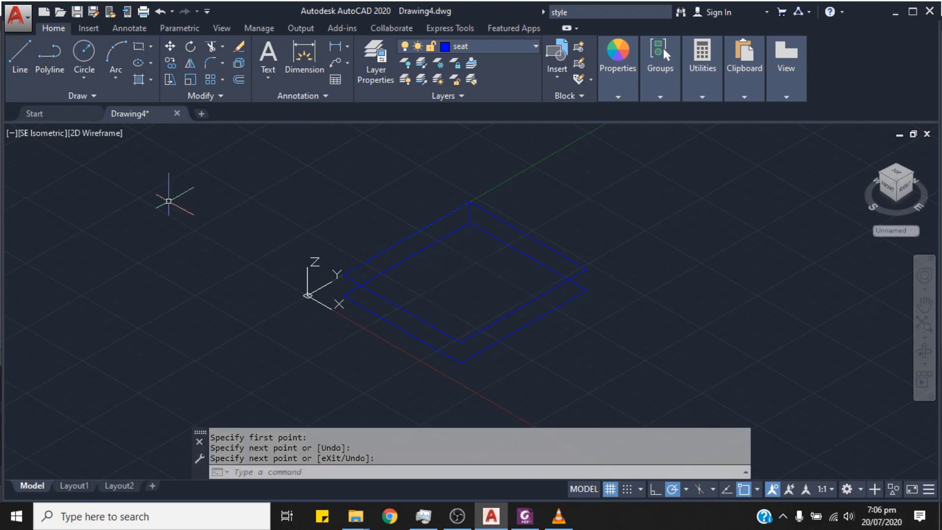
{"action": "left_click", "coordinate": [27, 66]}
{"action": "left_click", "coordinate": [343, 295]}
{"action": "key", "text": "Return"}
- Draw vertical lines joining the upper and lower seat rectangles at the two front corners
{"action": "left_click", "coordinate": [20, 56]}
{"action": "left_click", "coordinate": [461, 342]}
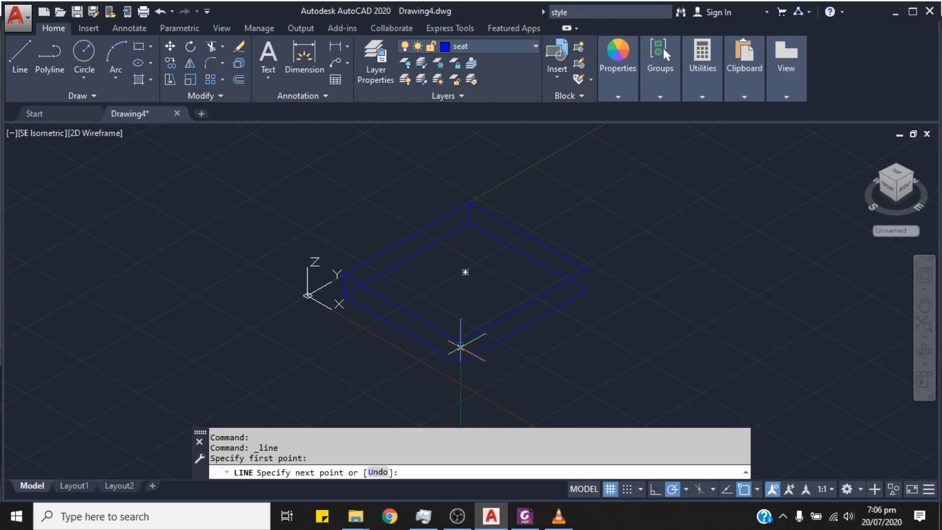
{"action": "left_click", "coordinate": [461, 362]}
{"action": "key", "text": "Return"}
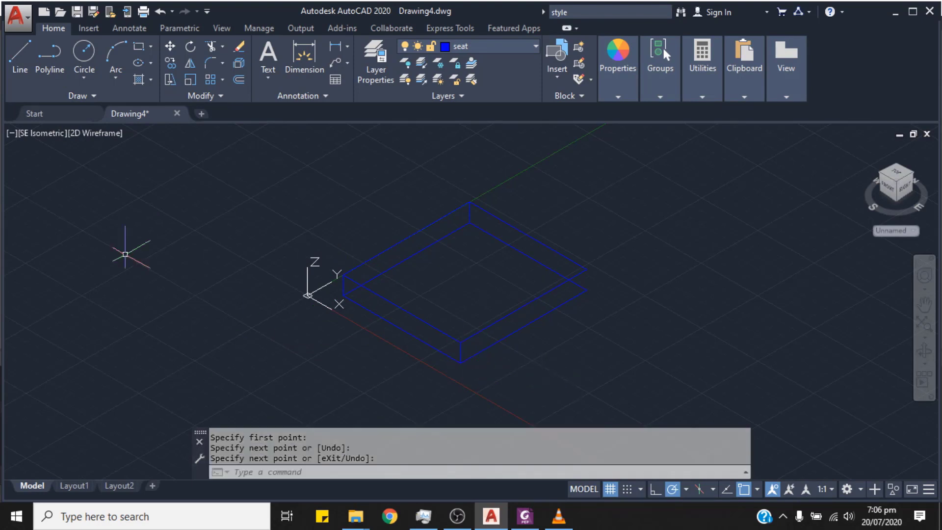
{"action": "left_click", "coordinate": [28, 70]}
{"action": "left_click", "coordinate": [587, 291]}
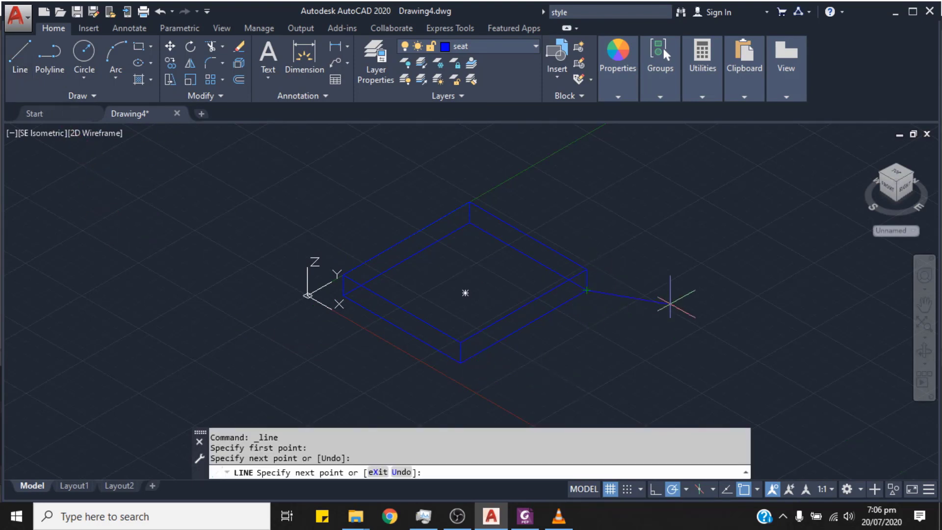
{"action": "key", "text": "Return"}
- Check the seat's floor clearance in the Foxit PhantomPDF drawing and move the whole seat up by @0,0,12 from its lower far front corner
{"action": "scroll", "coordinate": [670, 316], "scroll_direction": "down", "scroll_amount": 2}
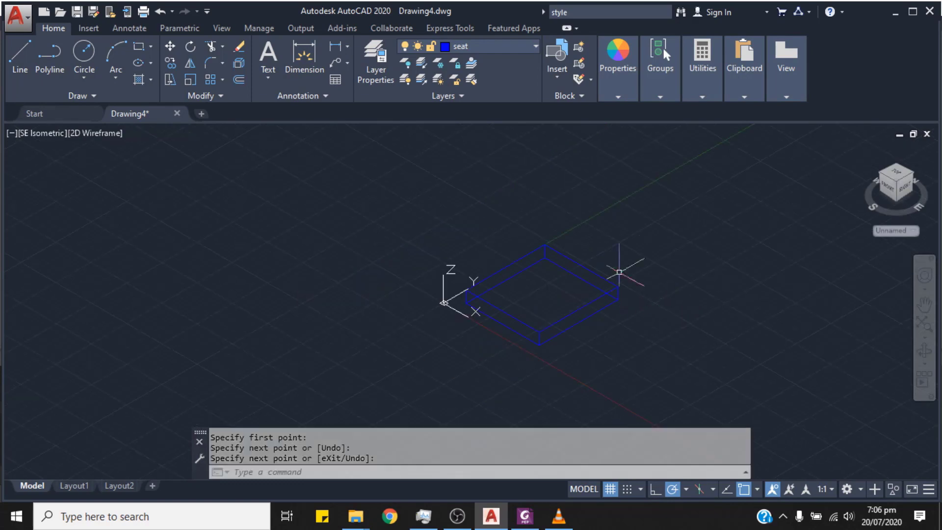
{"action": "middle_click_drag", "start_coordinate": [654, 352], "coordinate": [555, 349]}
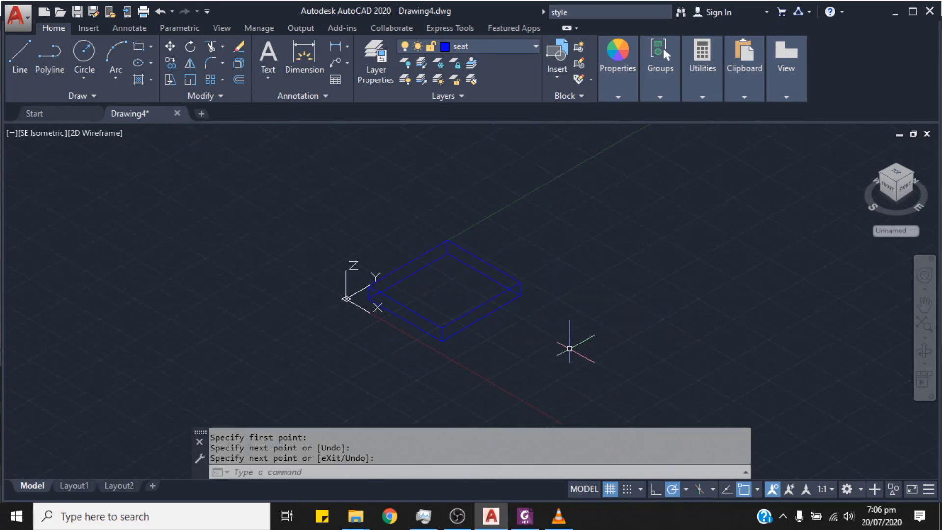
{"action": "left_click", "coordinate": [528, 527]}
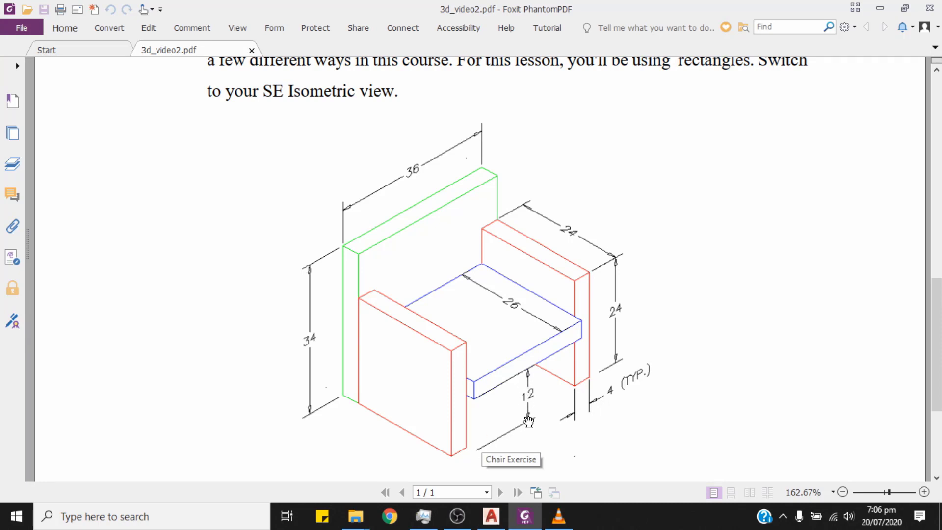
{"action": "left_click", "coordinate": [524, 520]}
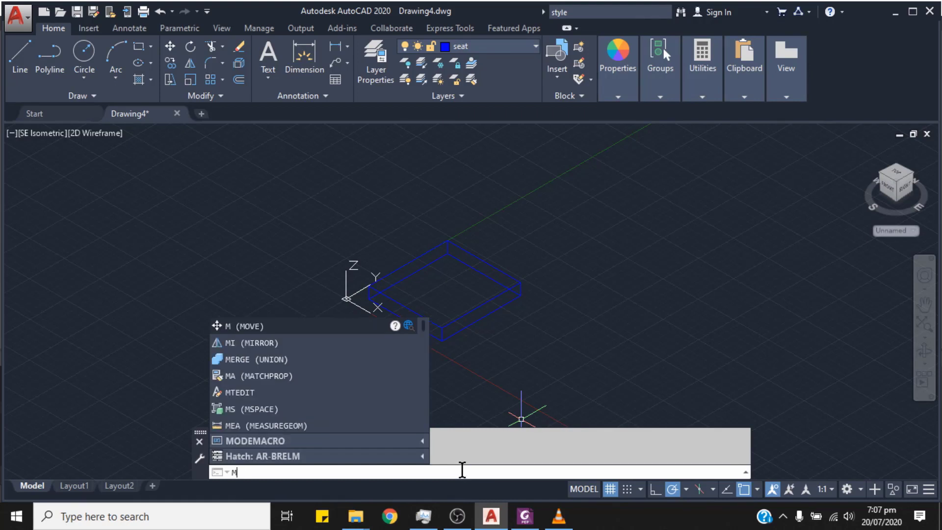
{"action": "key", "text": "Return"}
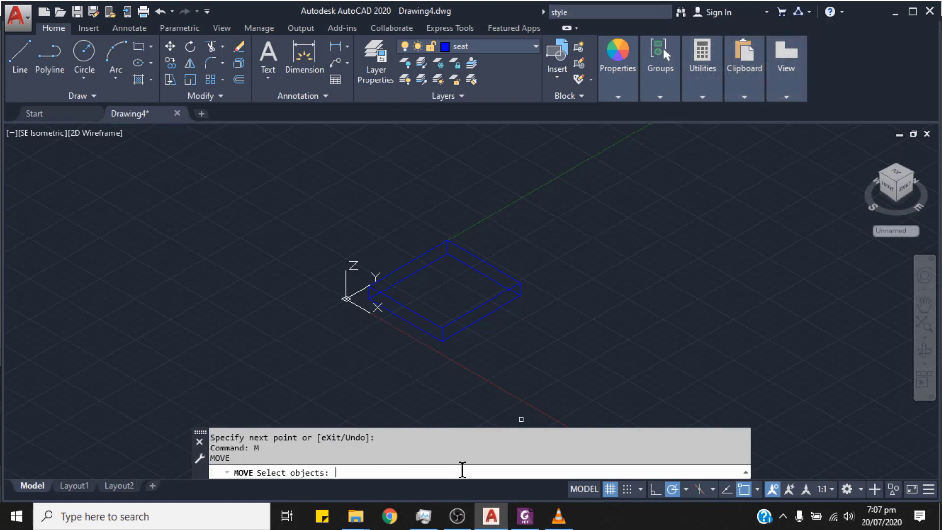
{"action": "mouse_move", "coordinate": [340, 262]}
{"action": "left_mouse_down"}
{"action": "mouse_move", "coordinate": [343, 252]}
{"action": "mouse_move", "coordinate": [551, 233]}
{"action": "mouse_move", "coordinate": [515, 393]}
{"action": "mouse_move", "coordinate": [343, 253]}
{"action": "mouse_move", "coordinate": [344, 261]}
{"action": "left_mouse_up"}
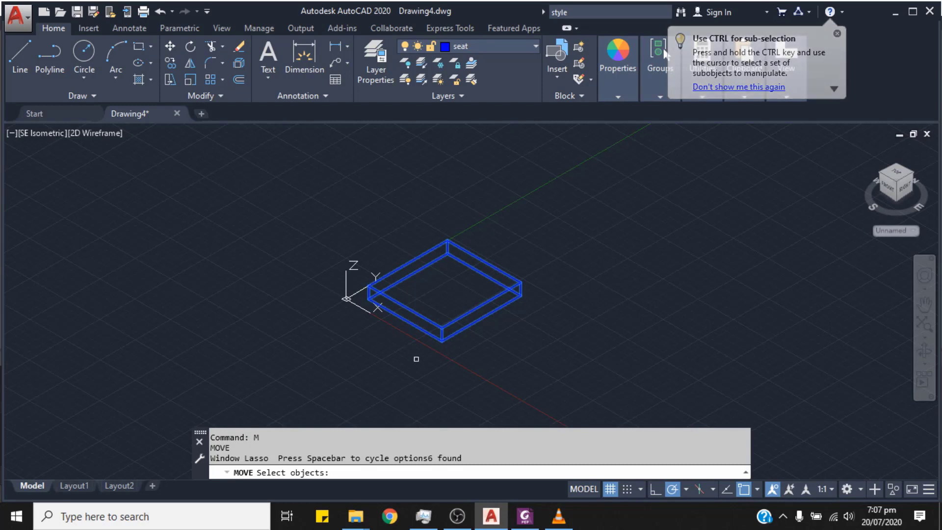
{"action": "key", "text": "Return"}
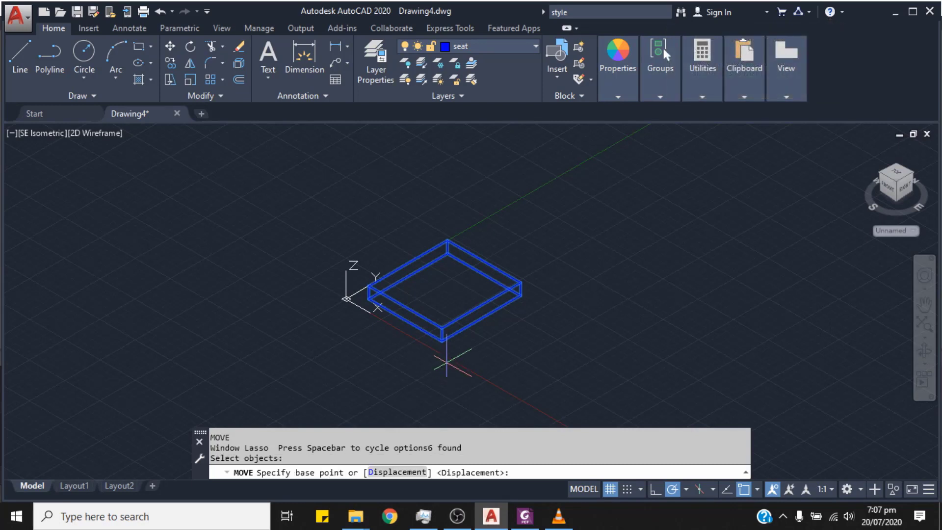
{"action": "scroll", "coordinate": [513, 314], "scroll_direction": "up", "scroll_amount": 4}
{"action": "scroll", "coordinate": [505, 288], "scroll_direction": "up", "scroll_amount": 2}
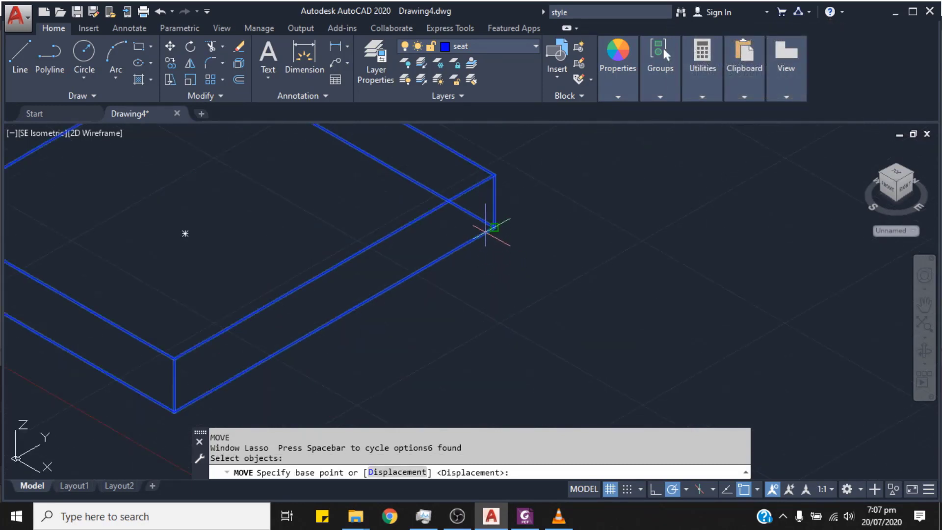
{"action": "left_click", "coordinate": [494, 223]}
{"action": "scroll", "coordinate": [515, 268], "scroll_direction": "down", "scroll_amount": 8}
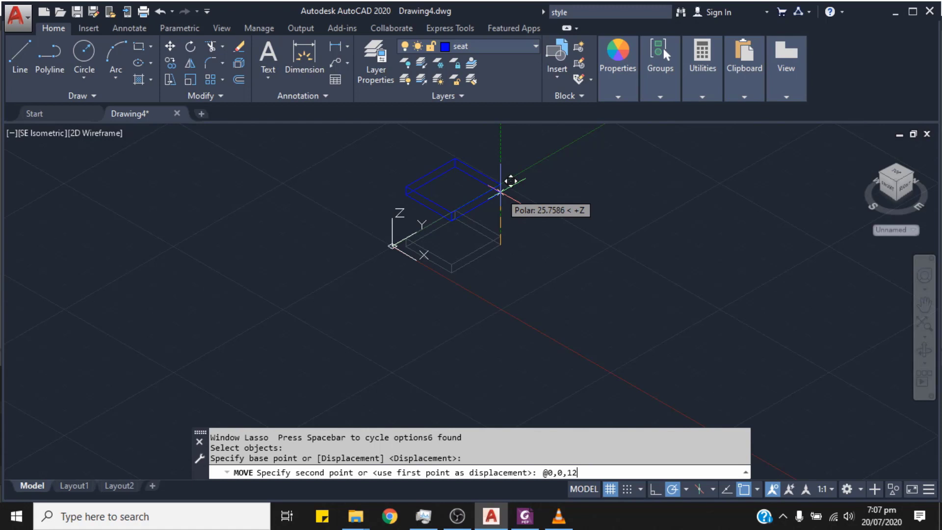
{"action": "key", "text": "Return"}
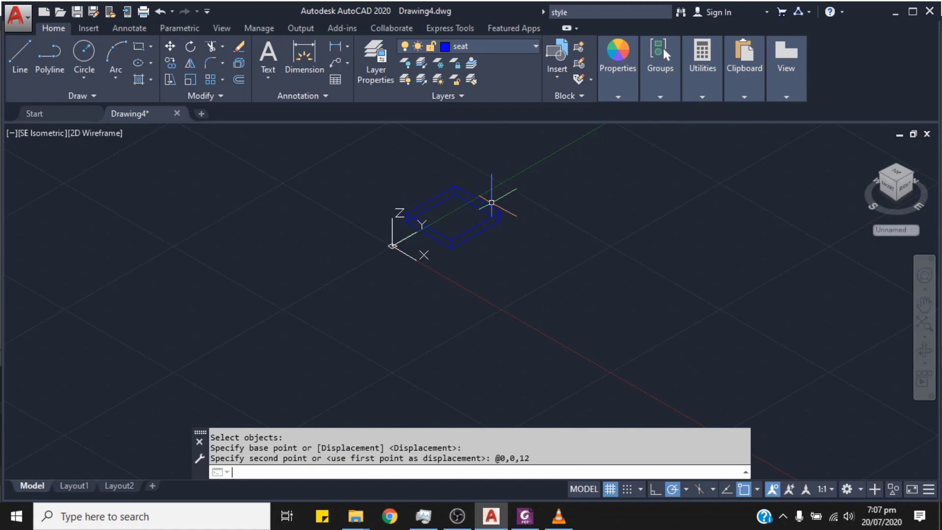
- Turn the back and sides layers on again, keeping seat as the current layer
{"action": "middle_click_drag", "start_coordinate": [497, 276], "coordinate": [503, 350]}
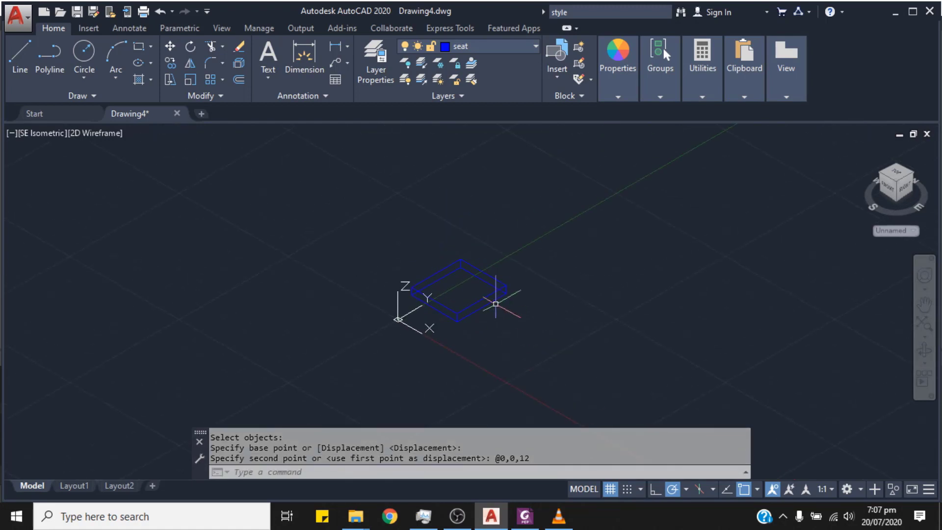
{"action": "left_click", "coordinate": [536, 46]}
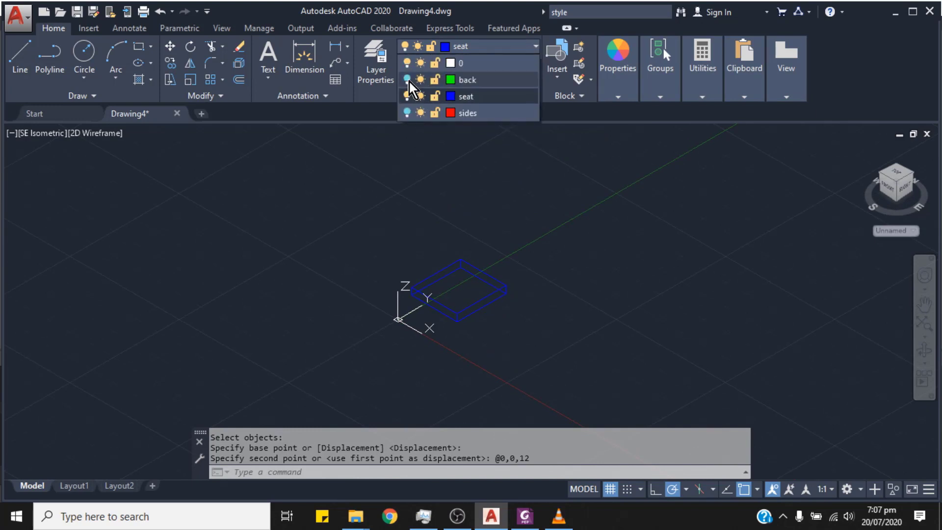
{"action": "left_click", "coordinate": [408, 80]}
{"action": "left_click", "coordinate": [407, 114]}
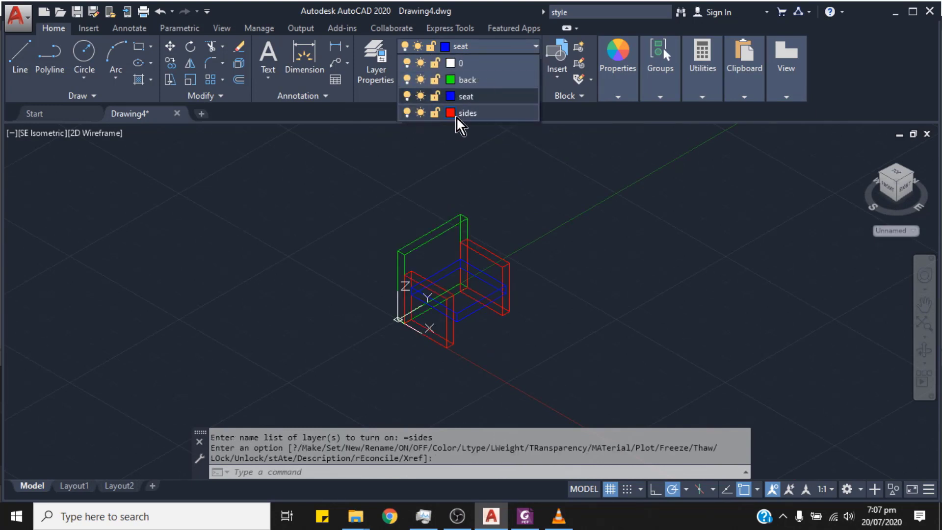
{"action": "left_click", "coordinate": [478, 96]}
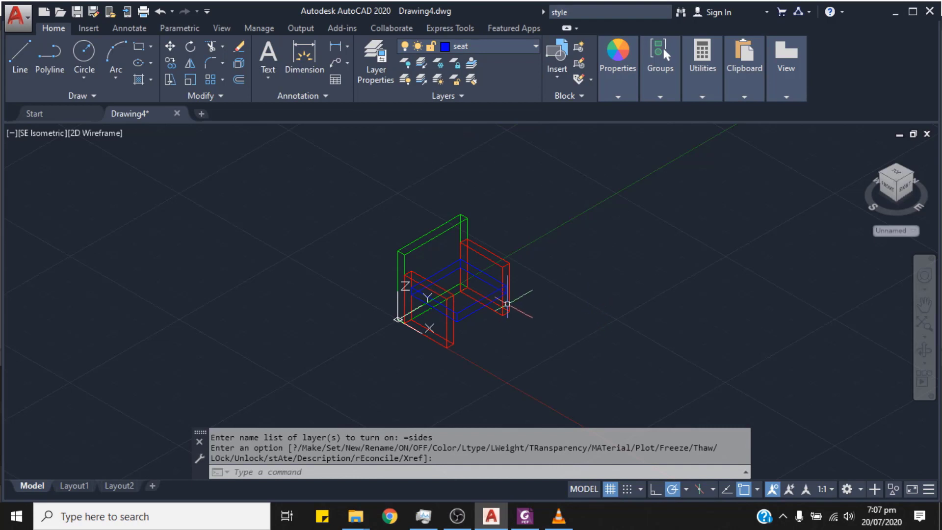
- Examine the chair's plan layout in the Top view and return to the SE Isometric view
{"action": "left_click", "coordinate": [222, 30]}
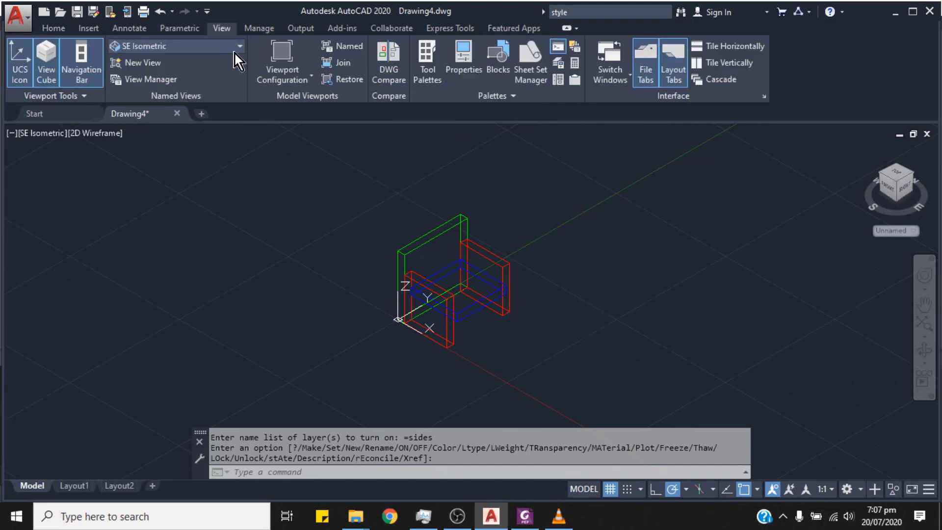
{"action": "left_click", "coordinate": [238, 45]}
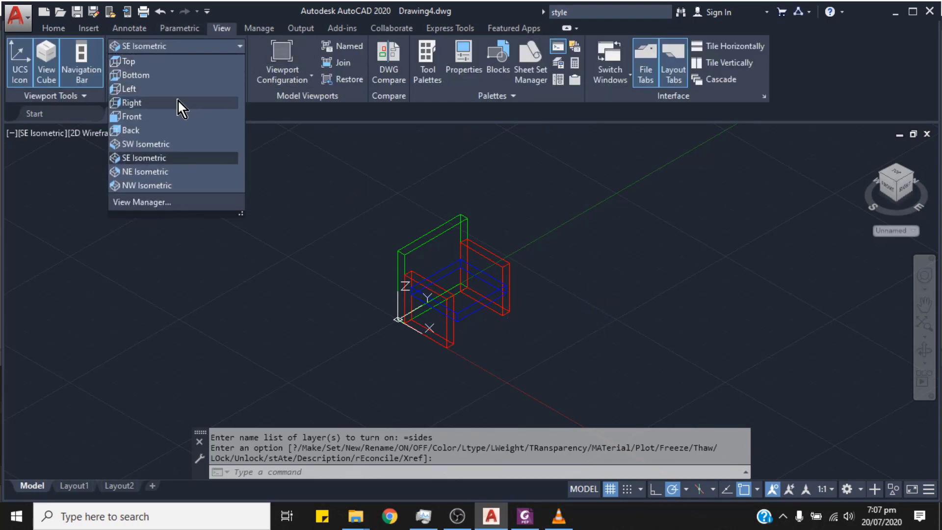
{"action": "left_click", "coordinate": [169, 64]}
{"action": "scroll", "coordinate": [415, 230], "scroll_direction": "up", "scroll_amount": 6}
{"action": "right_click", "coordinate": [434, 166]}
{"action": "left_click", "coordinate": [719, 249]}
{"action": "scroll", "coordinate": [595, 259], "scroll_direction": "down", "scroll_amount": 8}
{"action": "left_click", "coordinate": [237, 167]}
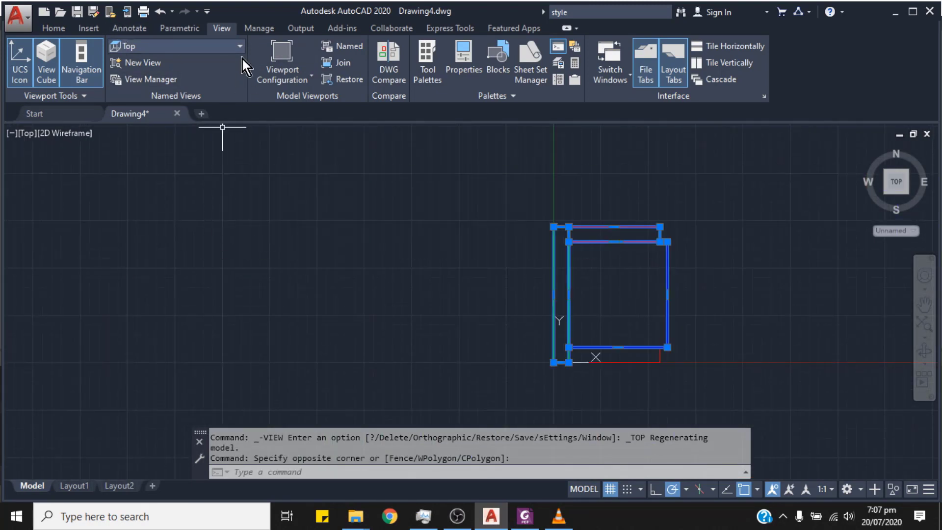
{"action": "left_click", "coordinate": [239, 46]}
{"action": "left_click", "coordinate": [153, 158]}
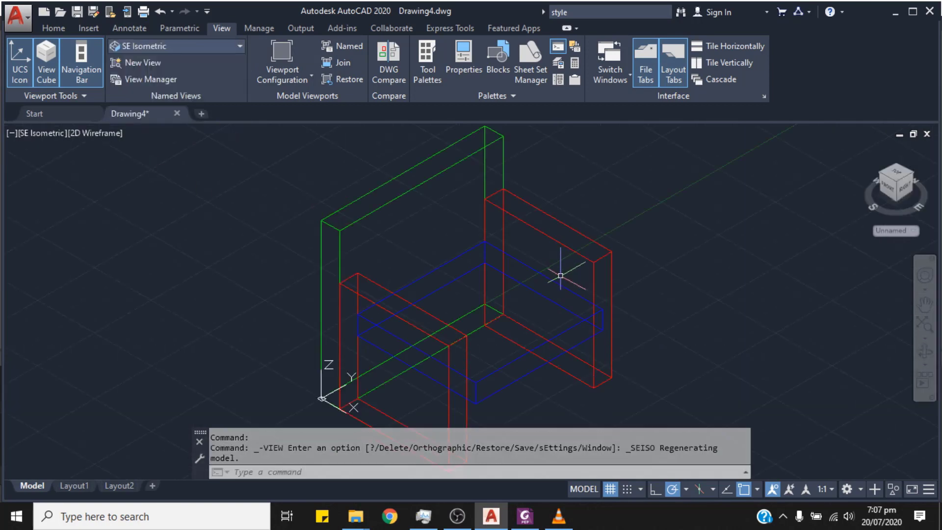
- Orbit around the chair to examine how the back, sides and seat fit together
{"action": "left_click", "coordinate": [925, 351]}
{"action": "left_click_drag", "start_coordinate": [520, 360], "coordinate": [478, 332]}
{"action": "middle_click_drag", "start_coordinate": [477, 332], "coordinate": [448, 292]}
{"action": "left_click_drag", "start_coordinate": [449, 293], "coordinate": [466, 270]}
{"action": "left_click_drag", "start_coordinate": [482, 318], "coordinate": [427, 249]}
{"action": "middle_click_drag", "start_coordinate": [427, 248], "coordinate": [465, 259]}
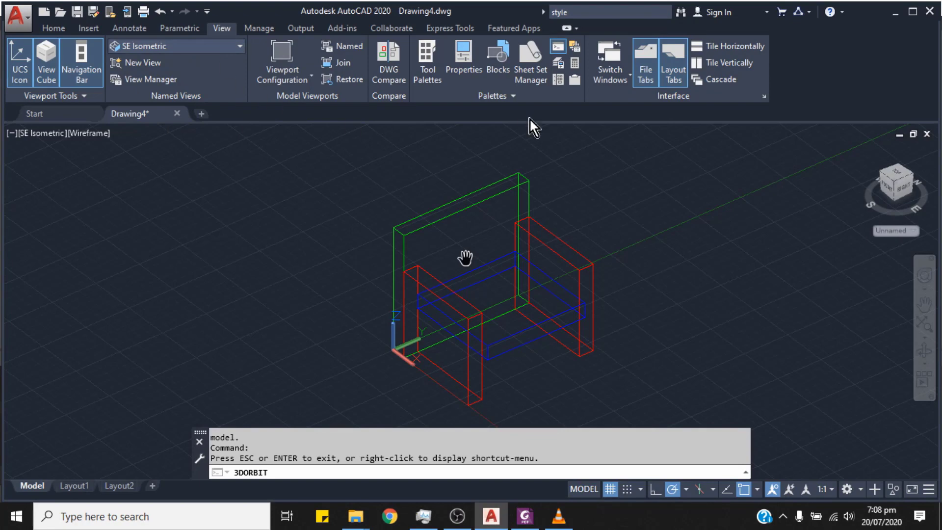
- Open the Visual Styles Manager and try the Conceptual, Hidden and Shaded styles on the chair model
{"action": "left_click", "coordinate": [516, 98]}
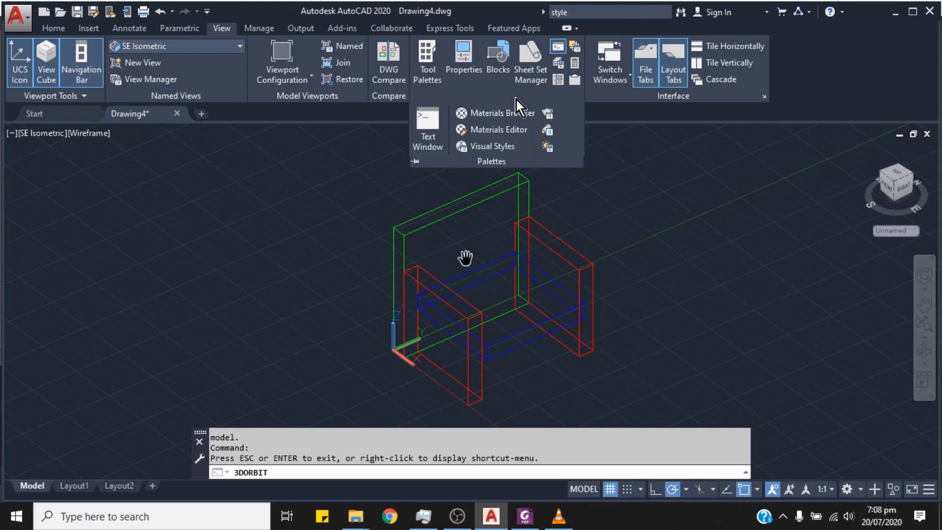
{"action": "left_click", "coordinate": [501, 147]}
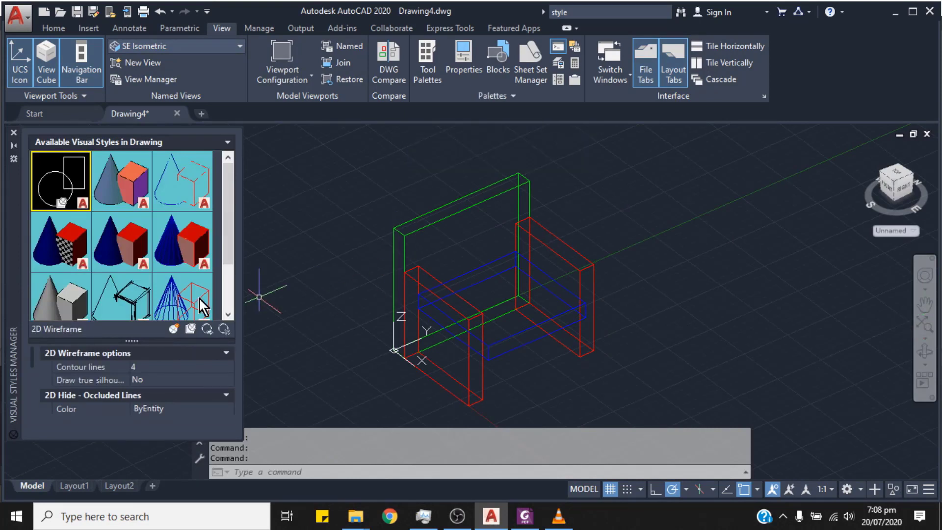
{"action": "double_click", "coordinate": [122, 178]}
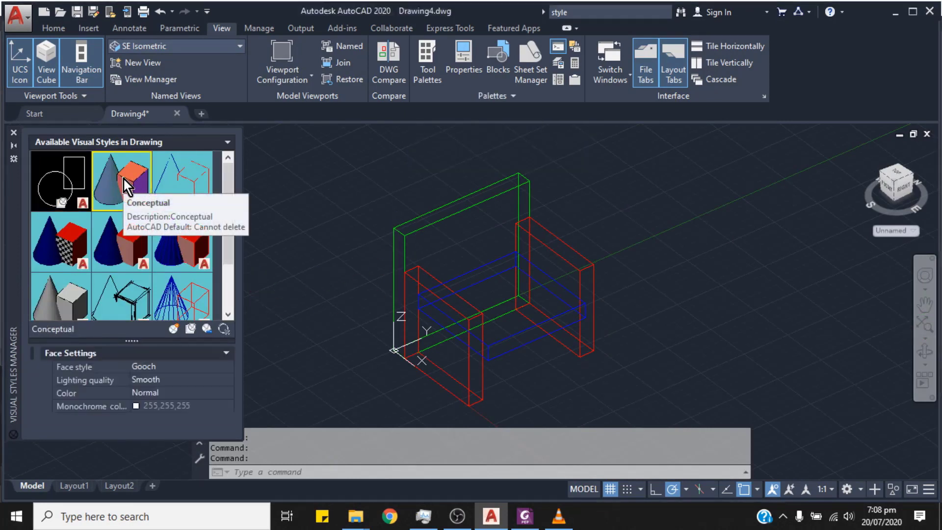
{"action": "left_click", "coordinate": [186, 189]}
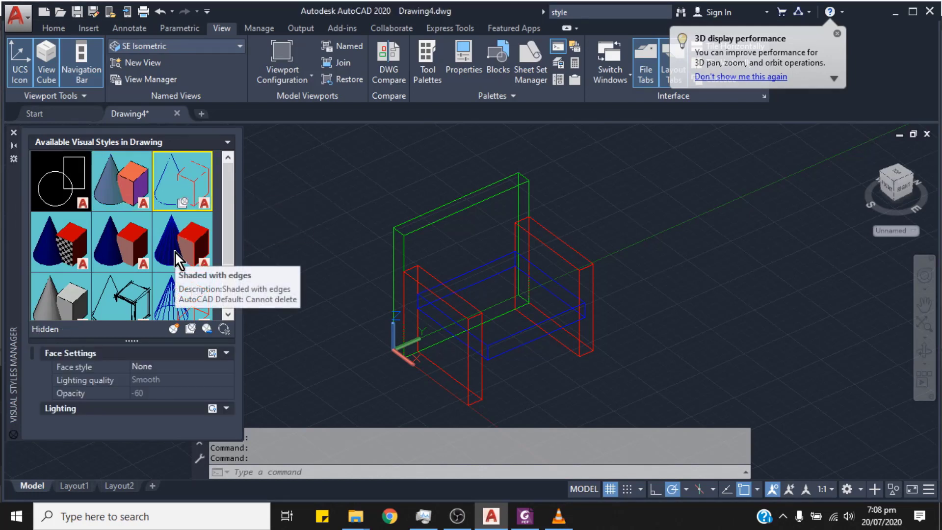
{"action": "left_click", "coordinate": [119, 239]}
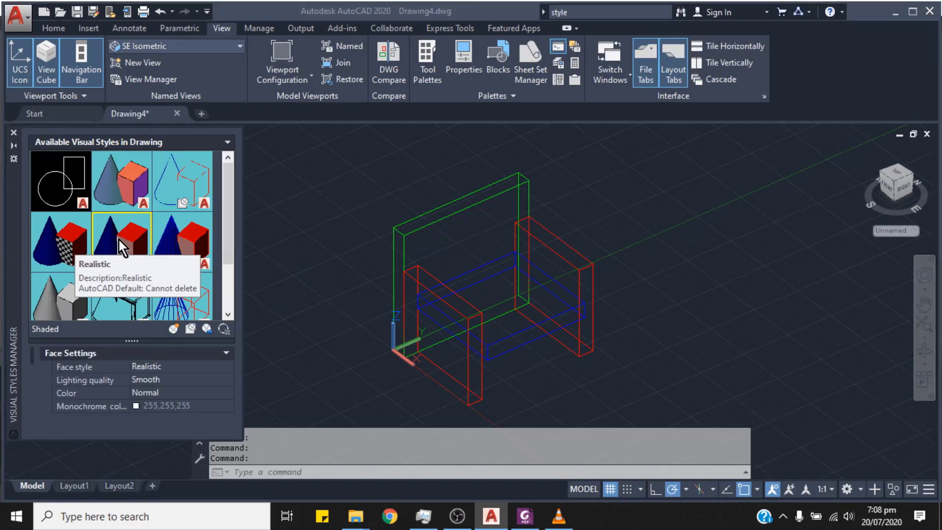